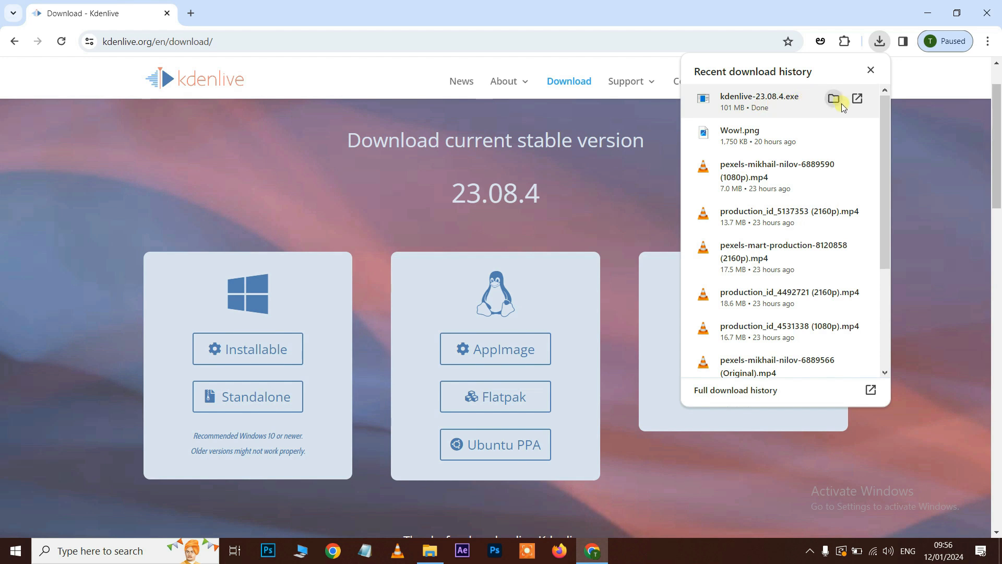
# - Show the downloaded kdenlive-23.08.4.exe installer in its Downloads folder in File Explorer
pyautogui.click(835, 99)
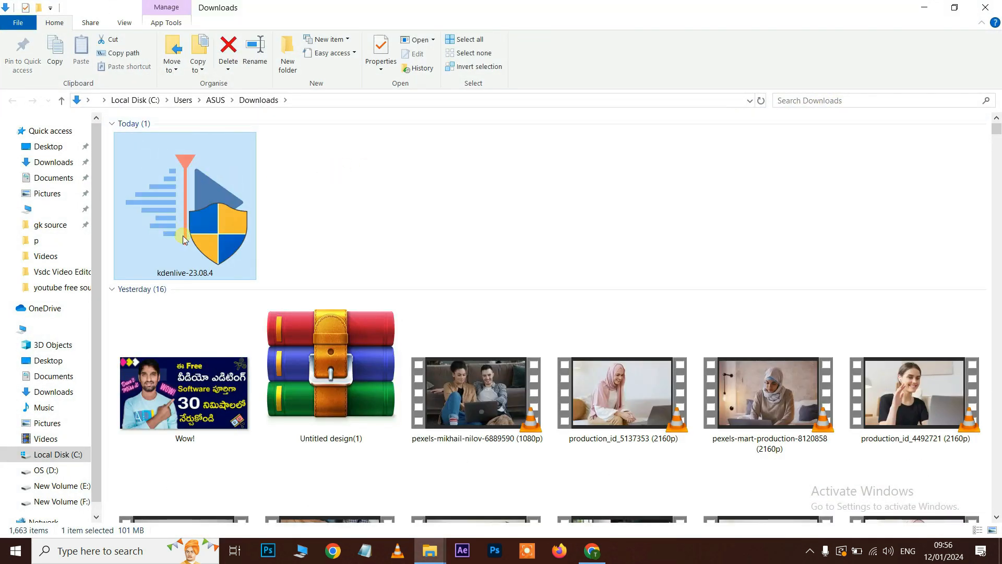
# - Run kdenlive-23.08.4.exe and install it for all users into C:\Program Files\kdenlive, then finish
pyautogui.rightClick(217, 230)
pyautogui.click(250, 135)
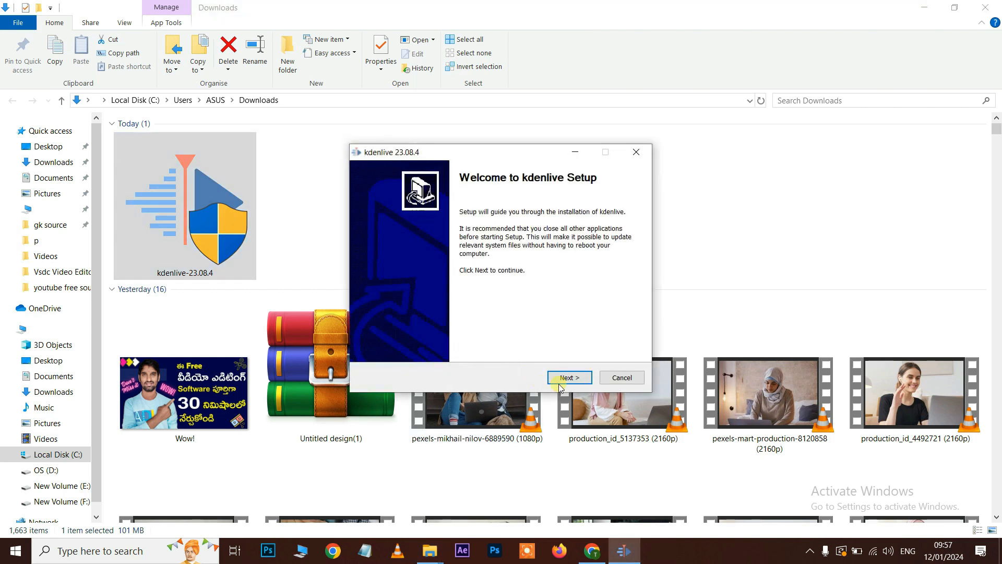
pyautogui.click(568, 378)
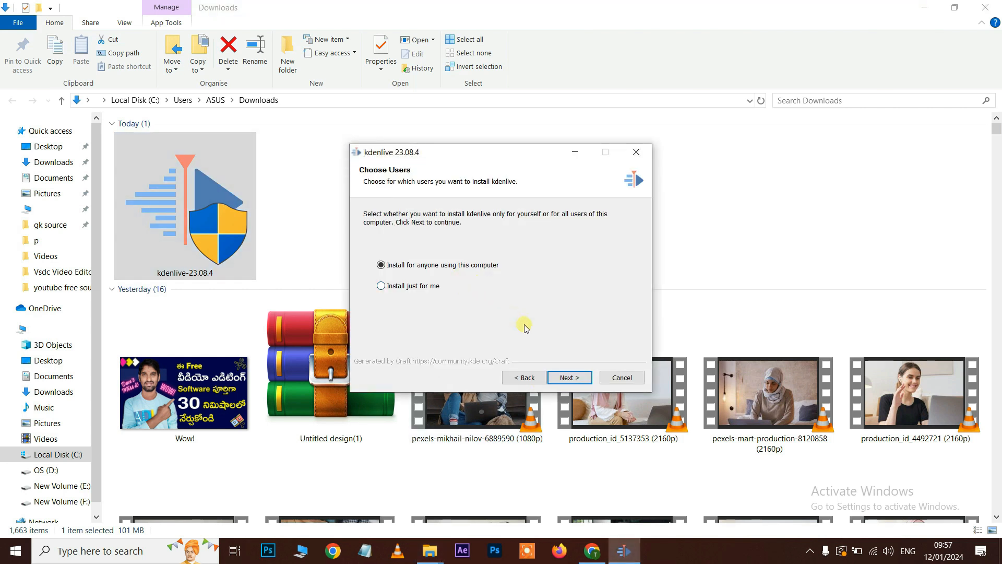
pyautogui.click(569, 377)
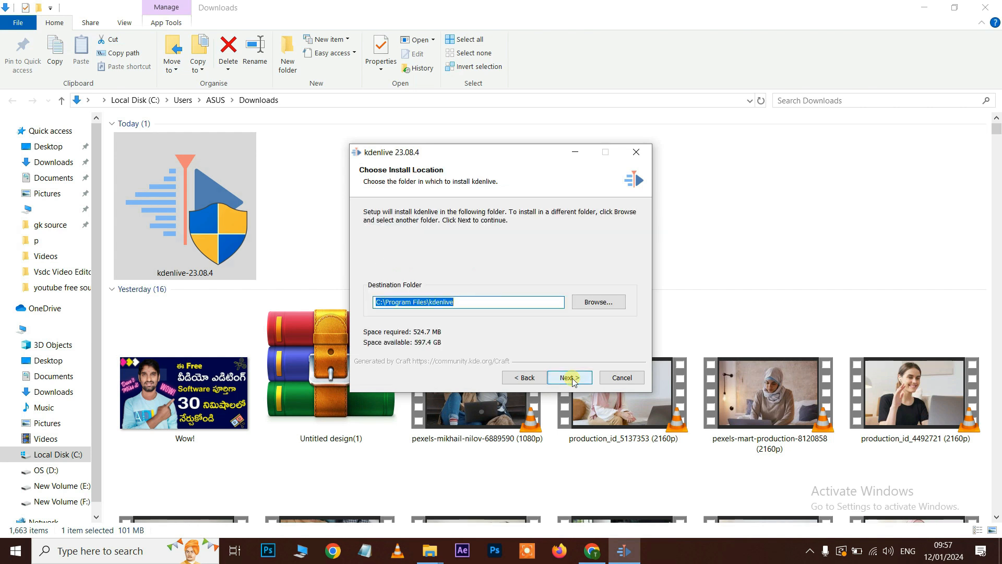
pyautogui.click(569, 378)
pyautogui.scroll(-8, 574, 296)
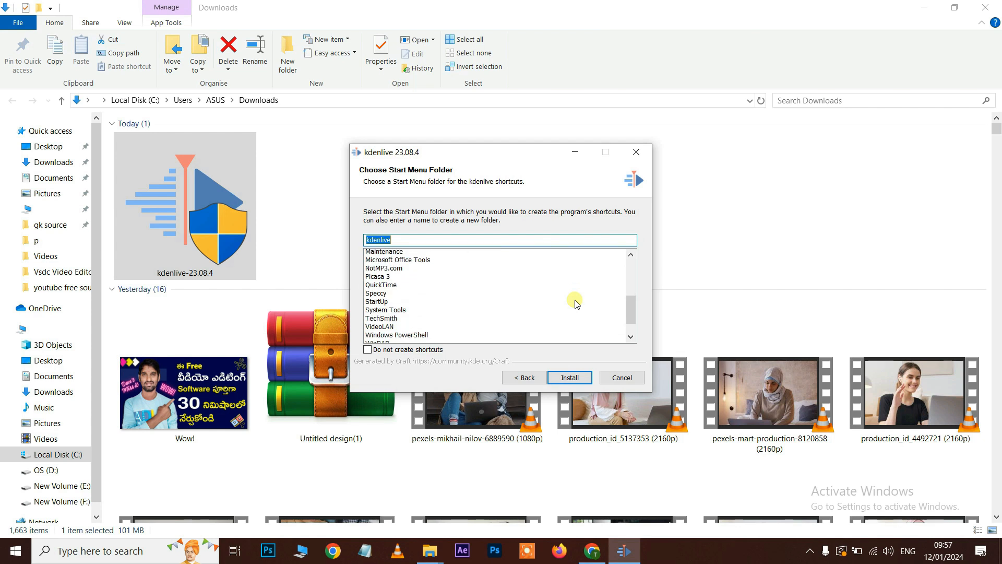
pyautogui.scroll(8, 573, 301)
pyautogui.click(578, 379)
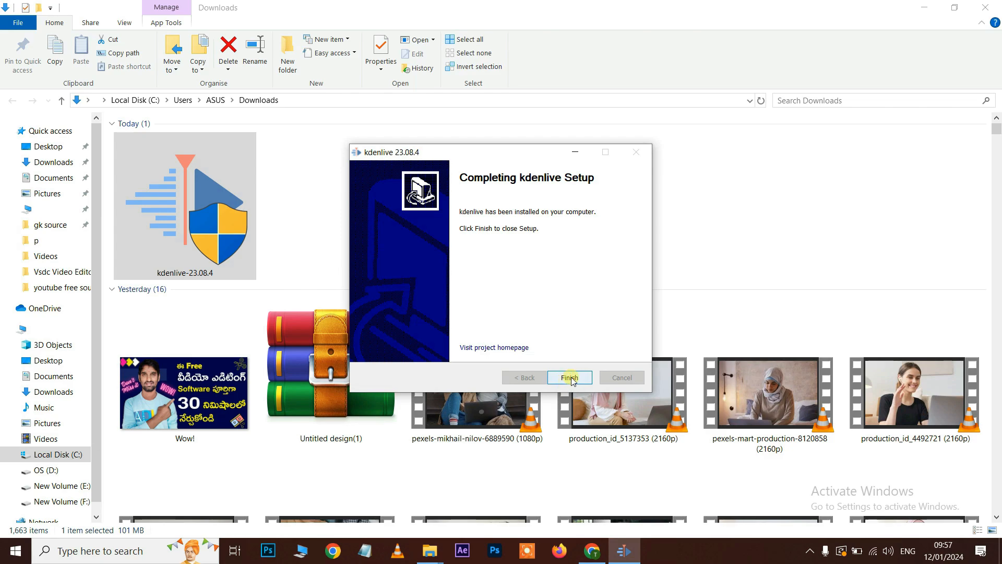
pyautogui.click(570, 377)
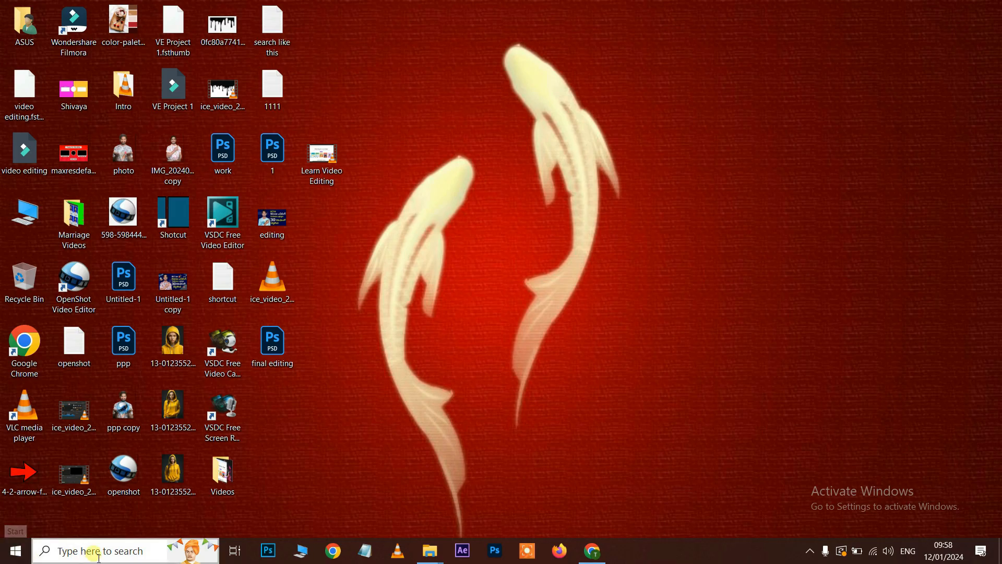
# - Search the Start menu for 'kde' and launch the Kdenlive best match
pyautogui.click(95, 553)
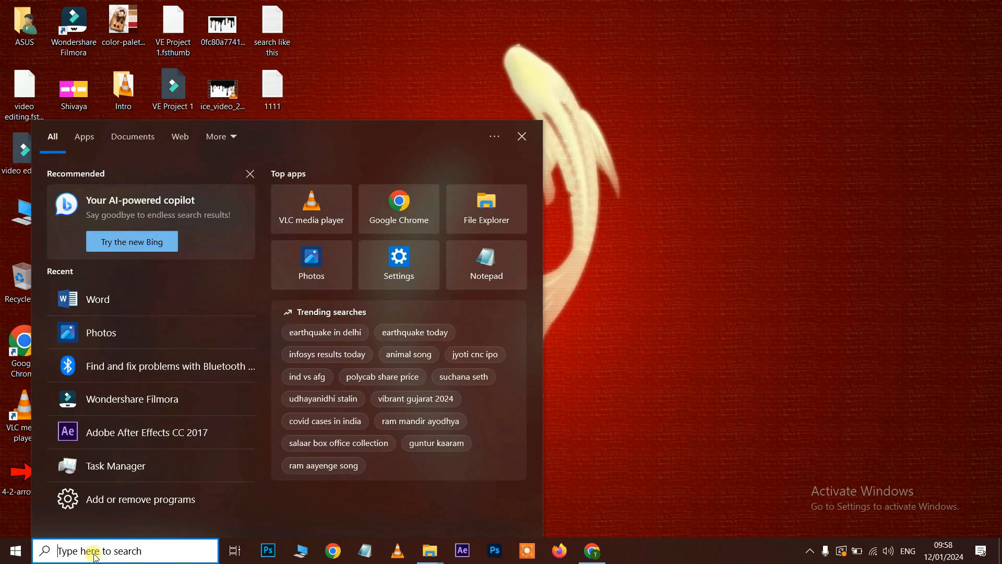
pyautogui.write('kde')
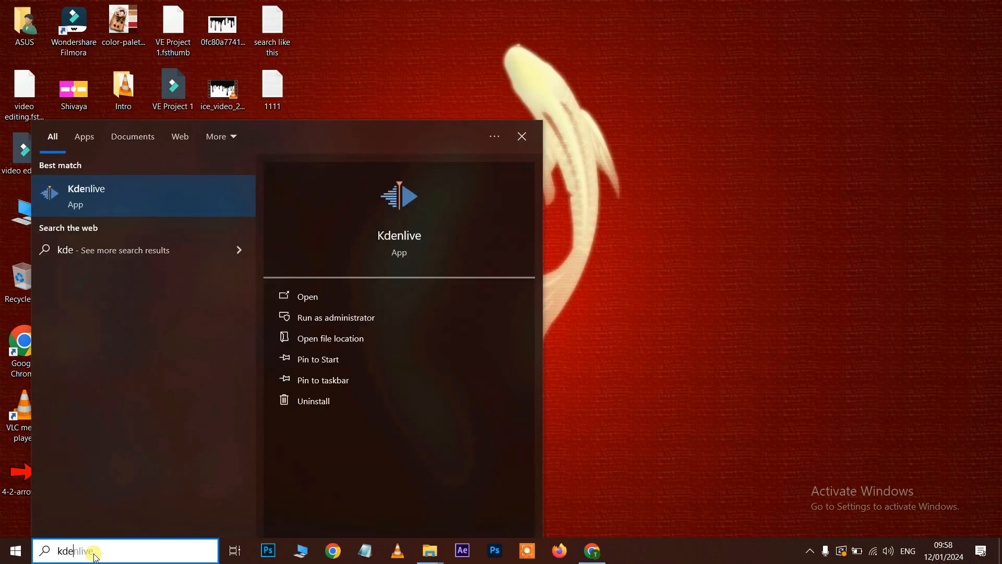
pyautogui.press('Return')
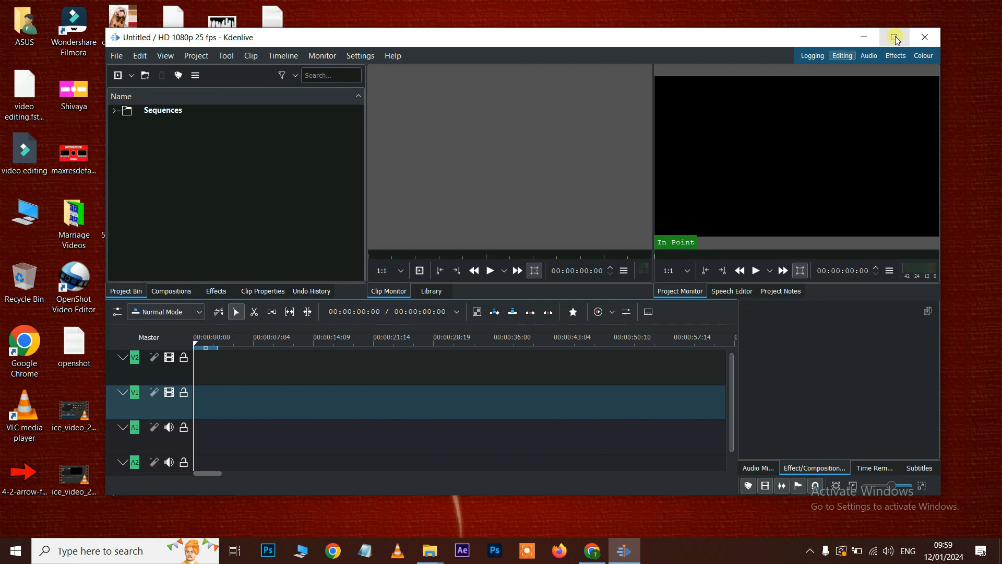
# - Maximize the Kdenlive window, dismiss the empty bin's import dialog, and move the playhead to about 5 seconds
pyautogui.click(895, 38)
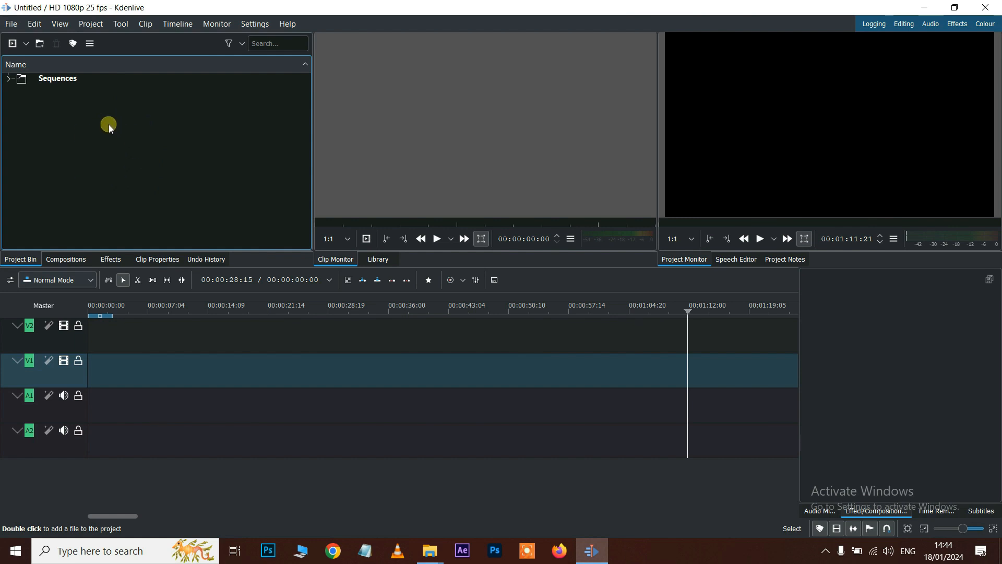
pyautogui.doubleClick(141, 149)
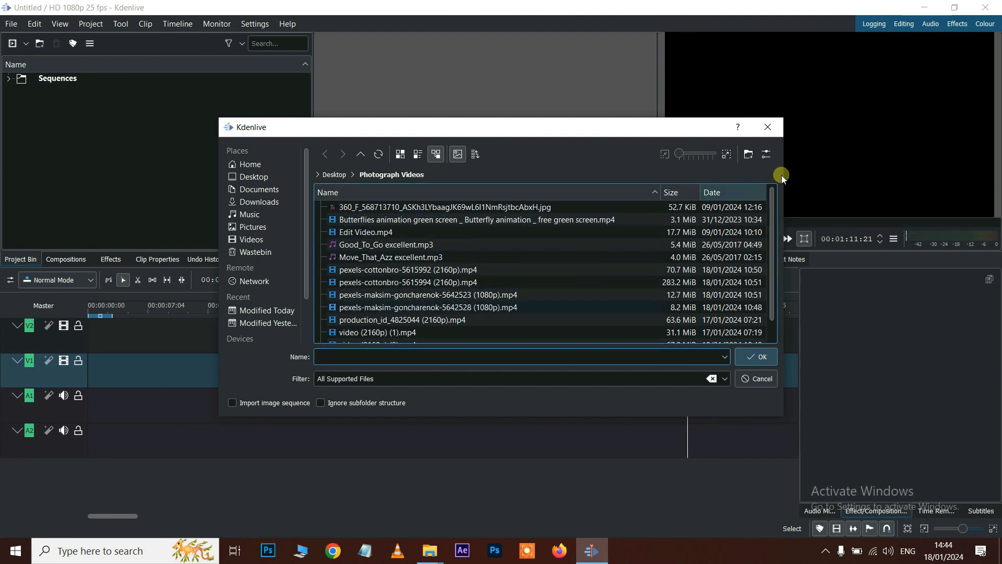
pyautogui.click(771, 131)
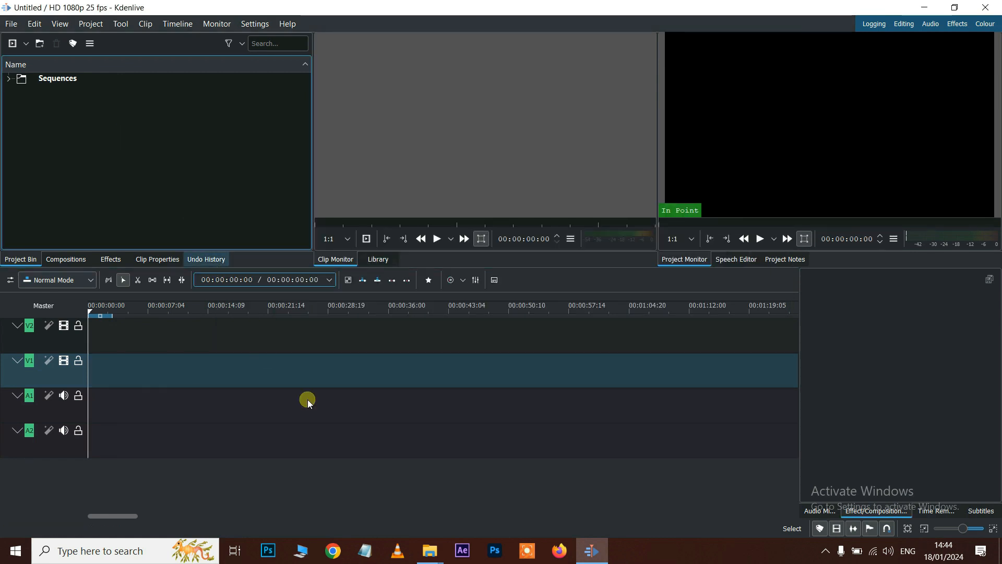
pyautogui.moveTo(270, 353); pyautogui.dragTo(353, 365)
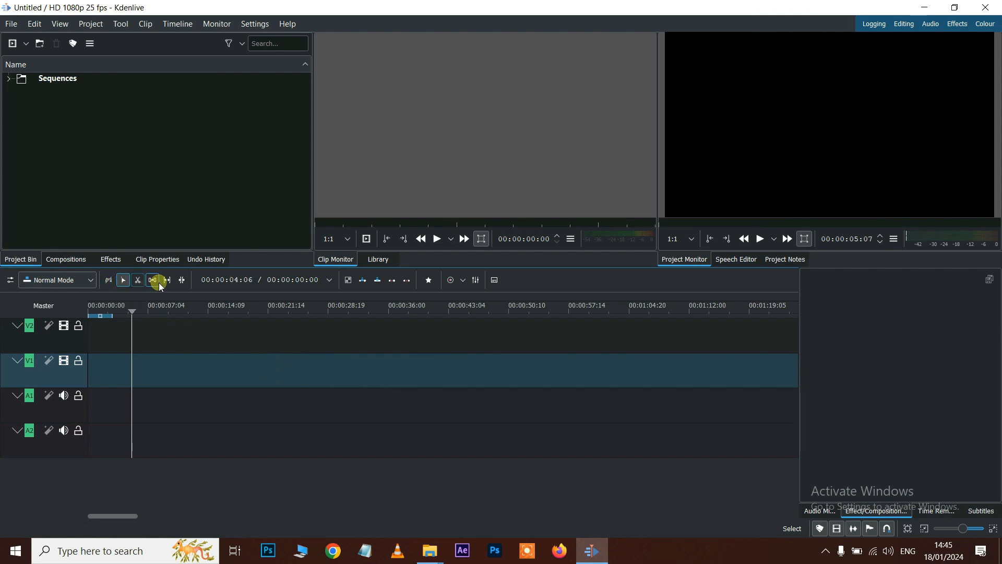
# - Narrow the project bin, widen both monitors, and drag the timeline splitter down for taller monitors
pyautogui.click(229, 365)
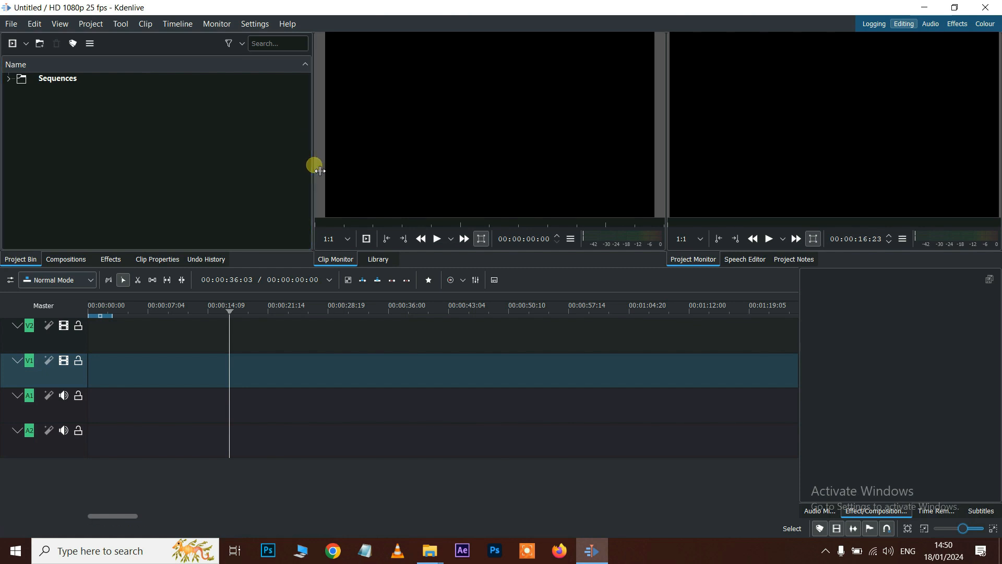
pyautogui.moveTo(319, 170); pyautogui.dragTo(177, 170)
pyautogui.moveTo(668, 151); pyautogui.dragTo(539, 143)
pyautogui.moveTo(501, 271); pyautogui.dragTo(510, 236)
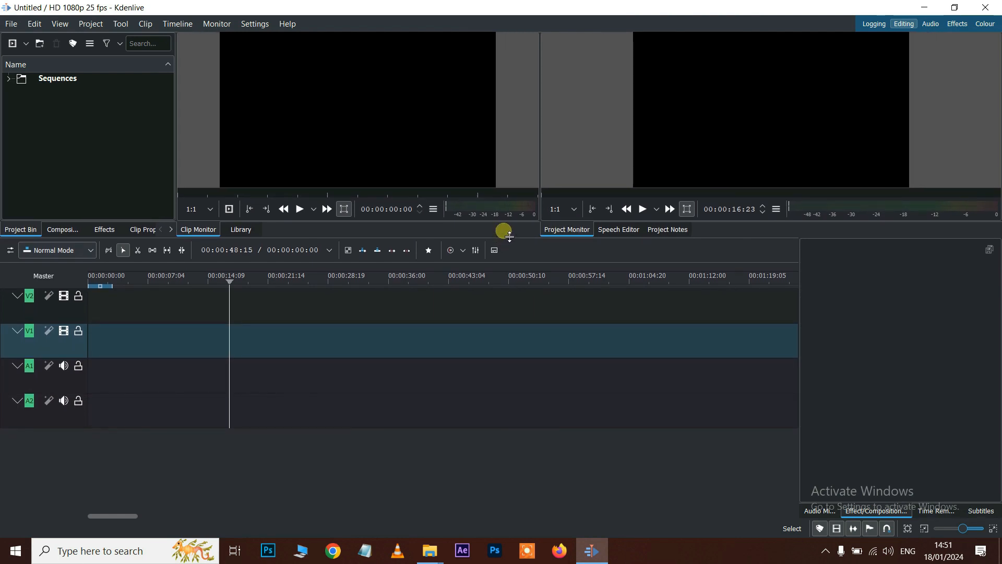
pyautogui.scroll(-1, 481, 240)
pyautogui.moveTo(477, 234); pyautogui.dragTo(475, 332)
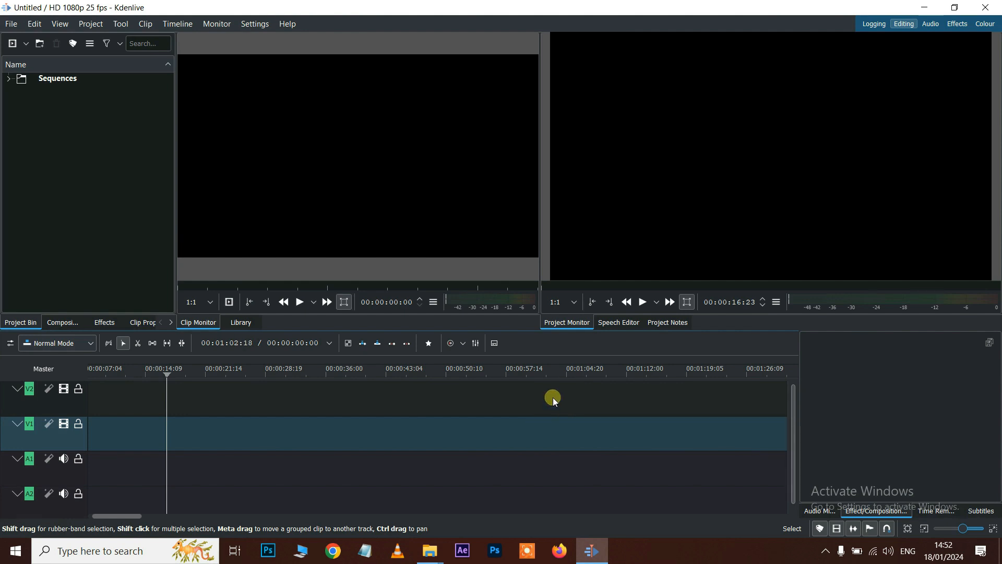
pyautogui.click(60, 25)
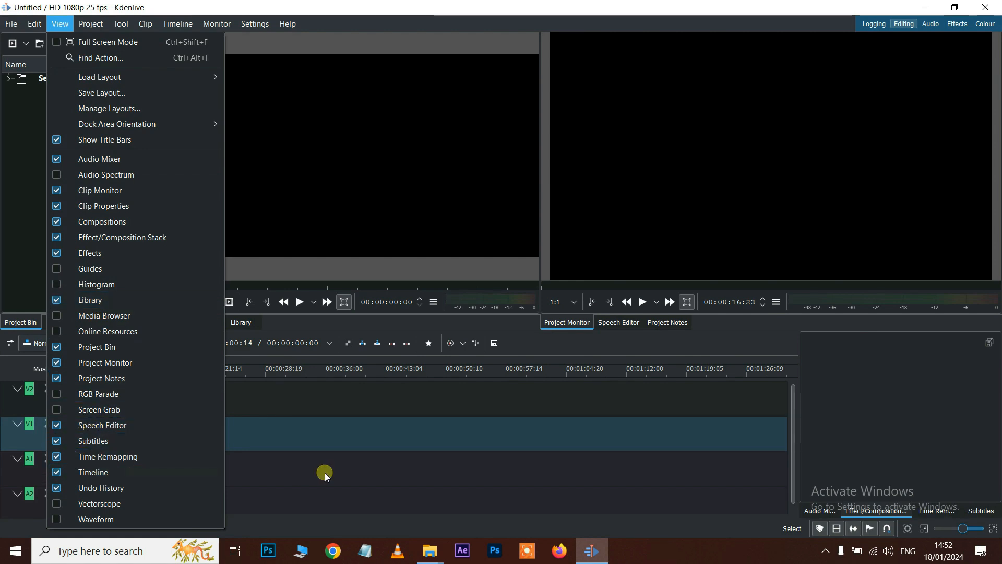
pyautogui.click(57, 470)
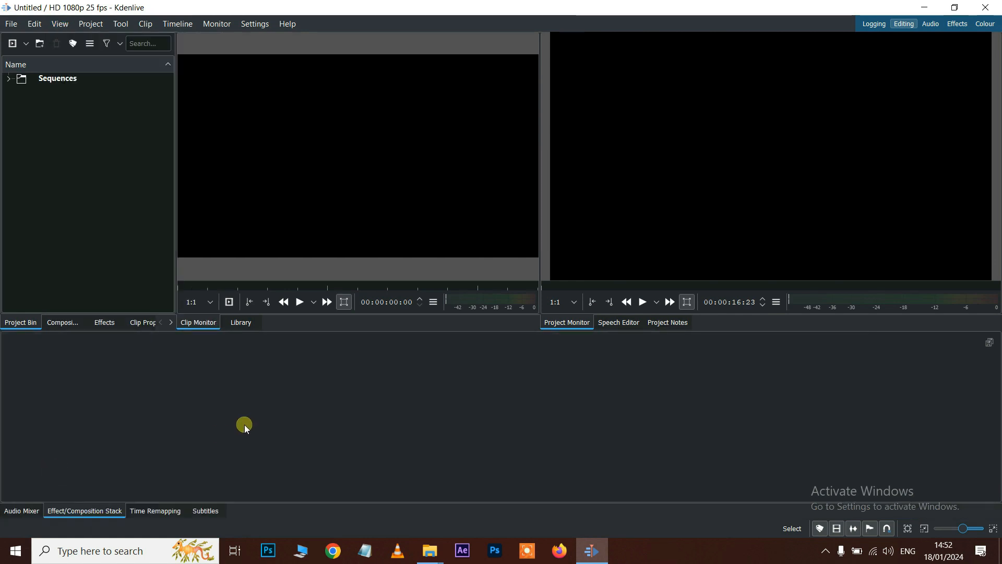
pyautogui.click(60, 24)
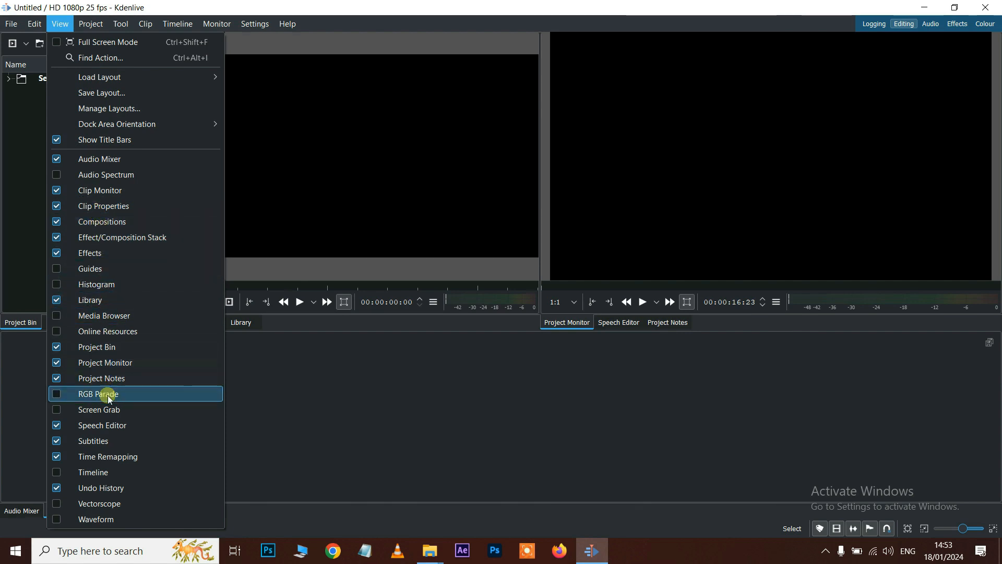
pyautogui.click(58, 472)
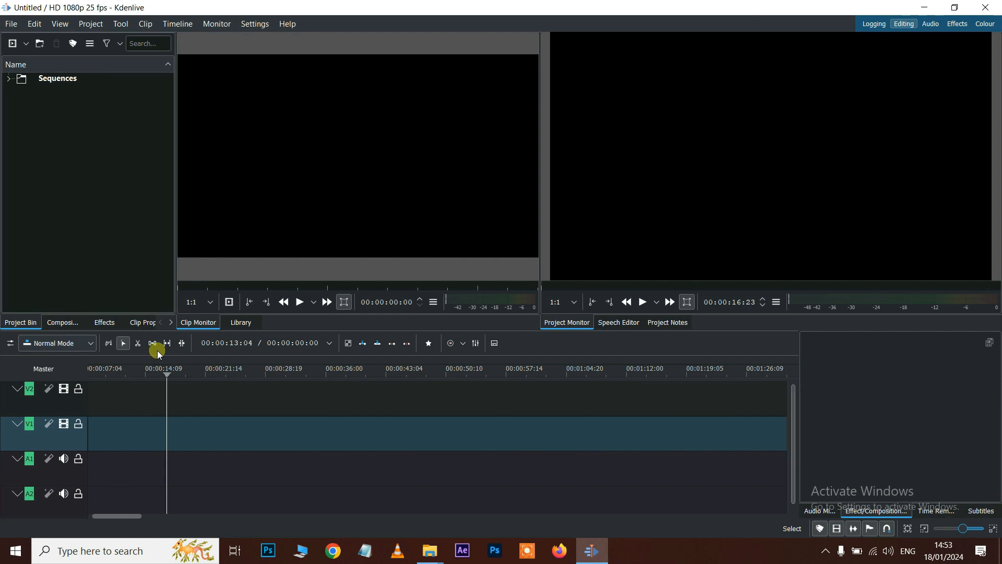
# - Try Large (32x32) and Huge (48x48) timeline toolbar icons, ending on Large (32x32)
pyautogui.rightClick(159, 351)
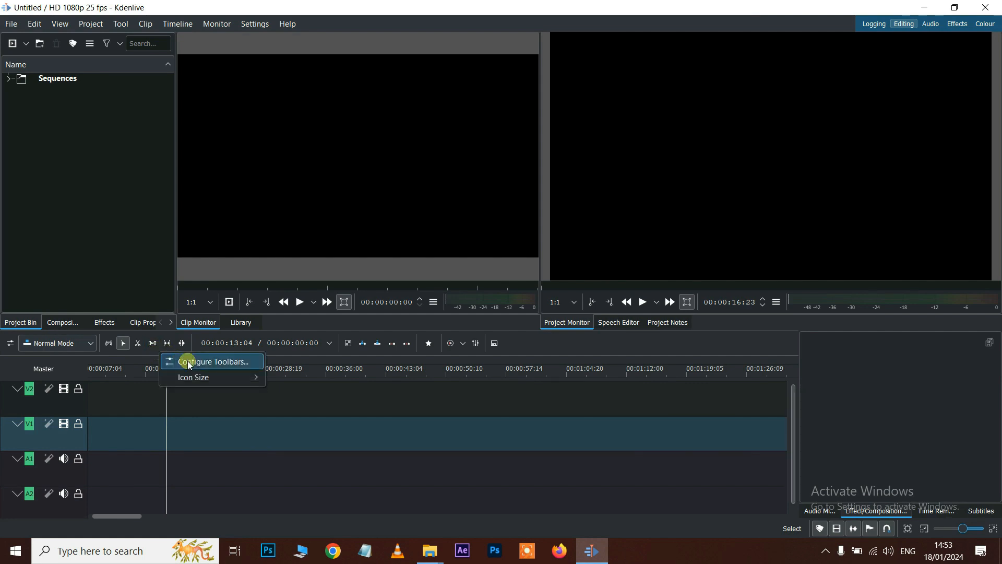
pyautogui.moveTo(192, 380)
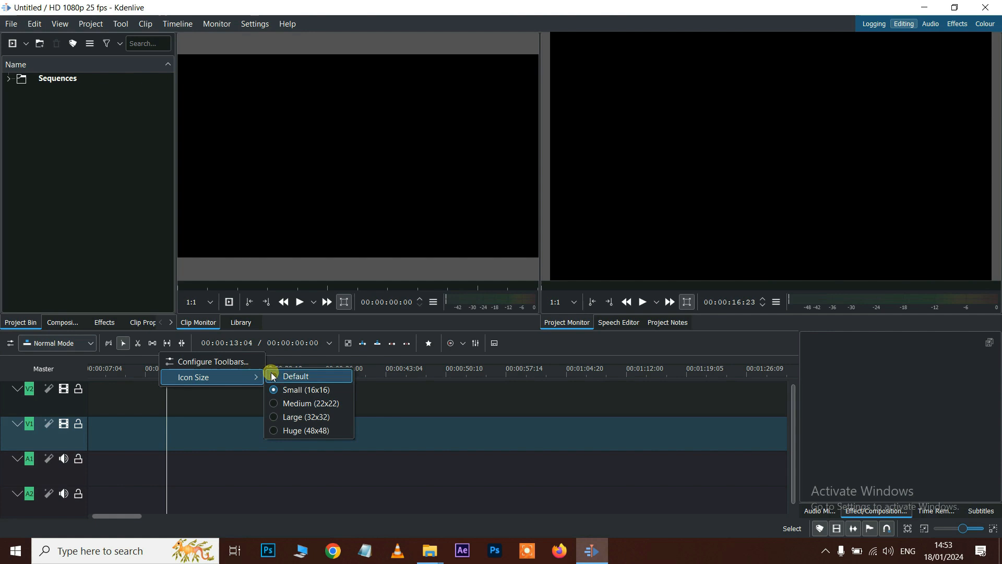
pyautogui.click(283, 418)
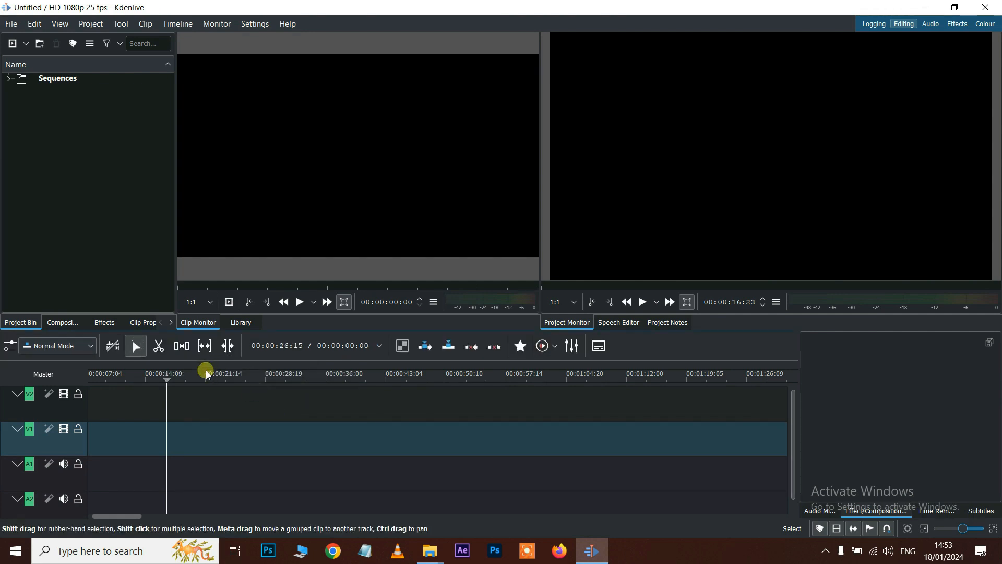
pyautogui.rightClick(171, 359)
pyautogui.moveTo(197, 383)
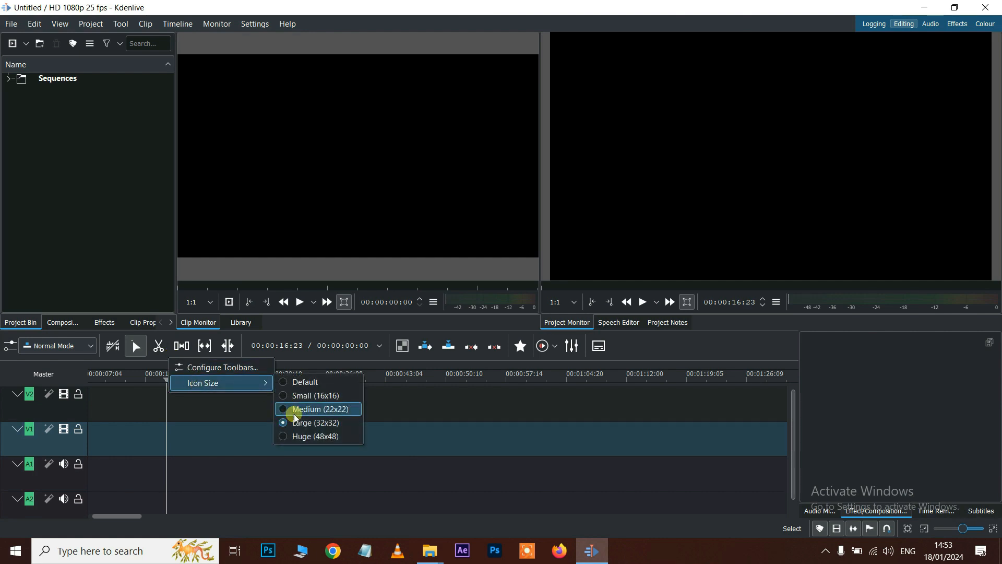
pyautogui.click(295, 435)
pyautogui.rightClick(433, 364)
pyautogui.moveTo(471, 392)
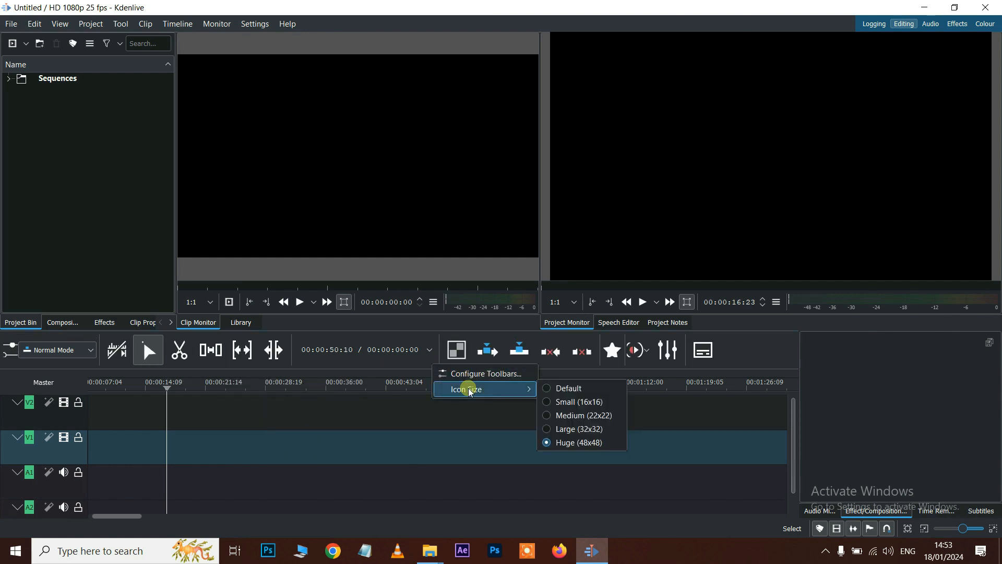
pyautogui.click(565, 429)
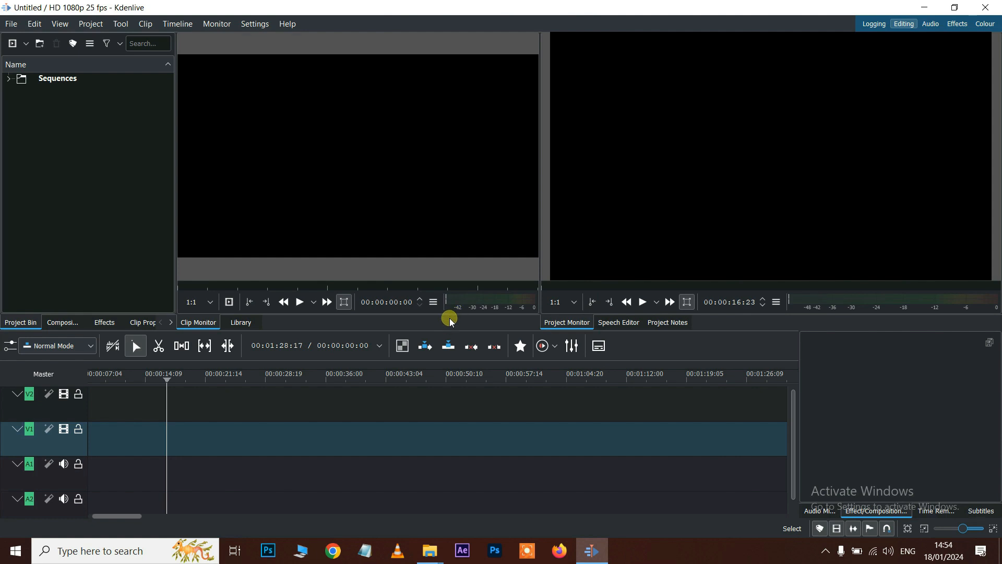
# - Switch the colour scheme to Breeze Classic, then to Breeze Dark
pyautogui.click(254, 24)
pyautogui.moveTo(297, 104)
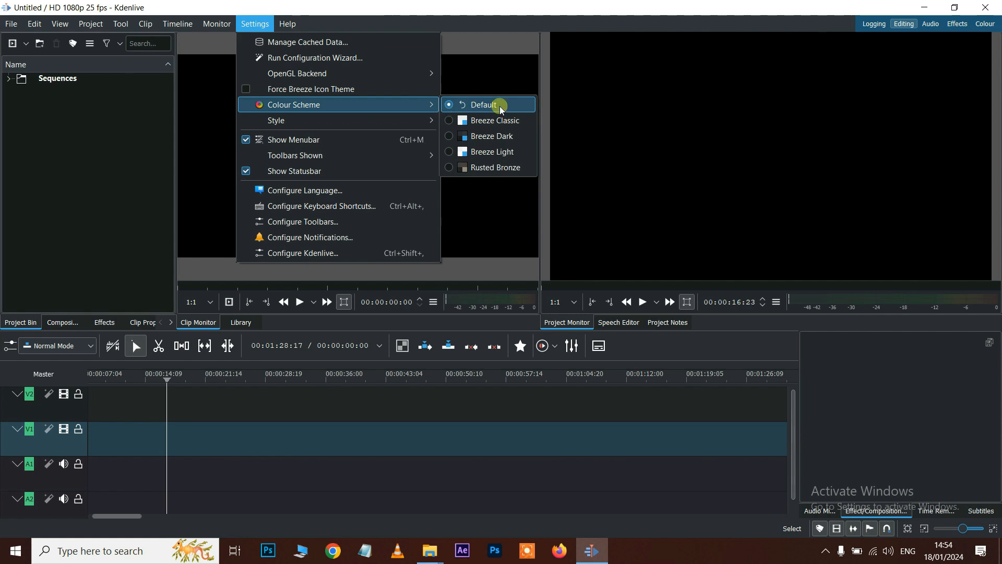
pyautogui.click(480, 120)
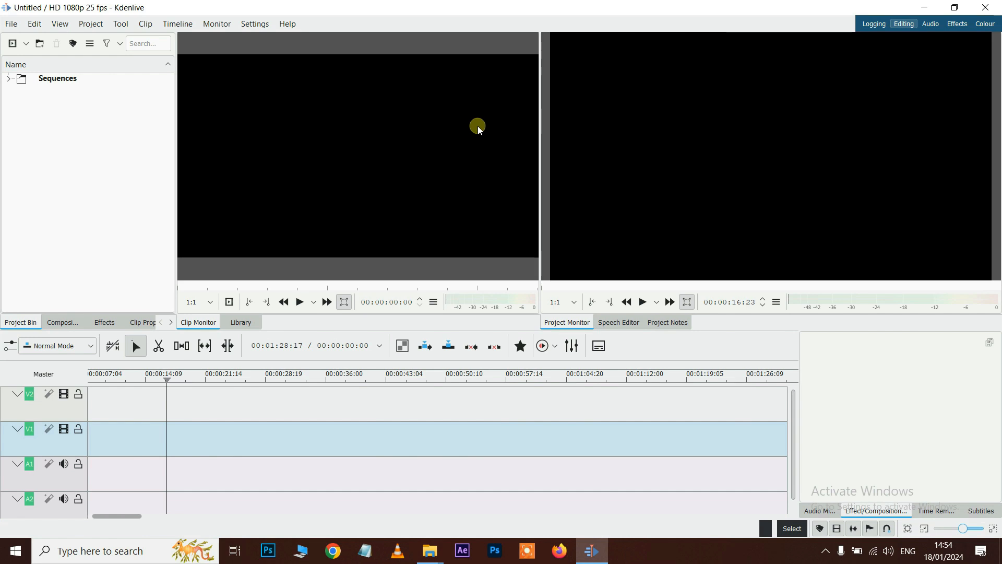
pyautogui.click(255, 25)
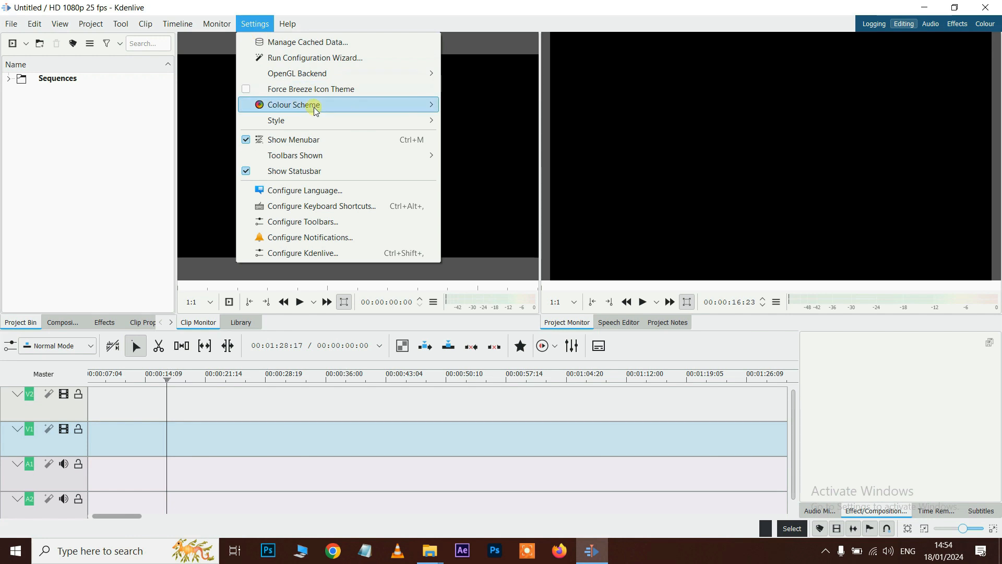
pyautogui.moveTo(364, 108)
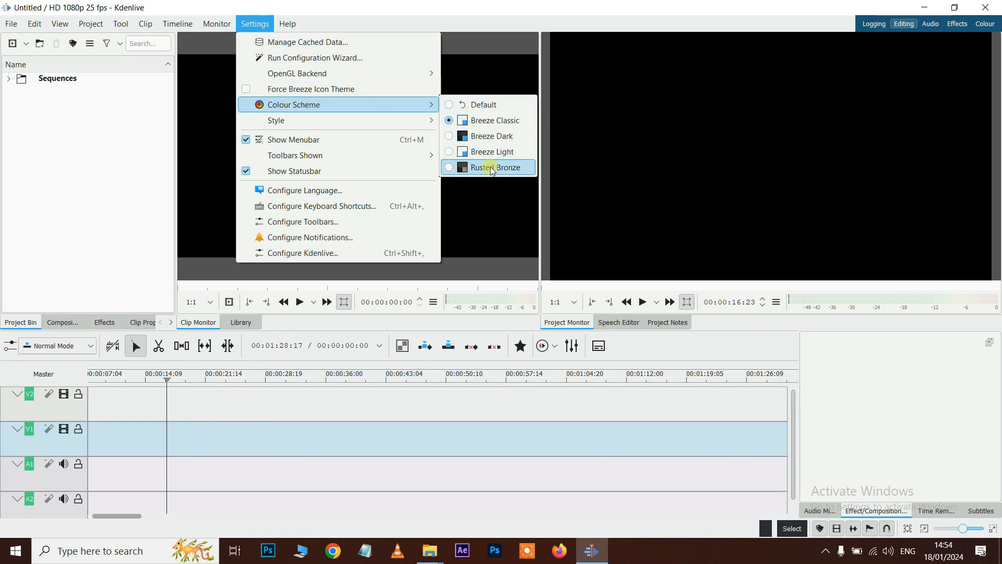
pyautogui.click(477, 137)
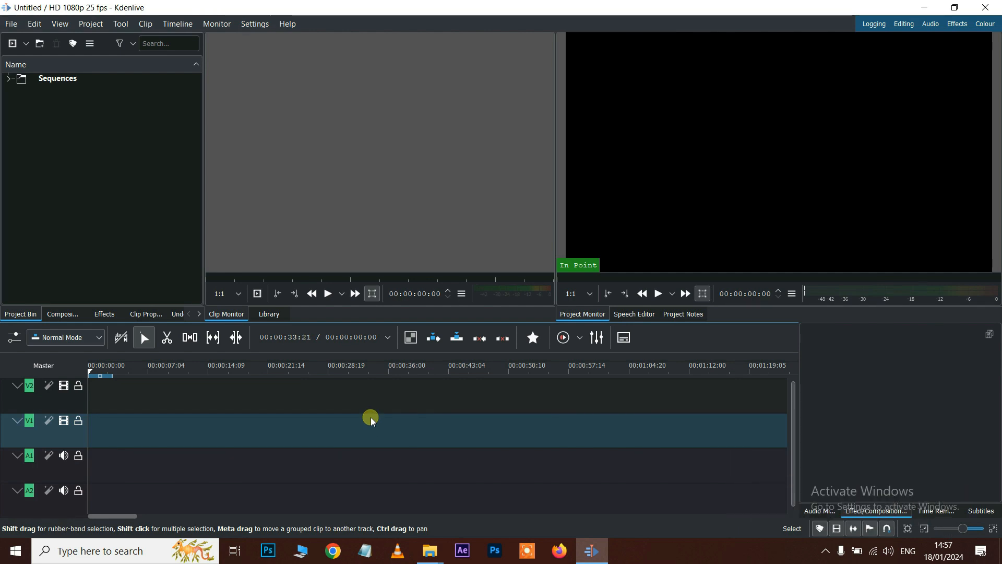
# - Start a new project via File > New and browse the Project Settings profile list
pyautogui.click(13, 25)
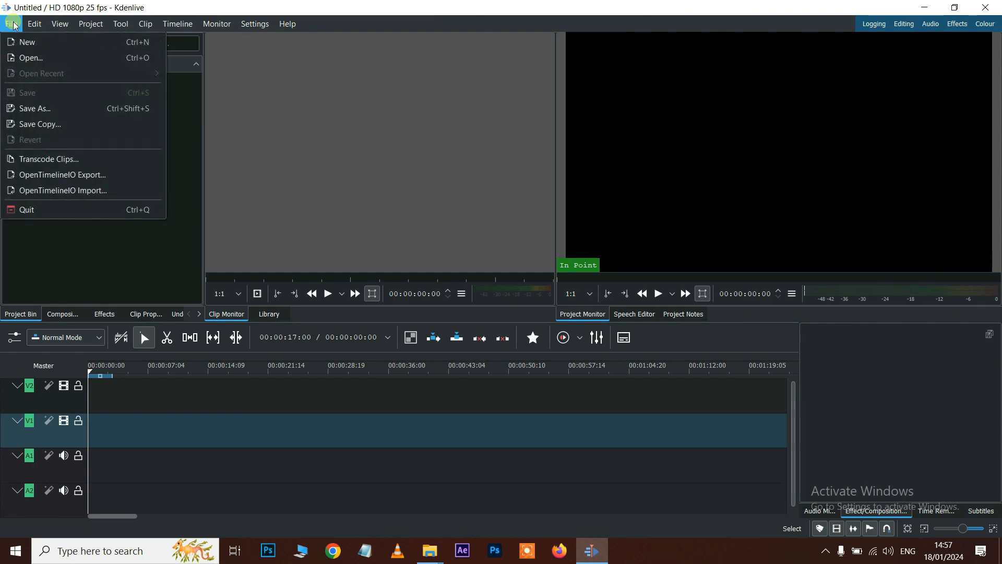
pyautogui.click(23, 44)
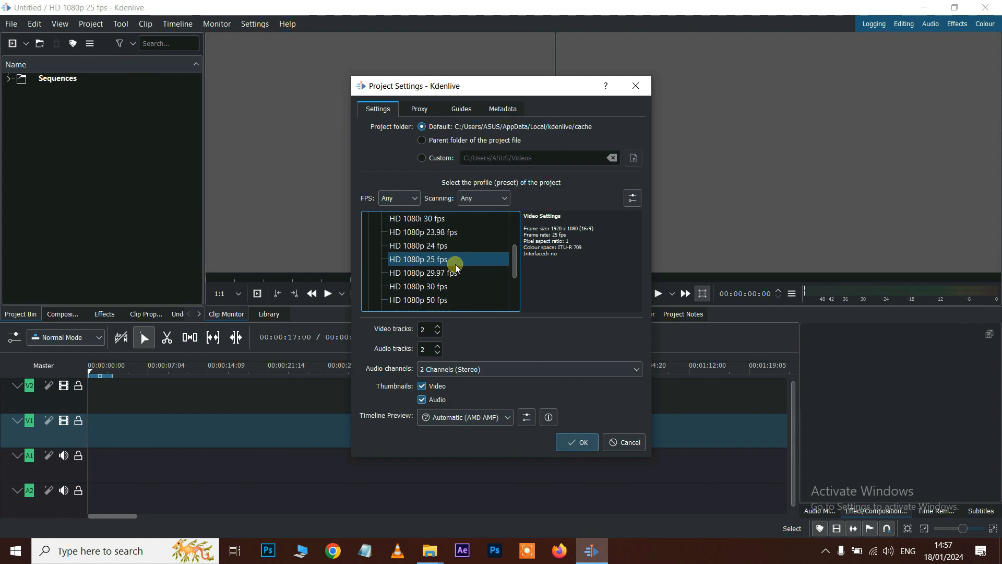
pyautogui.scroll(3, 455, 264)
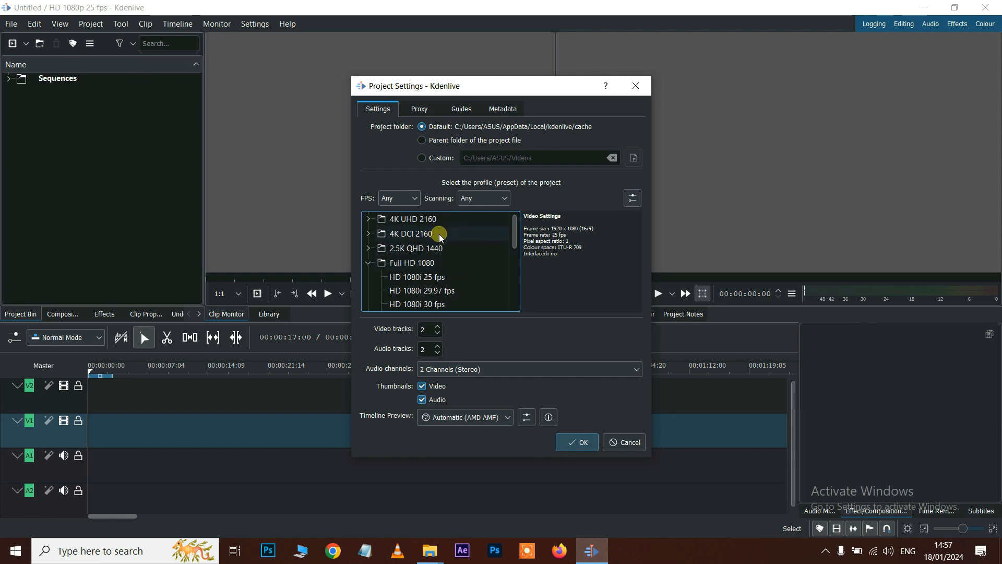
pyautogui.scroll(-3, 439, 235)
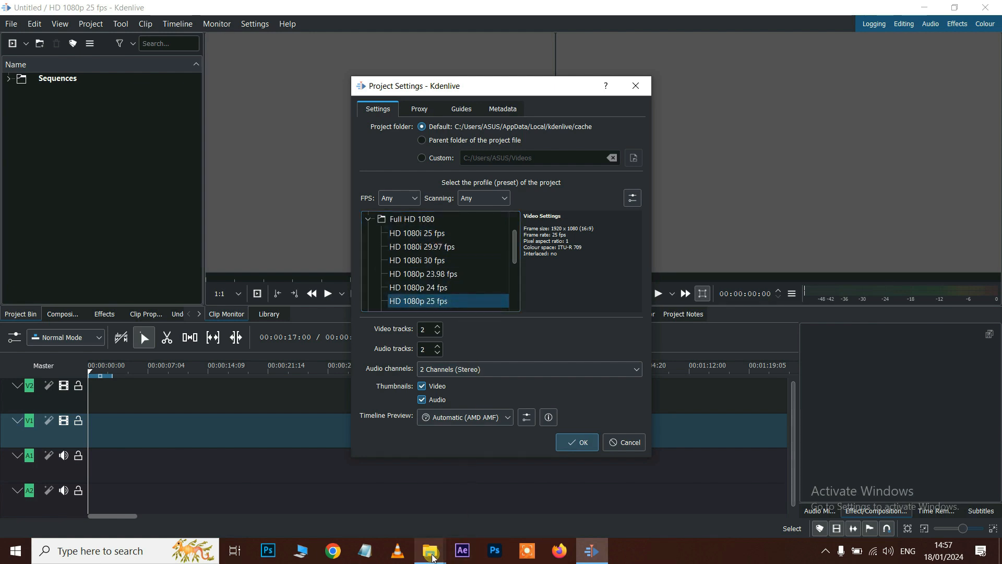
pyautogui.moveTo(433, 557)
pyautogui.click(376, 511)
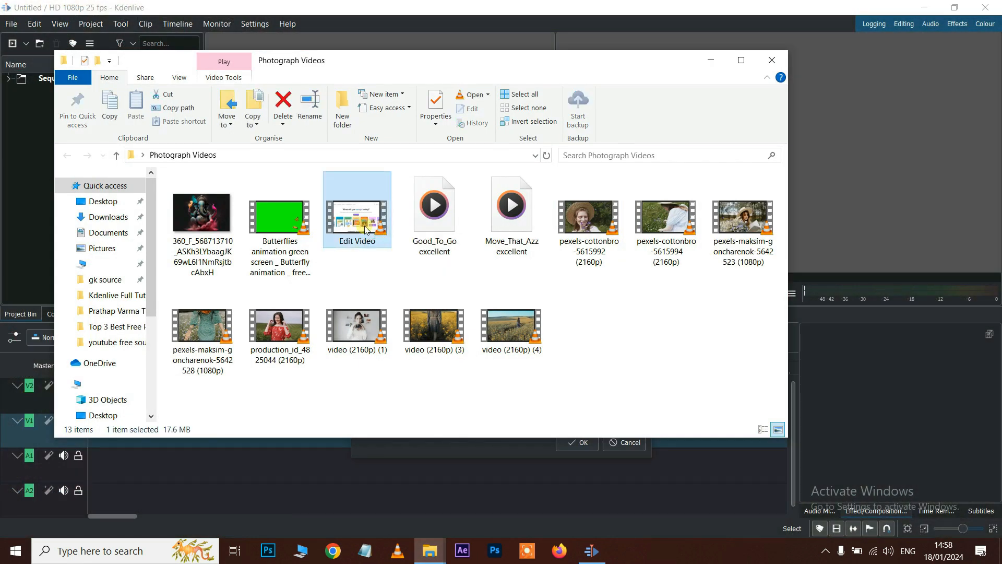
pyautogui.rightClick(368, 230)
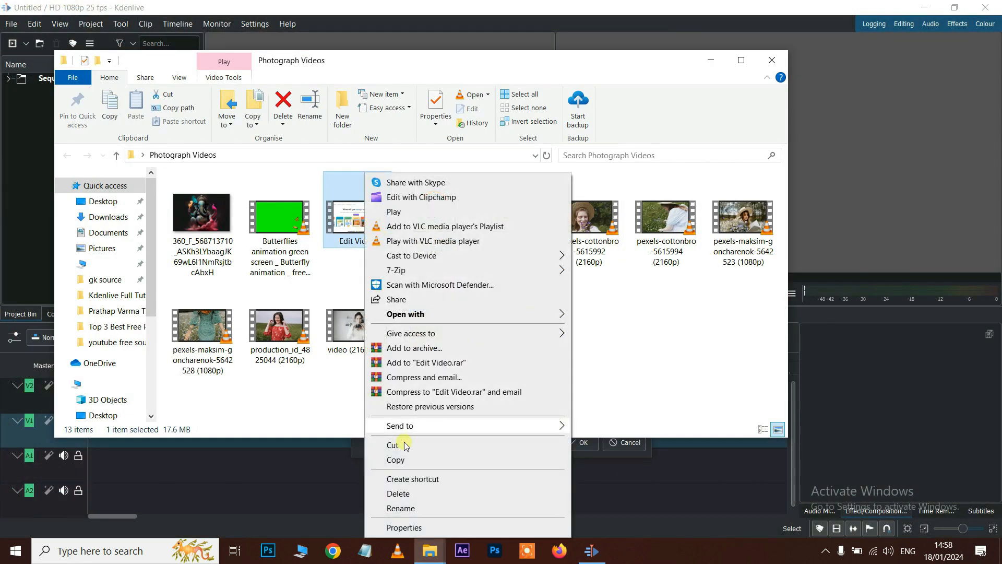
pyautogui.click(405, 528)
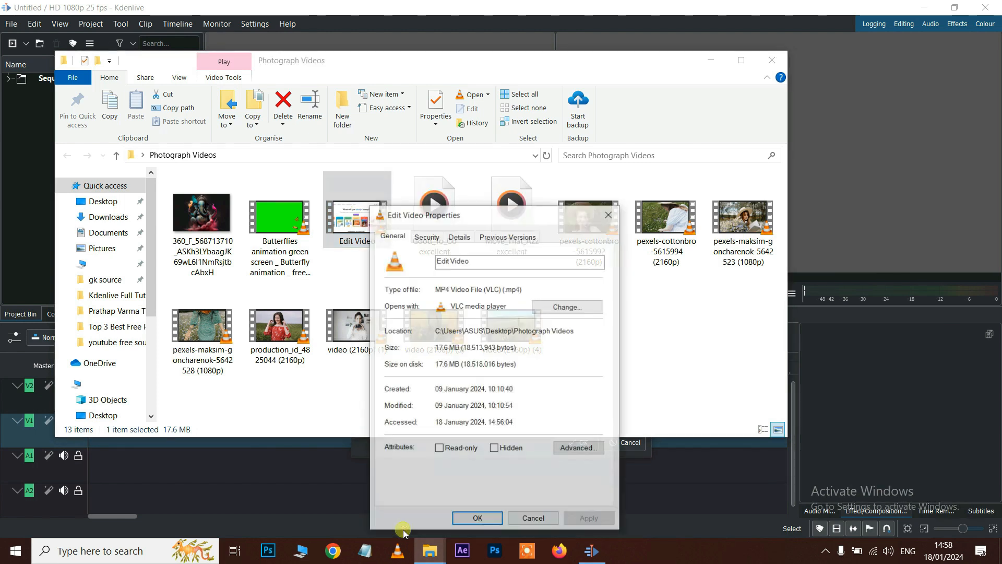
pyautogui.click(465, 238)
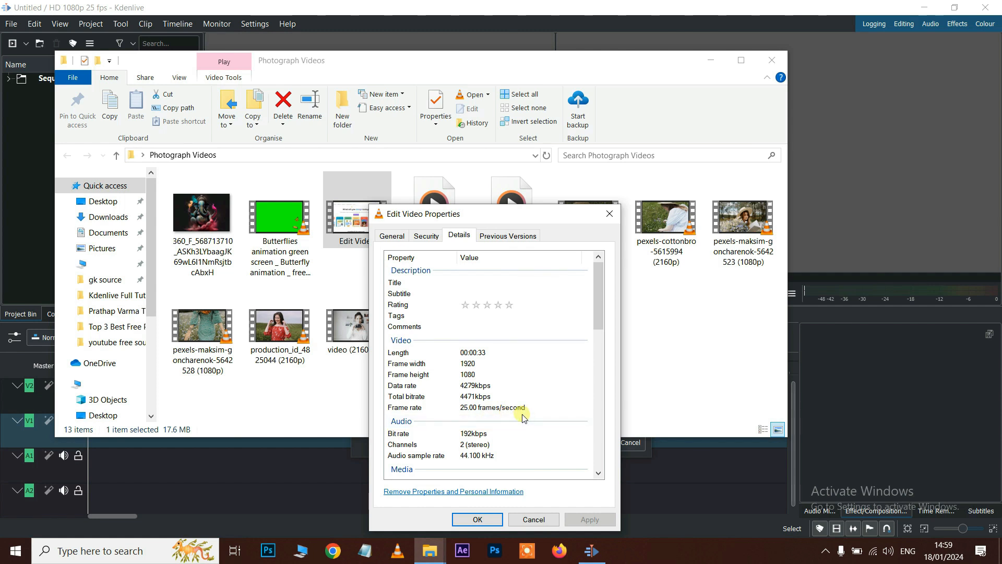
pyautogui.press('Escape')
pyautogui.click(592, 554)
pyautogui.scroll(-1, 410, 262)
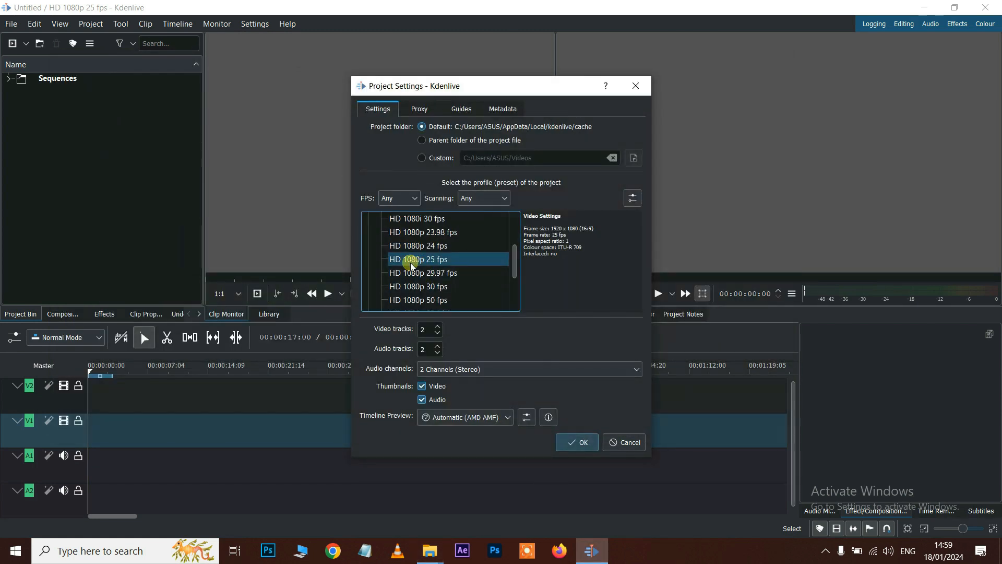
# - Select the HD 1080p 25 fps profile and confirm the new project settings
pyautogui.click(419, 261)
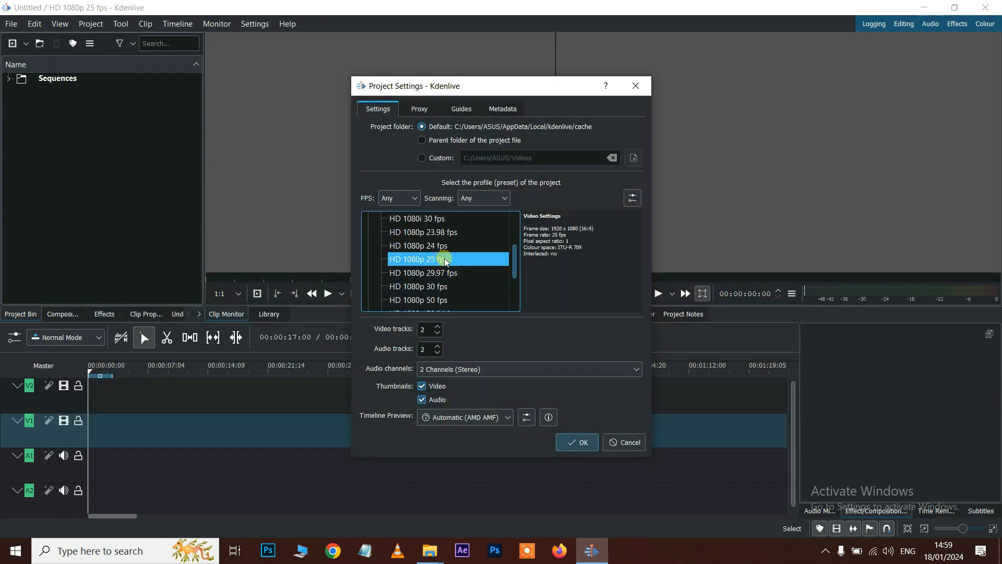
pyautogui.click(585, 443)
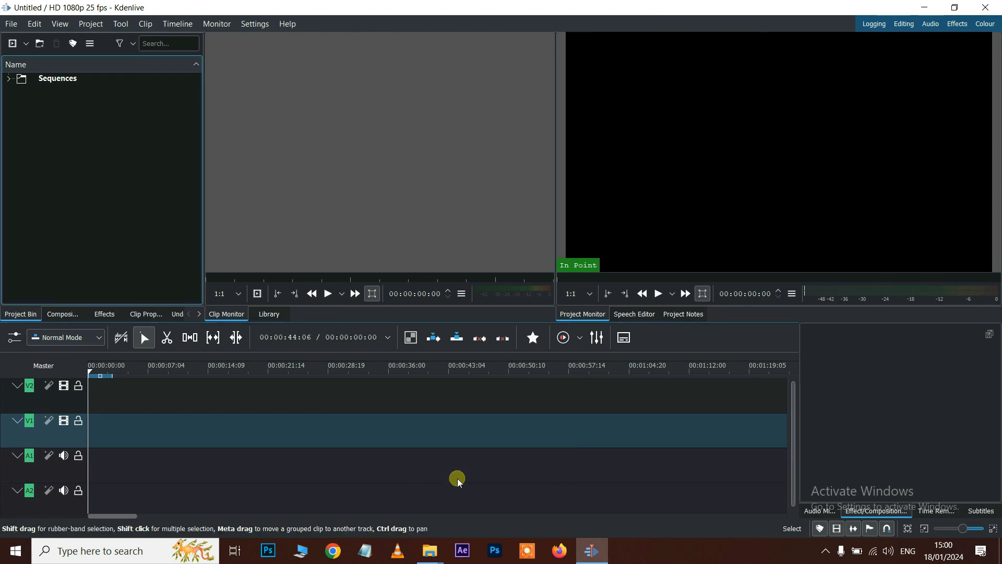
# - Import all files from the Photograph Videos folder into the project bin using Ctrl+A
pyautogui.doubleClick(93, 176)
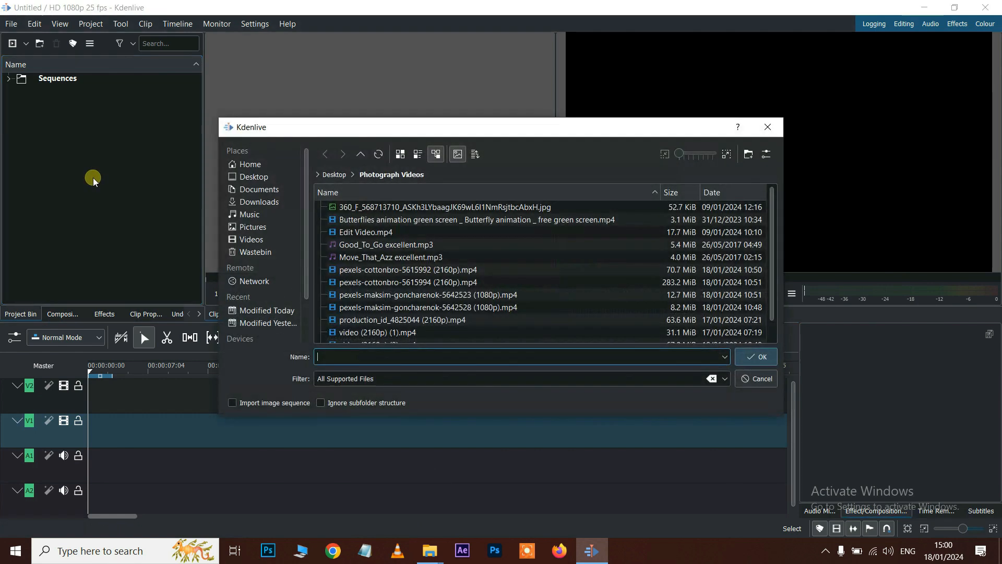
pyautogui.click(384, 270)
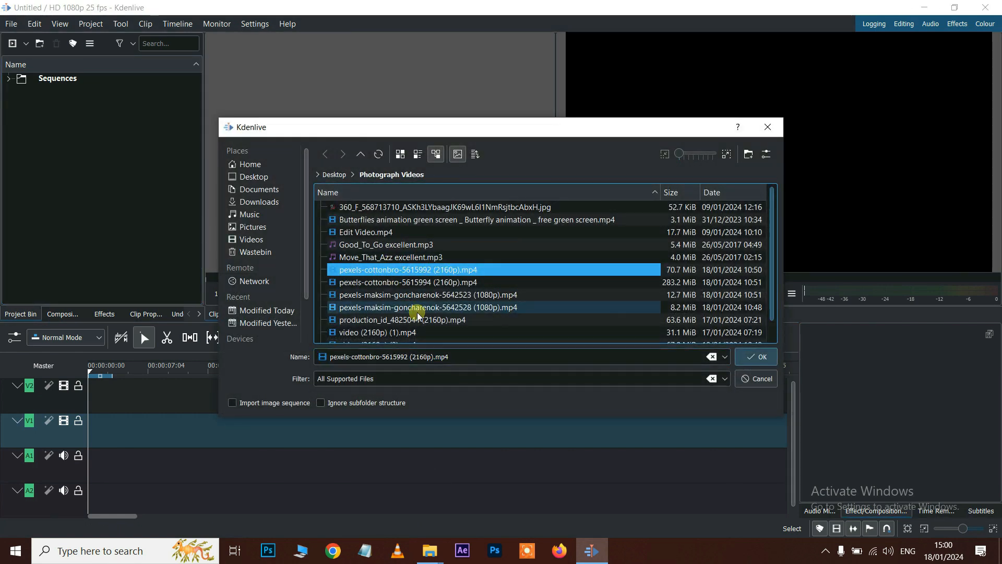
pyautogui.hotkey('ctrl', 'a')
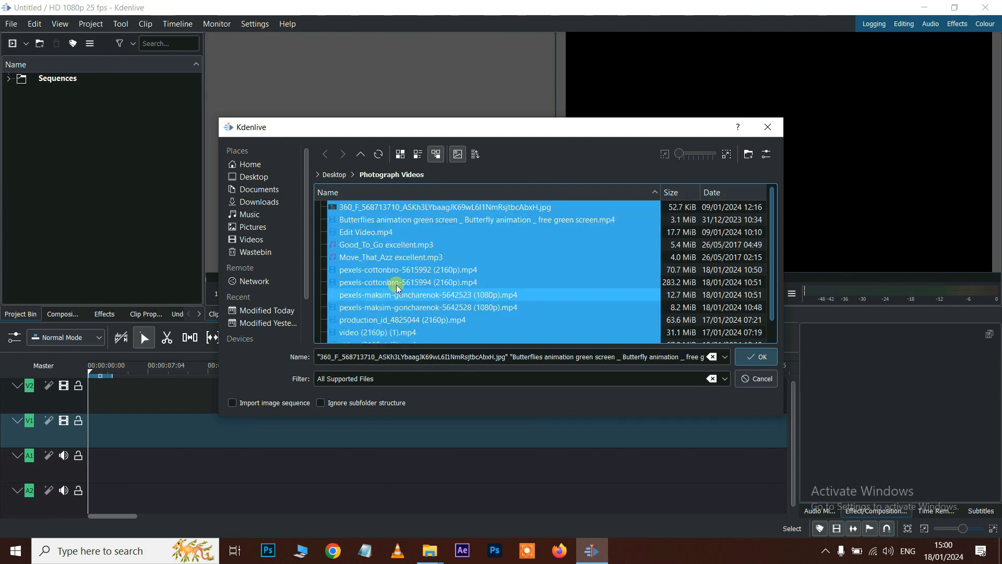
pyautogui.click(755, 357)
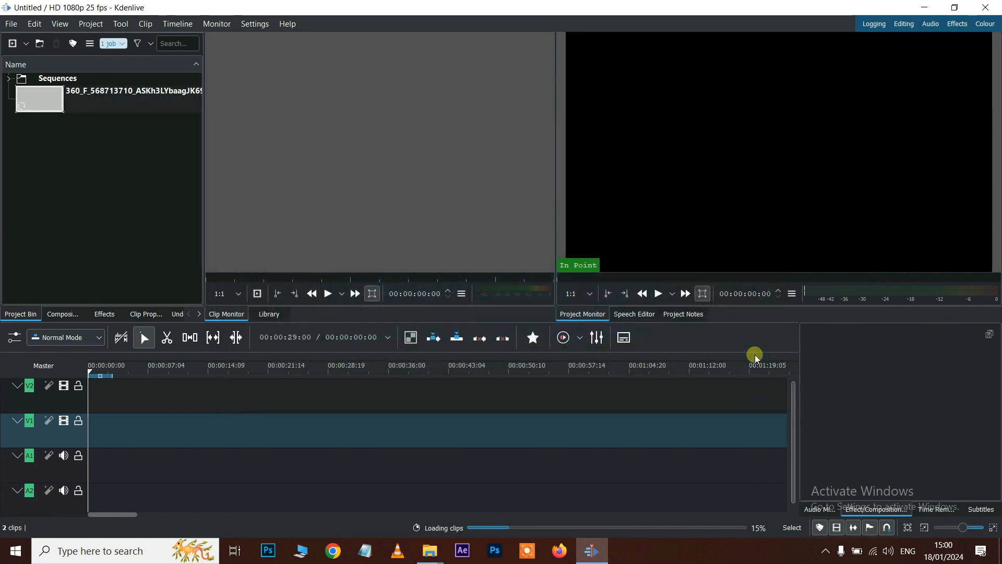
pyautogui.scroll(-3, 153, 227)
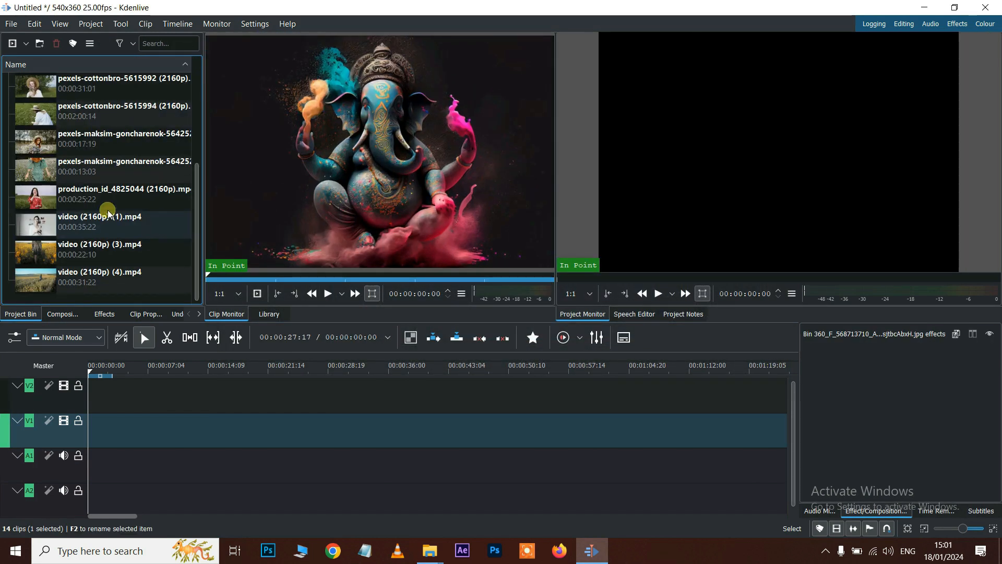
pyautogui.click(42, 206)
pyautogui.moveTo(42, 196); pyautogui.dragTo(100, 423)
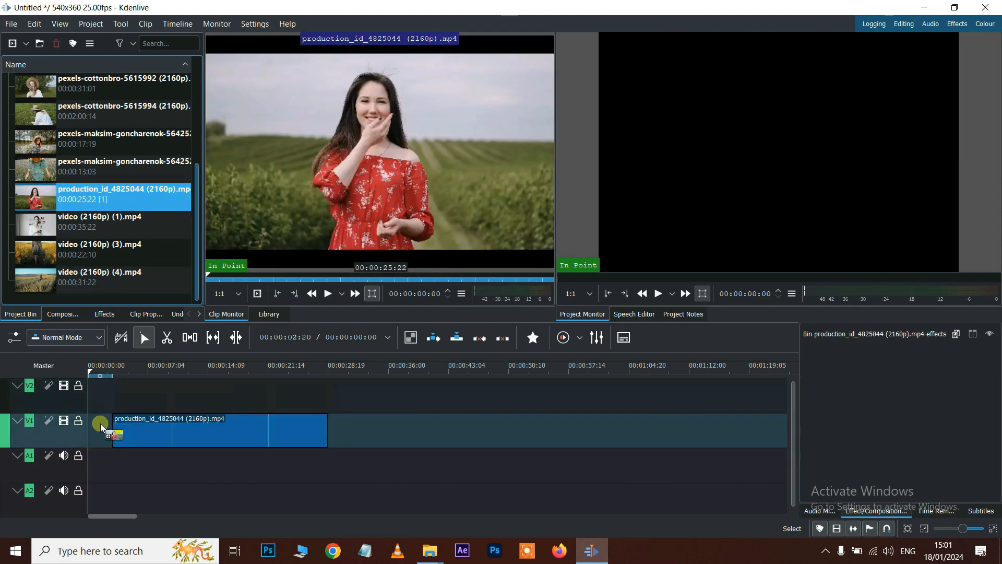
pyautogui.click(217, 437)
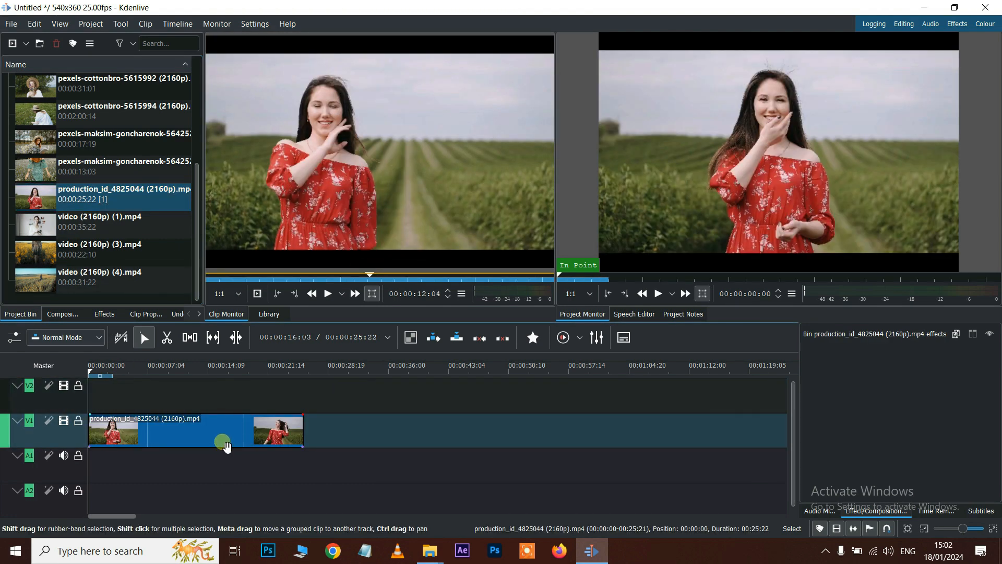
pyautogui.click(658, 295)
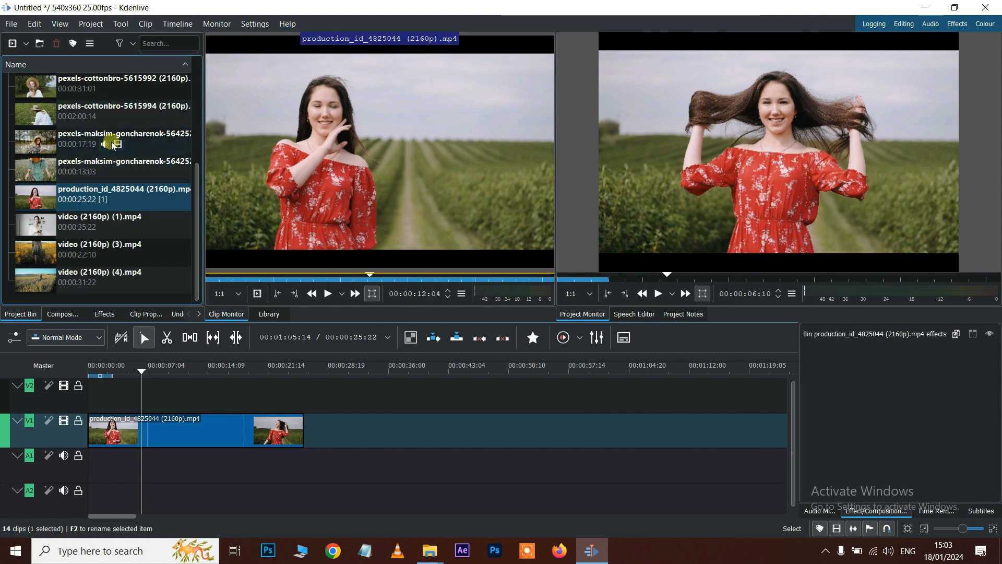
pyautogui.click(91, 115)
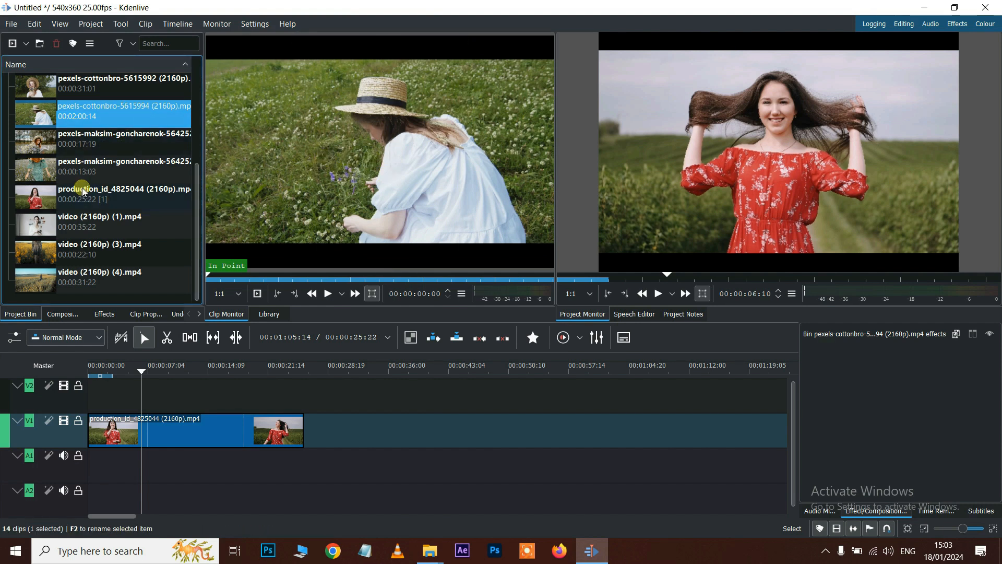
# - Preview the 360_F_568713710 JPG image in the clip monitor, then return to the clip list
pyautogui.scroll(5, 84, 200)
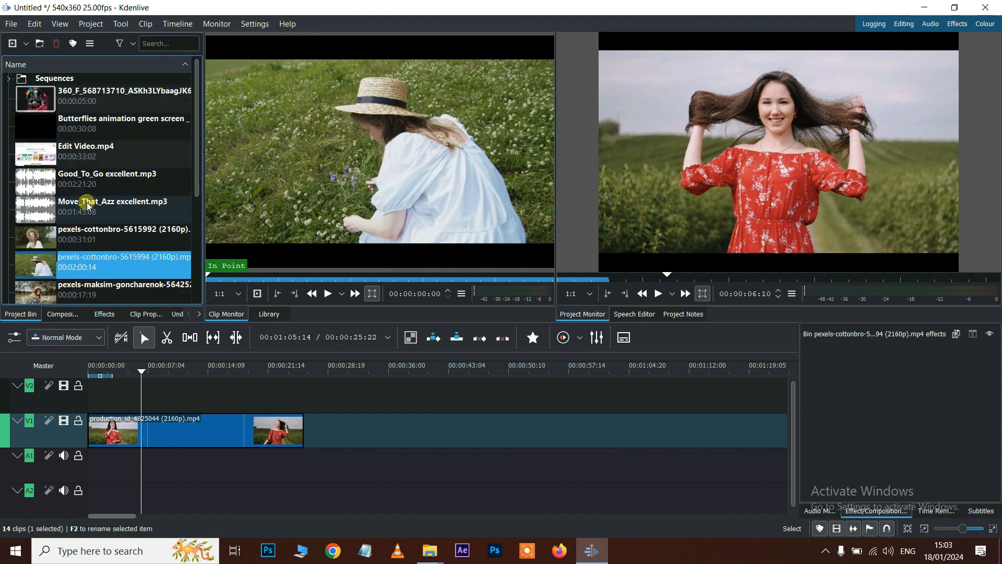
pyautogui.doubleClick(90, 99)
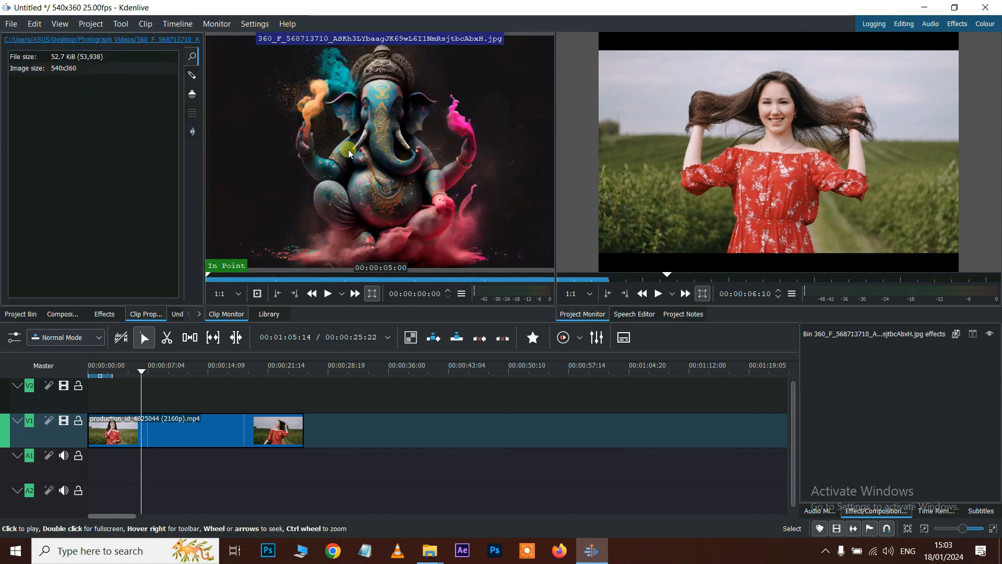
pyautogui.click(20, 314)
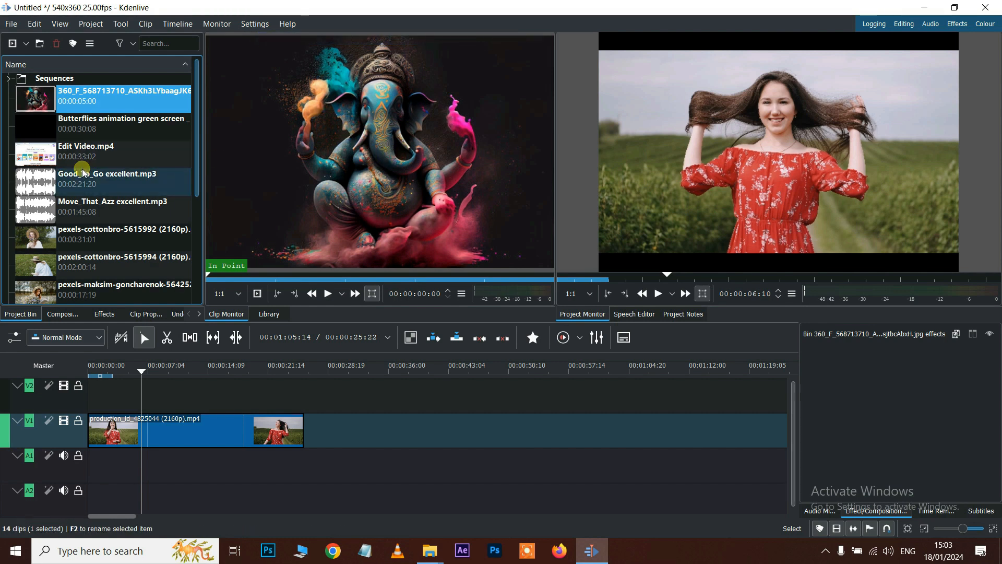
# - Scrub the timeline playhead to 00:00:10:21 inside the V1 production clip
pyautogui.scroll(-2, 82, 174)
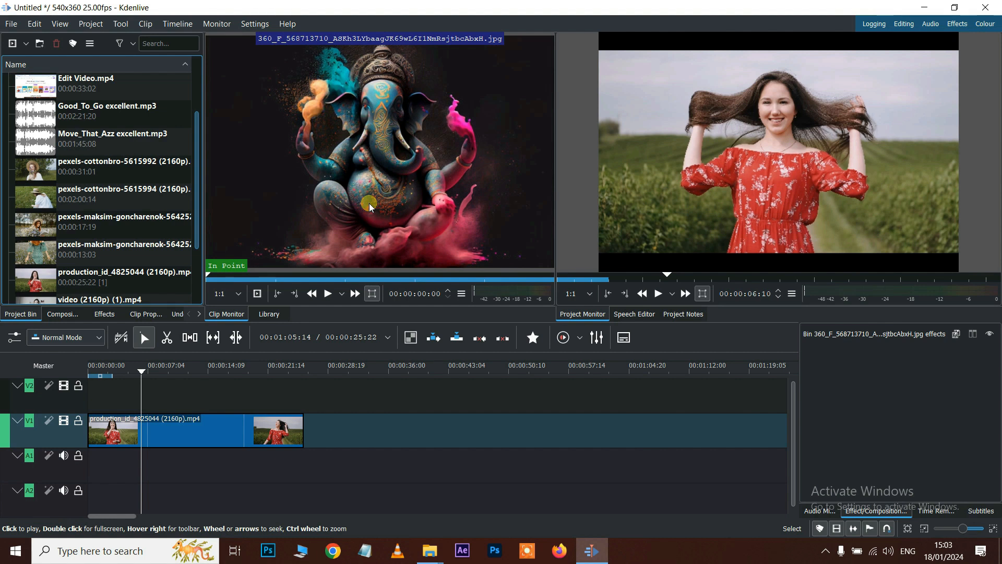
pyautogui.click(284, 428)
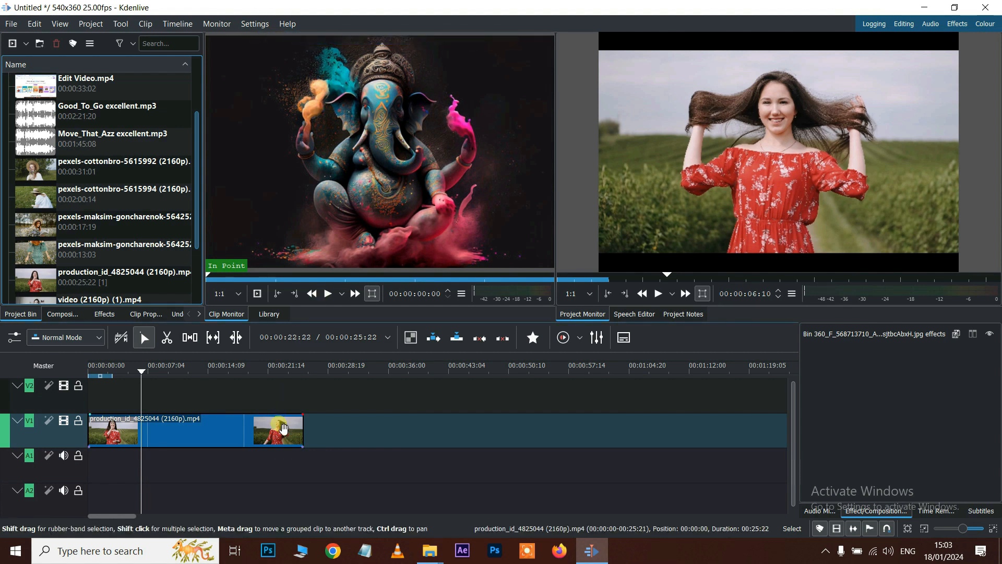
pyautogui.click(262, 402)
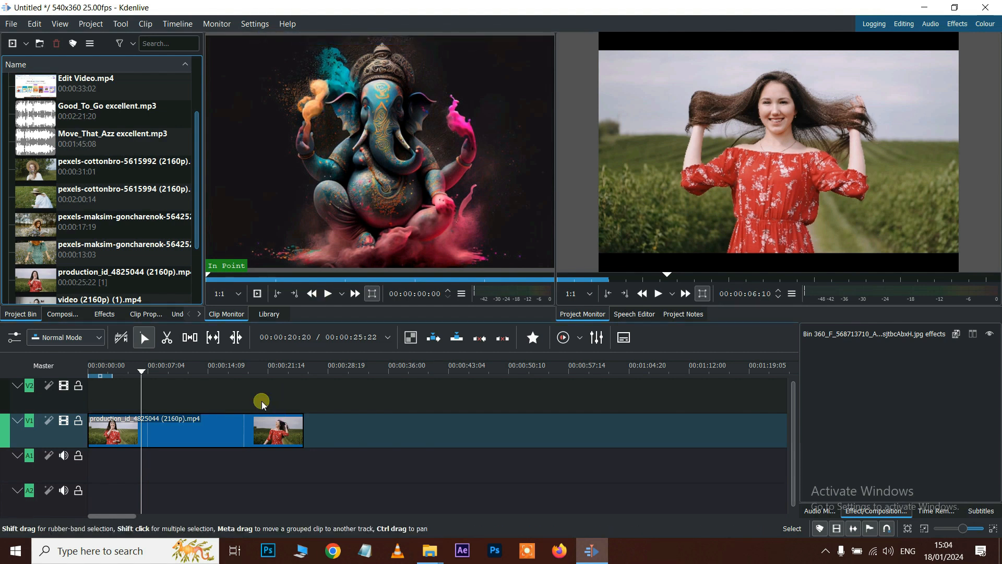
pyautogui.moveTo(141, 373); pyautogui.dragTo(172, 388)
# - Zoom the timeline in three steps on the V1 clip, then back out three steps
pyautogui.click(224, 441)
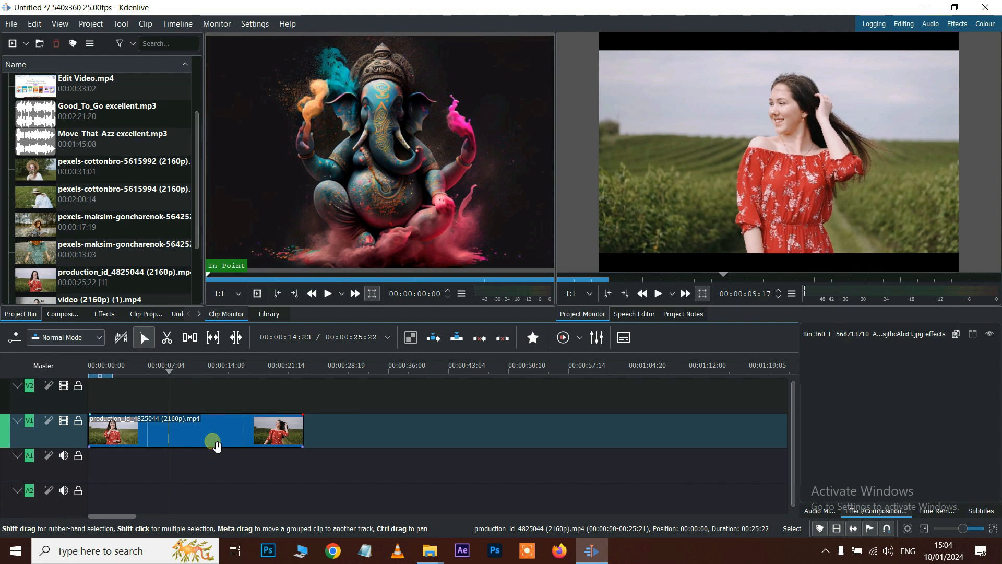
pyautogui.click(993, 531)
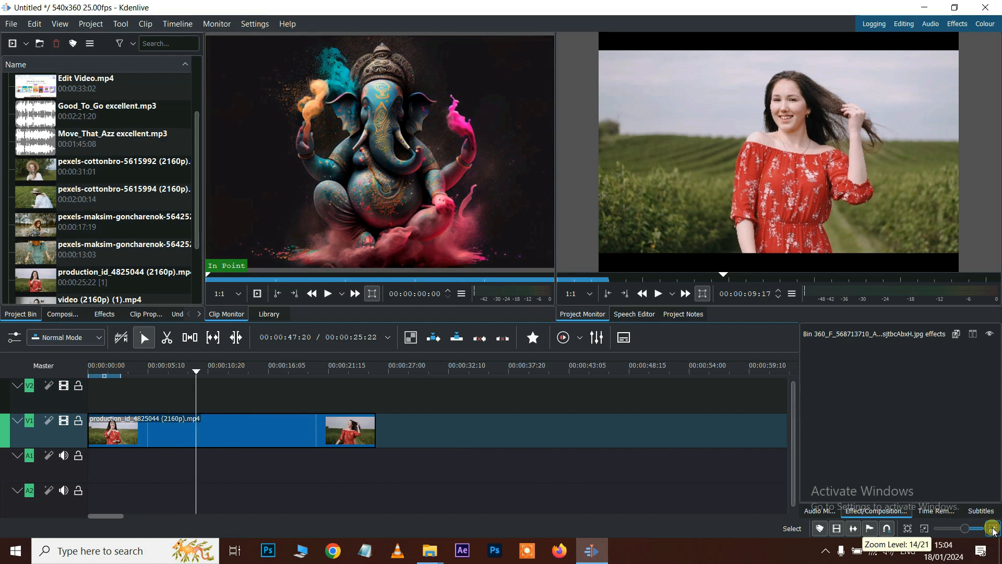
pyautogui.click(993, 531)
pyautogui.click(993, 530)
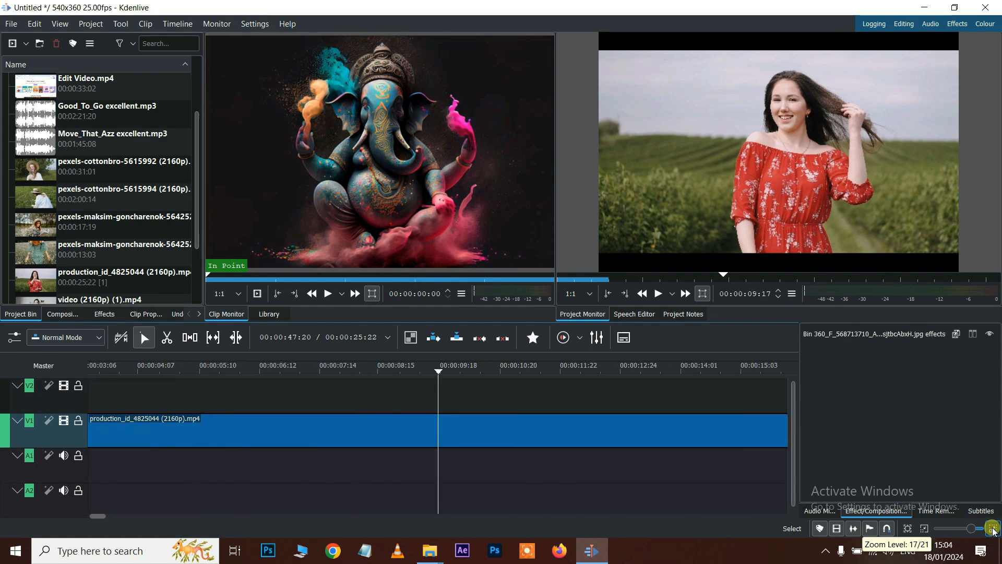
pyautogui.click(924, 529)
pyautogui.click(924, 529)
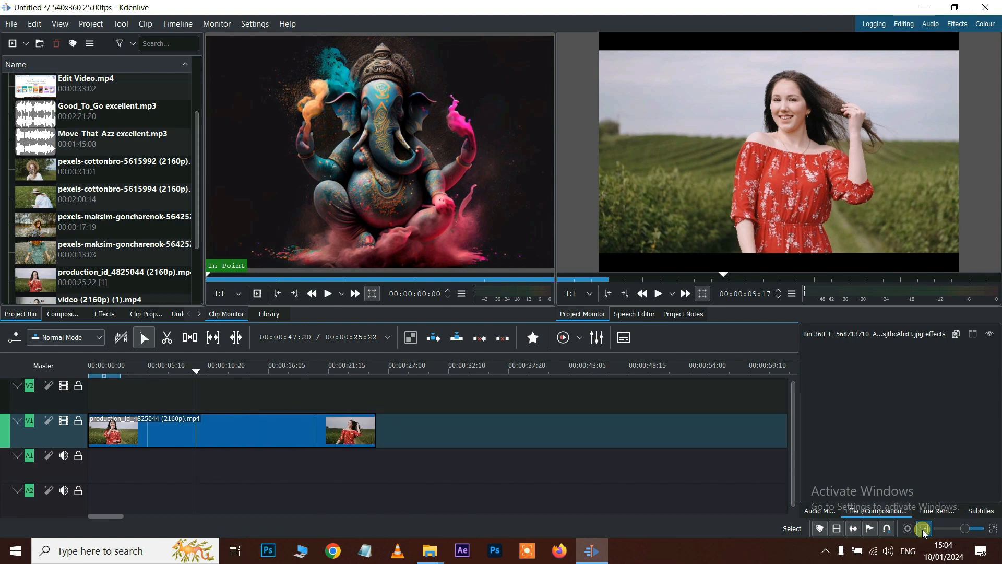
pyautogui.click(924, 529)
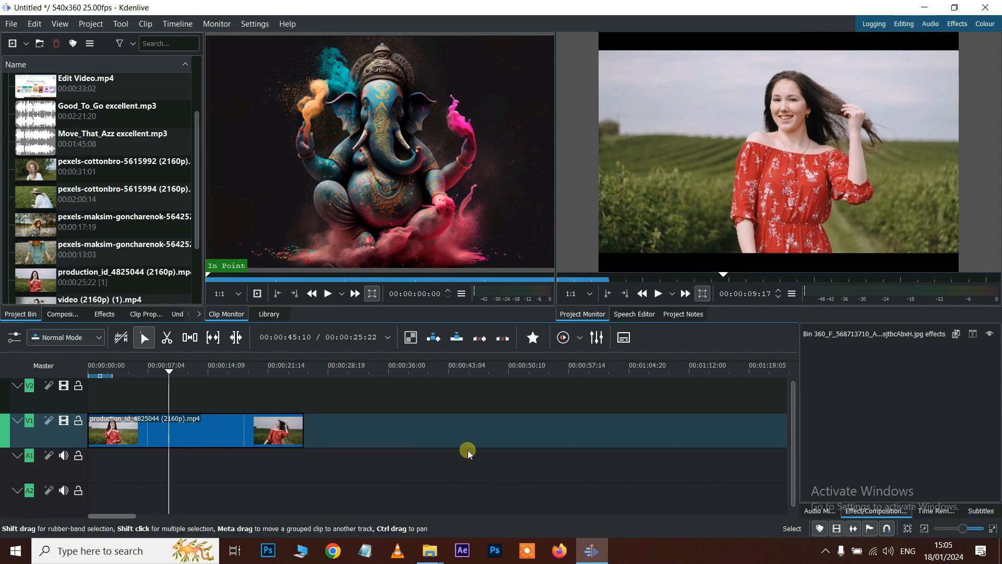
# - Adjust the zoom slider, then fit the whole 00:00:25:22 project into the timeline view
pyautogui.scroll(4, 468, 450)
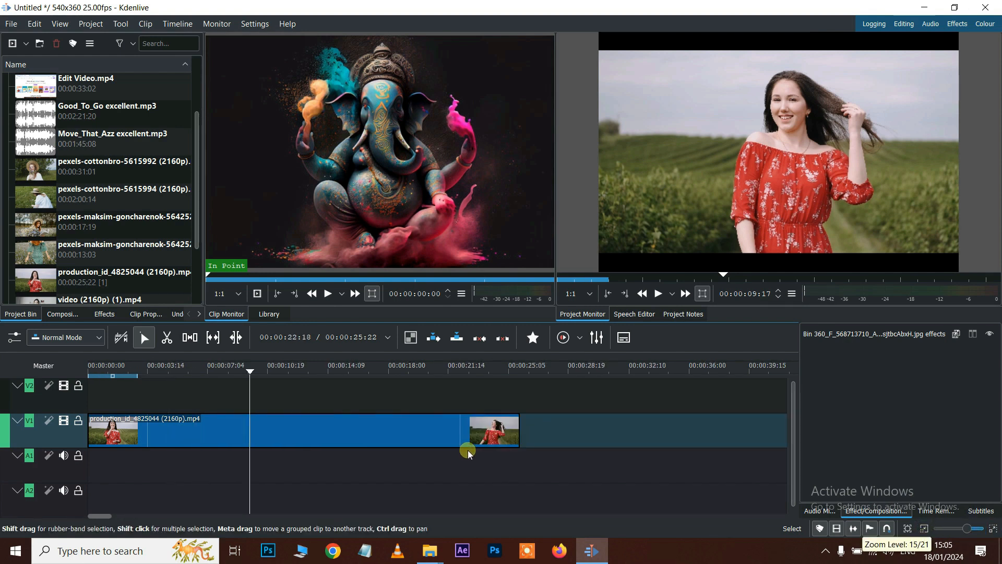
pyautogui.scroll(-3, 467, 450)
pyautogui.scroll(-2, 467, 450)
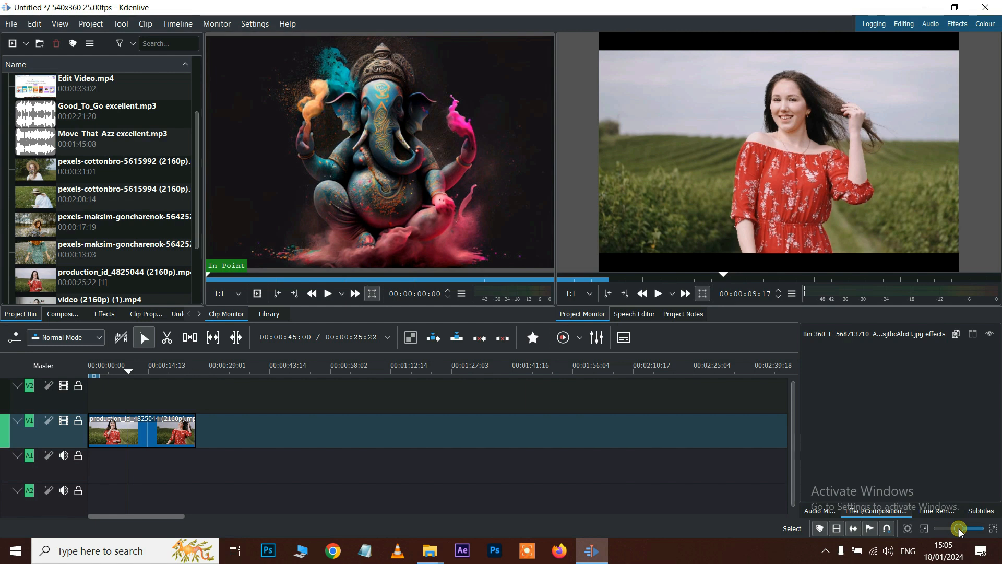
pyautogui.moveTo(961, 531)
pyautogui.moveTo(962, 532); pyautogui.dragTo(962, 532)
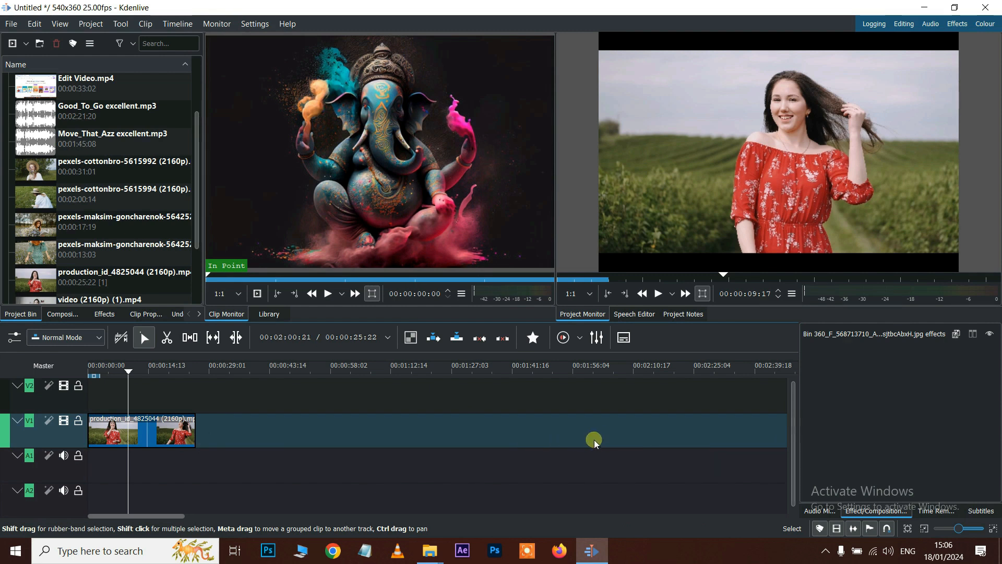
pyautogui.click(907, 528)
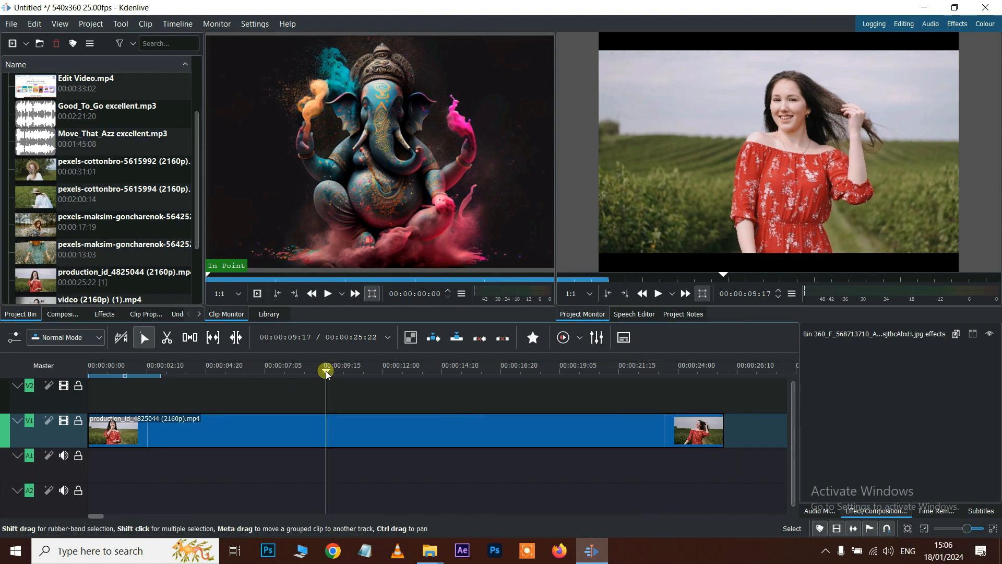
pyautogui.moveTo(333, 371); pyautogui.dragTo(518, 405)
pyautogui.moveTo(512, 403); pyautogui.dragTo(103, 436)
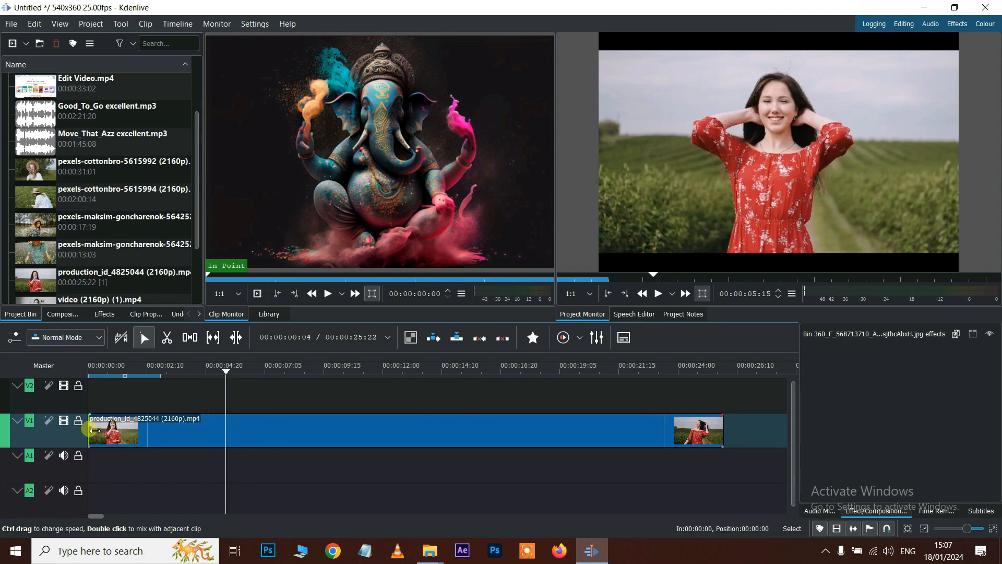
pyautogui.moveTo(95, 433); pyautogui.dragTo(226, 432)
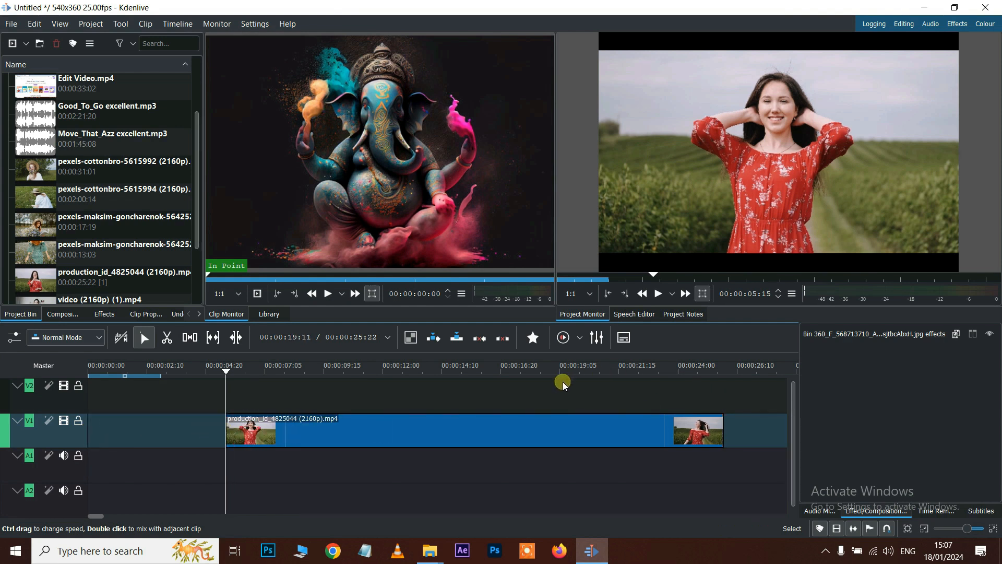
pyautogui.click(557, 367)
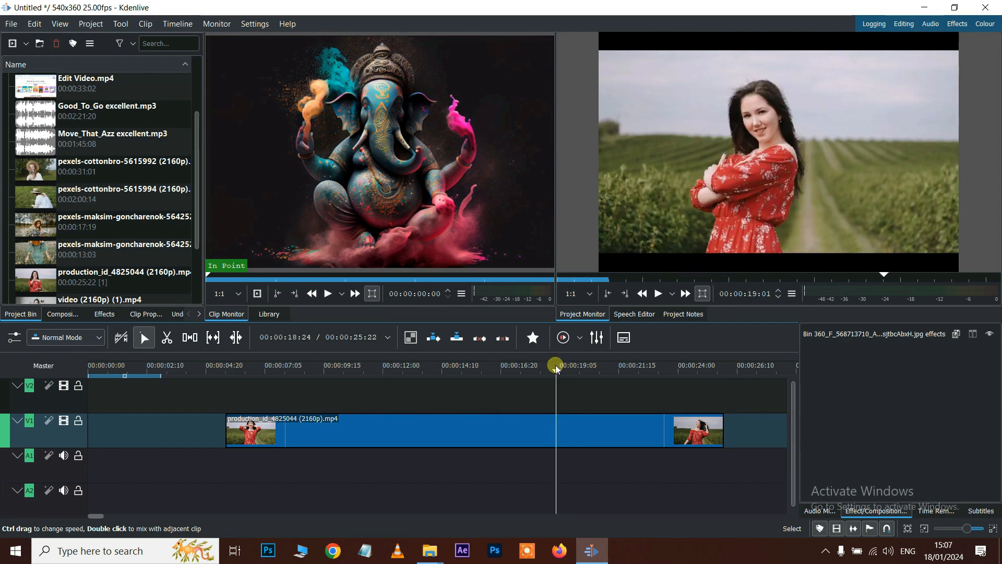
pyautogui.moveTo(723, 433); pyautogui.dragTo(558, 435)
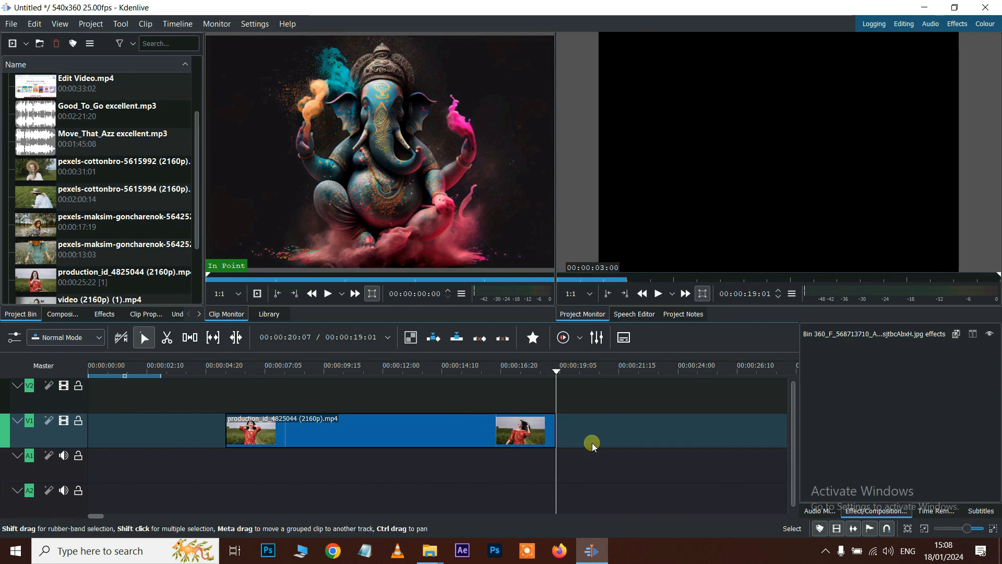
pyautogui.moveTo(438, 436); pyautogui.dragTo(282, 444)
pyautogui.press('Home')
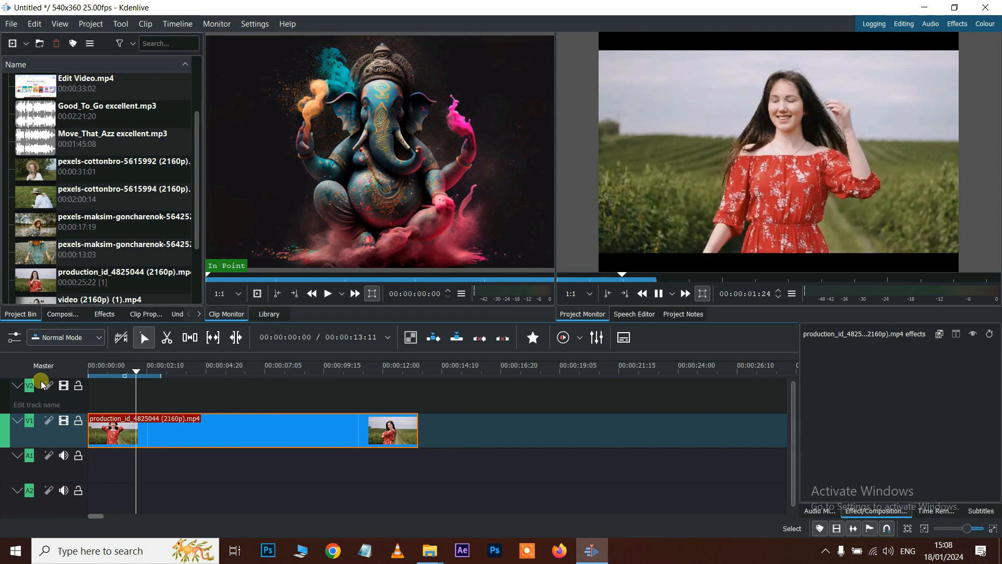
pyautogui.press('End')
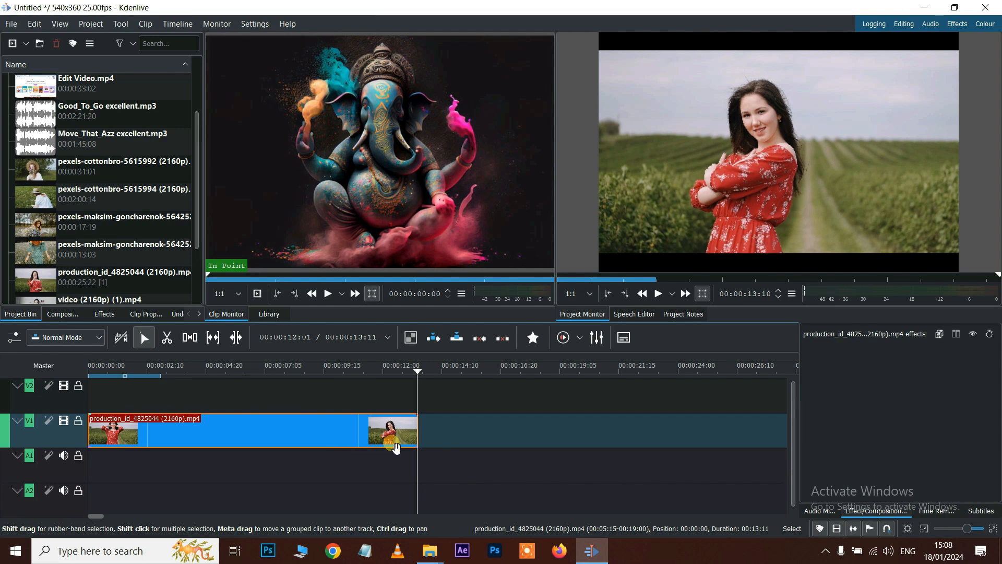
pyautogui.moveTo(421, 434); pyautogui.dragTo(631, 432)
pyautogui.moveTo(283, 443); pyautogui.dragTo(485, 438)
pyautogui.moveTo(375, 437); pyautogui.dragTo(160, 439)
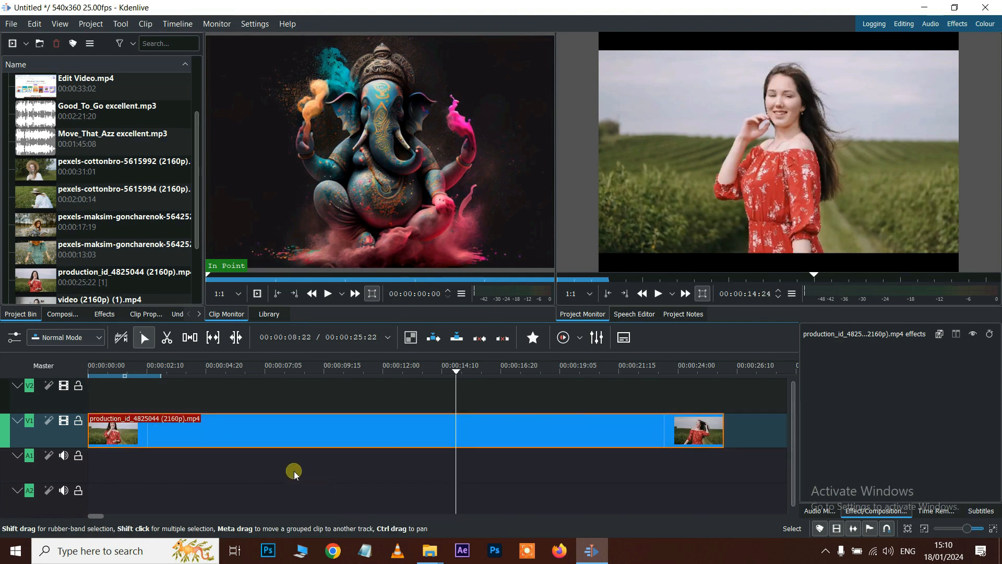
# - Razor-cut the V1 production clip at about 5 seconds and three further points
pyautogui.click(167, 347)
pyautogui.click(167, 338)
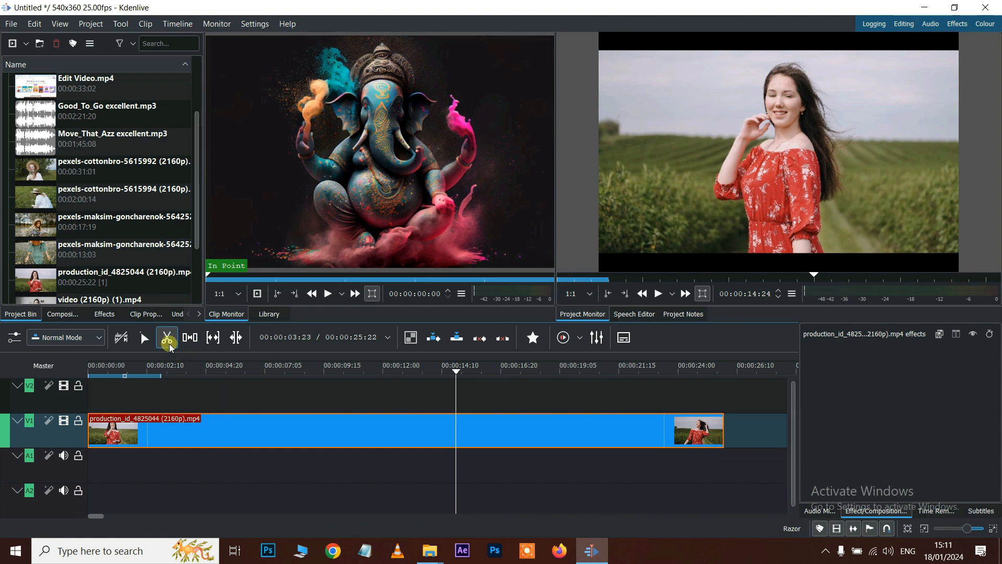
pyautogui.click(225, 434)
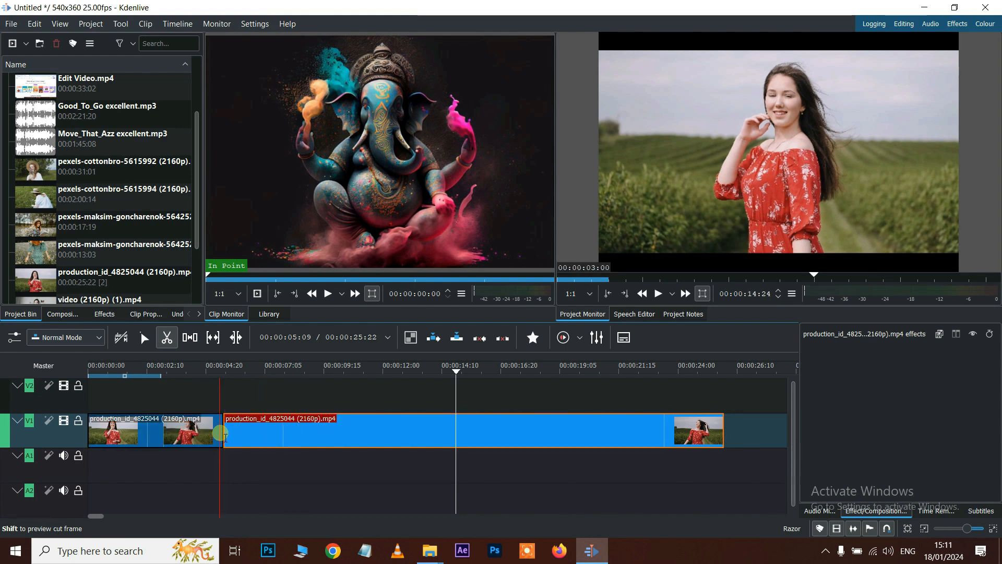
pyautogui.click(359, 426)
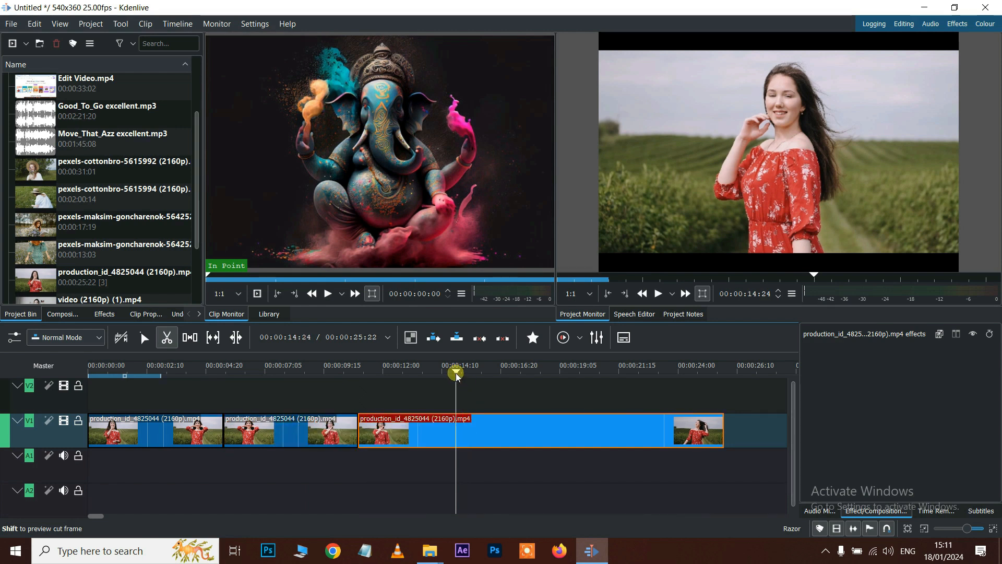
pyautogui.moveTo(459, 376); pyautogui.dragTo(482, 376)
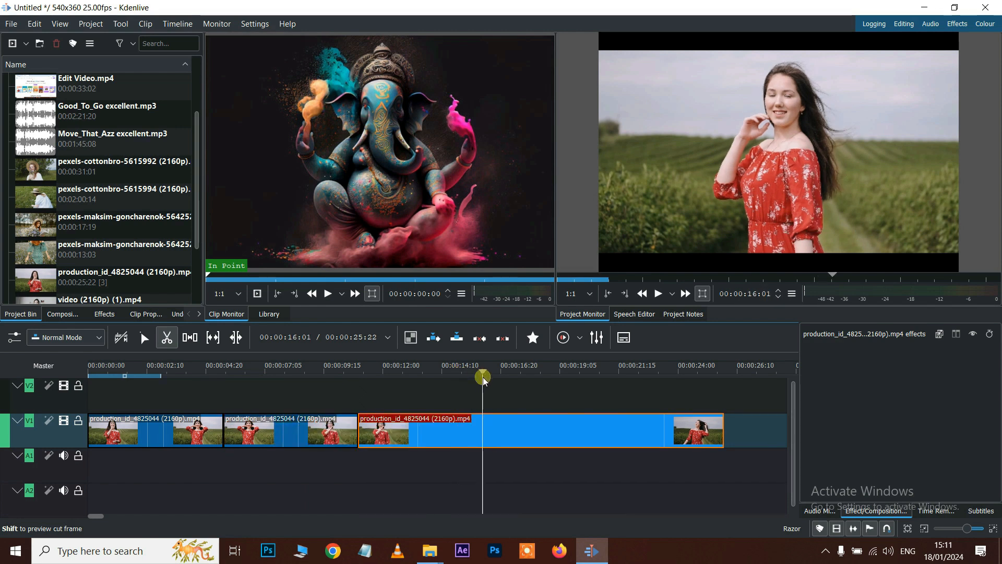
pyautogui.click(482, 430)
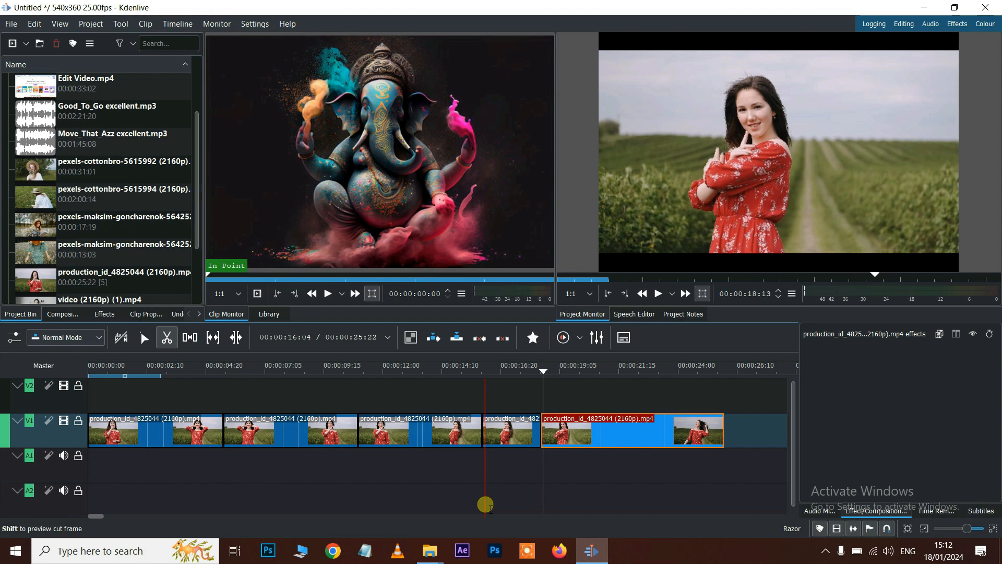
pyautogui.click(277, 501)
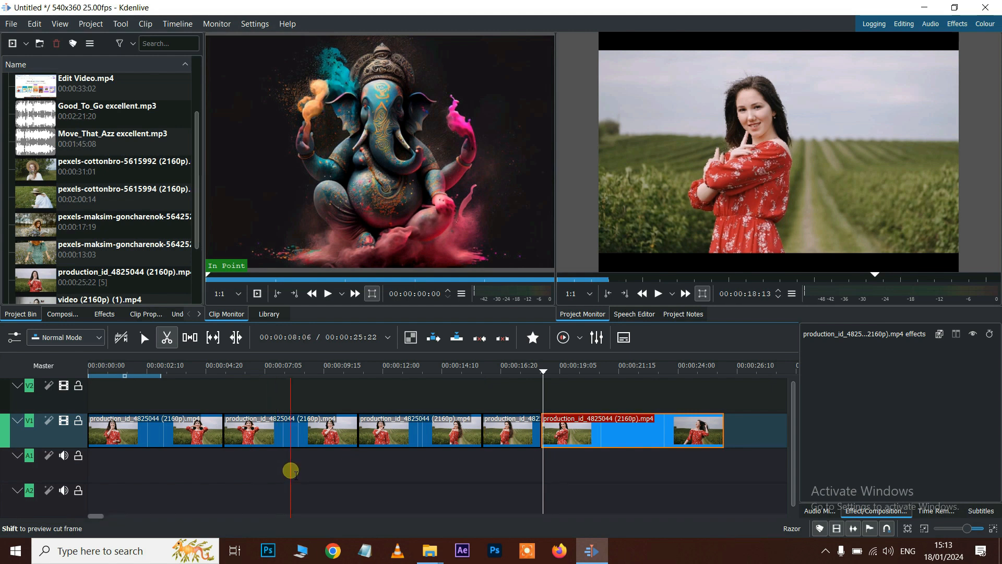
pyautogui.click(35, 24)
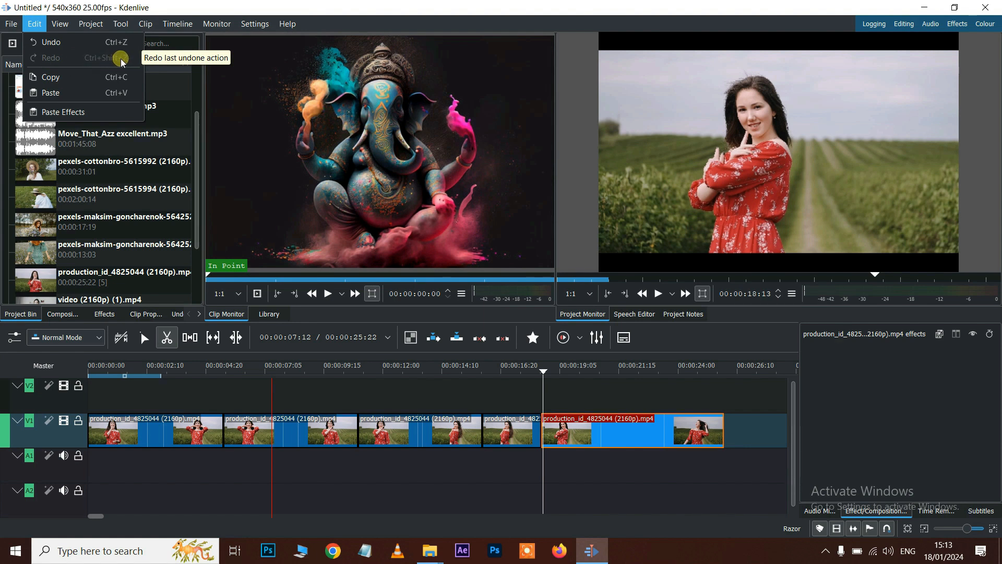
# - Undo the razor cuts one by one through the Edit menu and Ctrl+Z
pyautogui.click(41, 41)
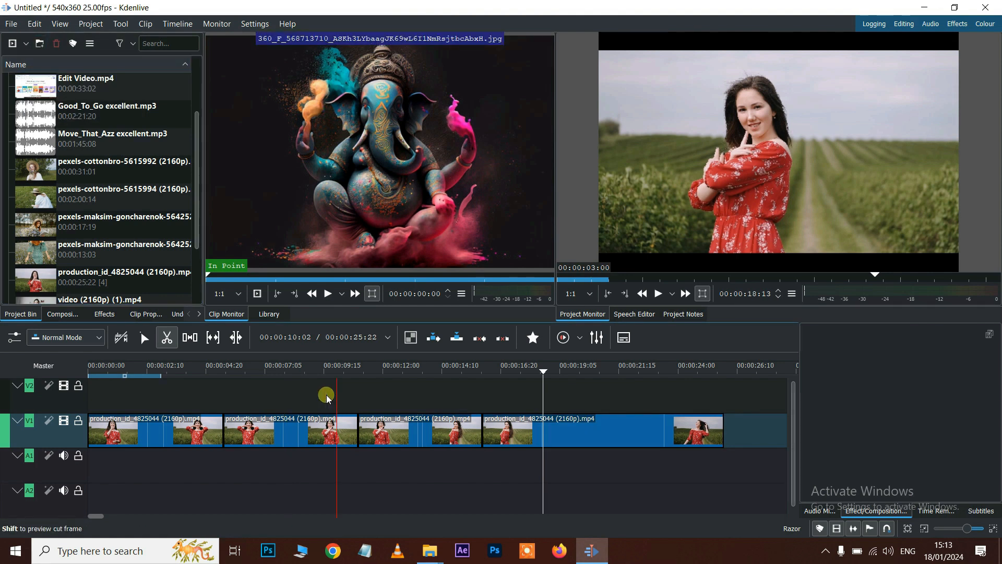
pyautogui.click(34, 24)
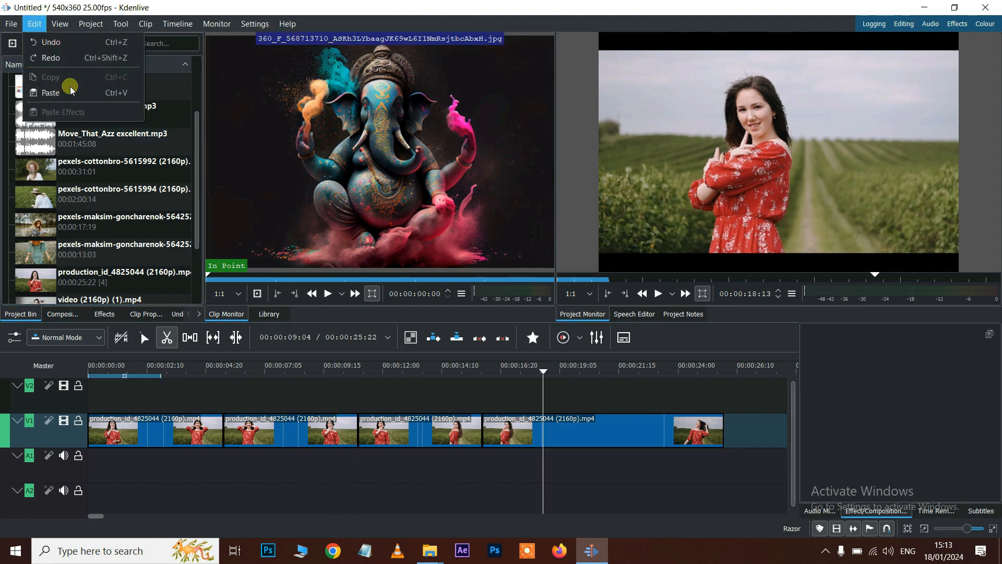
pyautogui.click(308, 506)
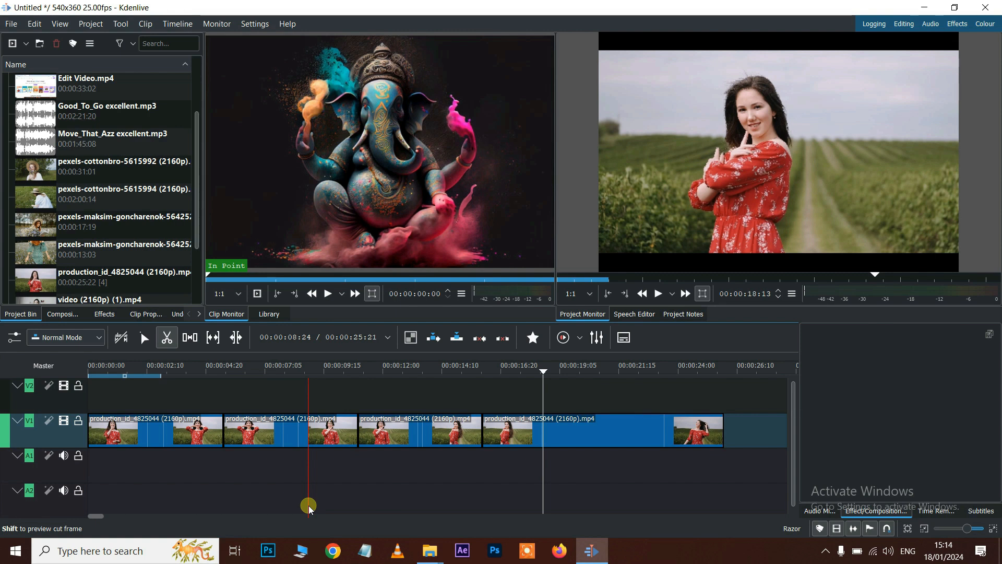
pyautogui.hotkey('ctrl', 'z')
pyautogui.hotkey('ctrl', 'z')
pyautogui.hotkey('ctrl', 'z')
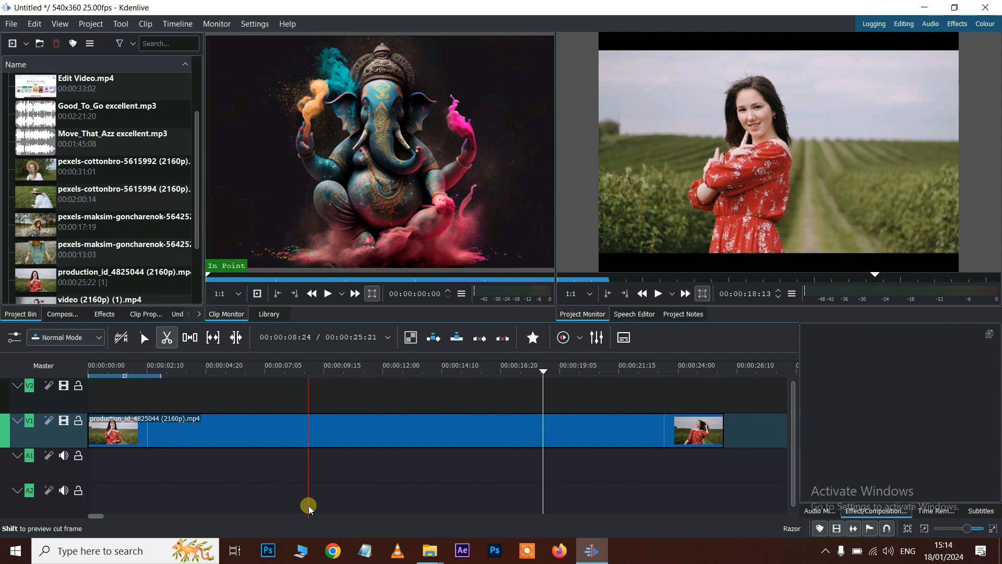
# - Redo all four cuts and widen the Project Bin panel
pyautogui.click(35, 23)
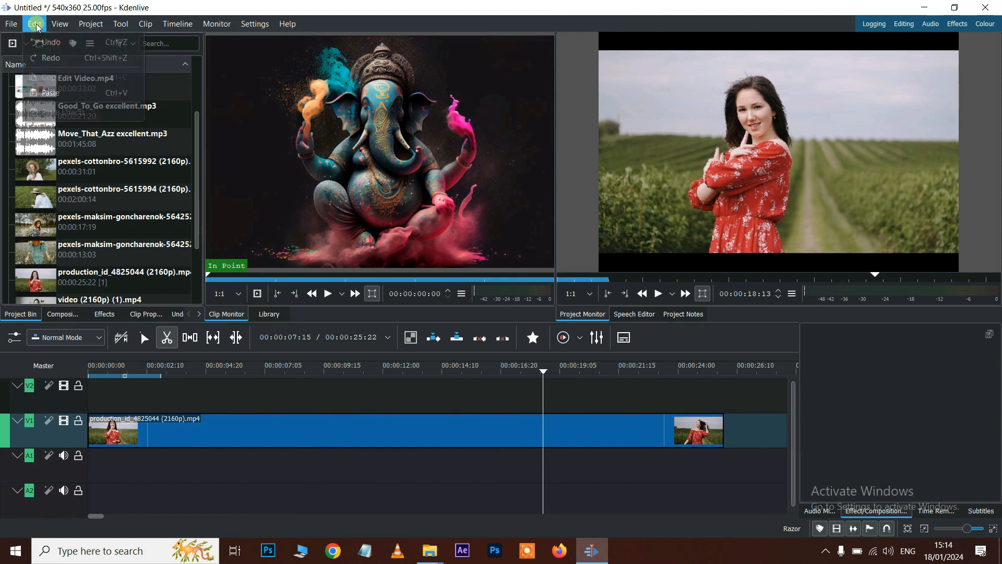
pyautogui.click(52, 59)
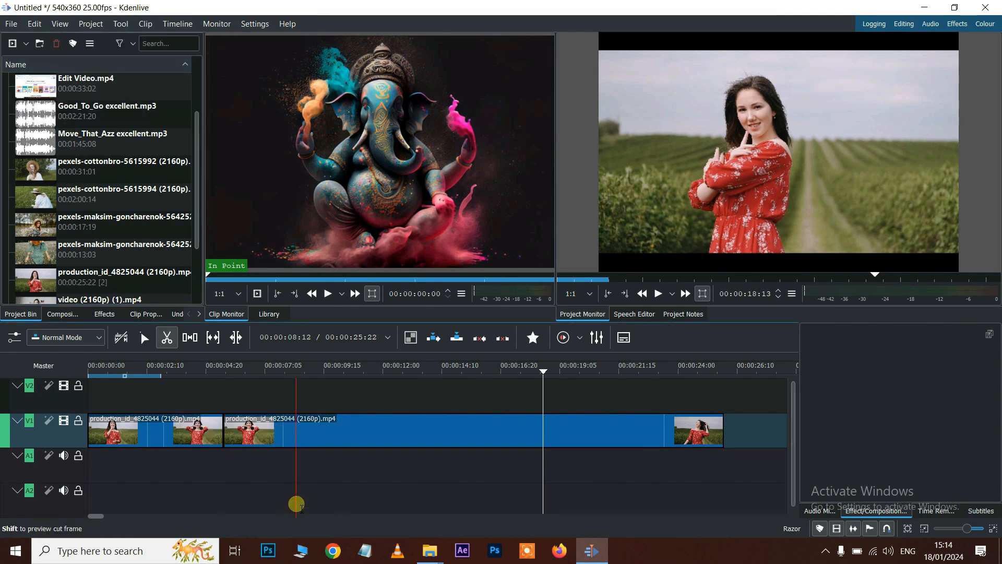
pyautogui.hotkey('ctrl', 'shift', 'z')
pyautogui.hotkey('ctrl', 'shift', 'z')
pyautogui.hotkey('ctrl', 'shift', 'z')
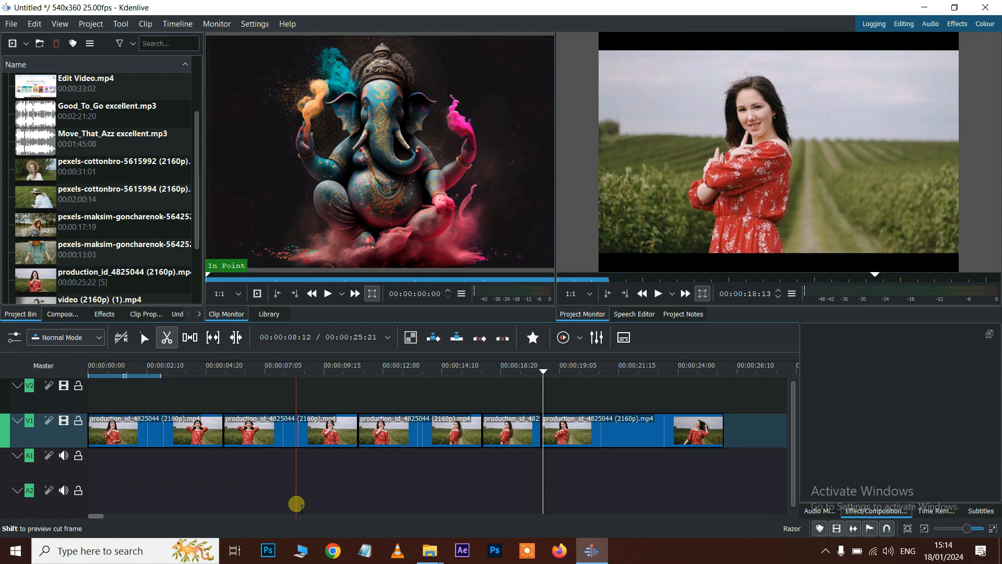
pyautogui.moveTo(204, 117); pyautogui.dragTo(222, 117)
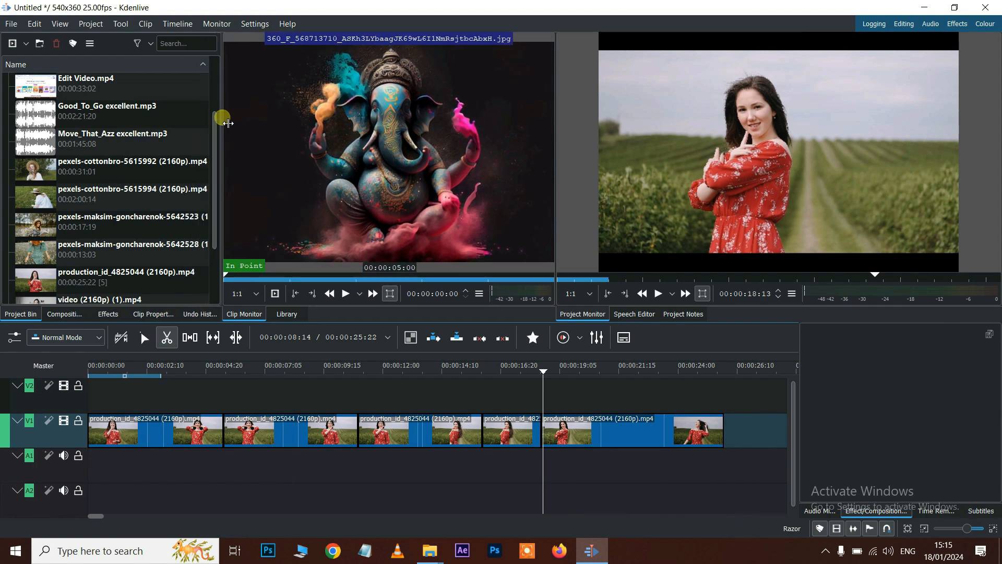
# - Revert the timeline to the single uncut clip using the Undo History list
pyautogui.click(196, 315)
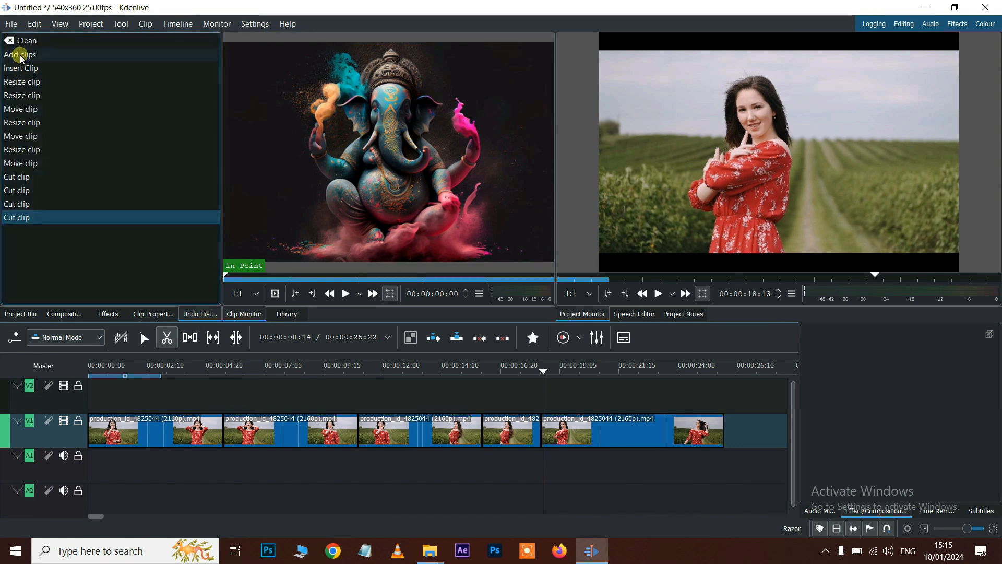
pyautogui.click(22, 122)
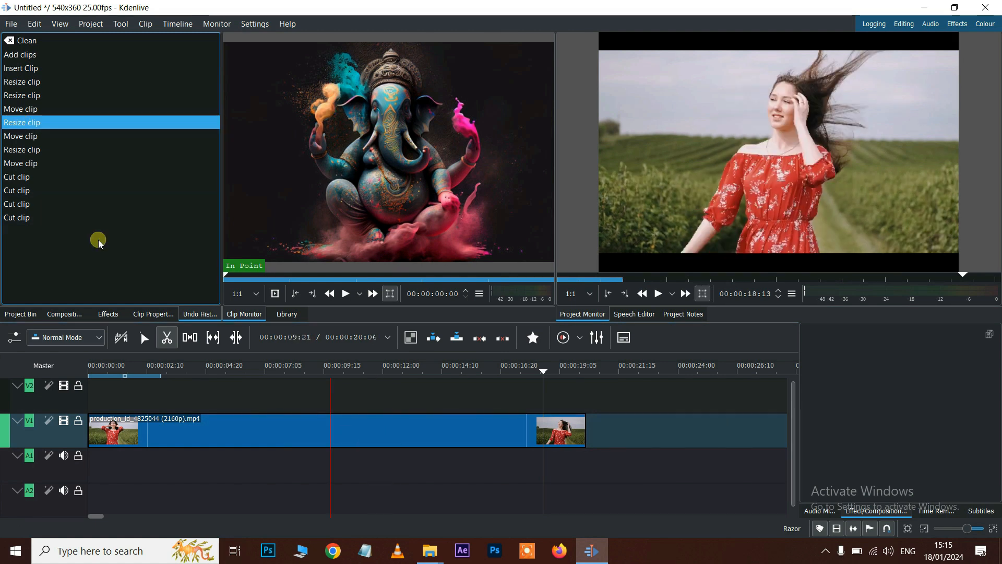
pyautogui.click(17, 218)
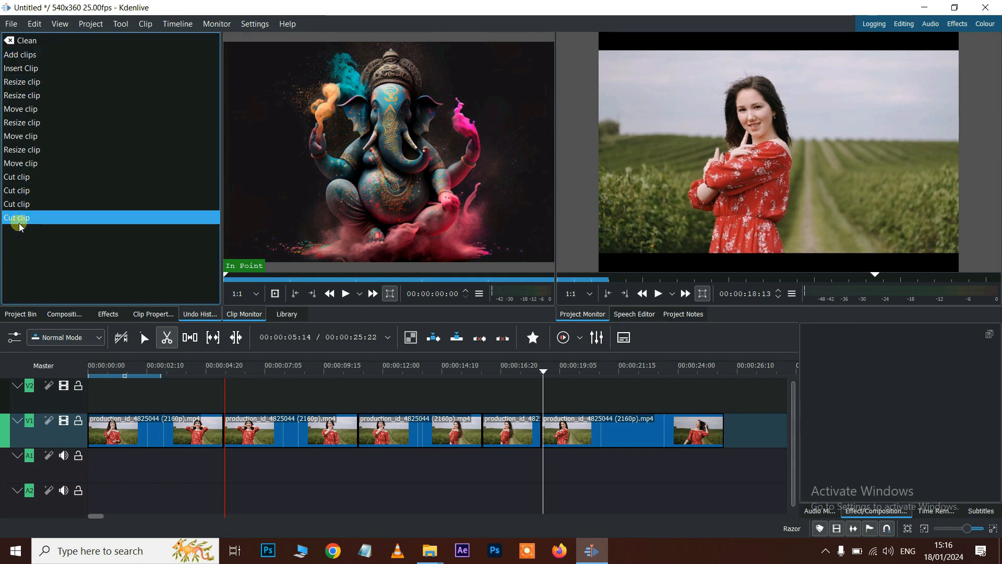
pyautogui.click(24, 82)
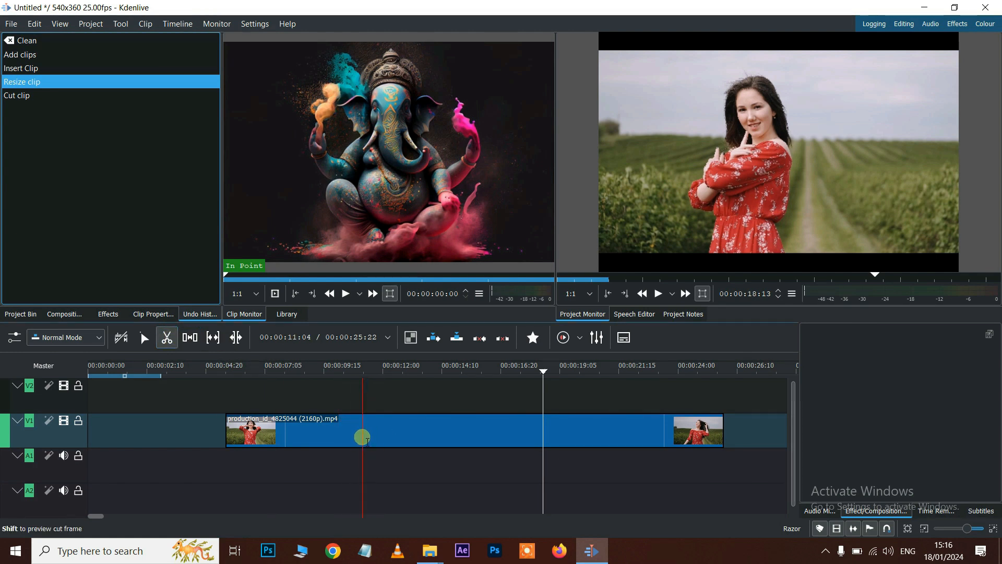
# - With the Selection tool, extend the production clip's start back to 00:00:00
pyautogui.click(146, 339)
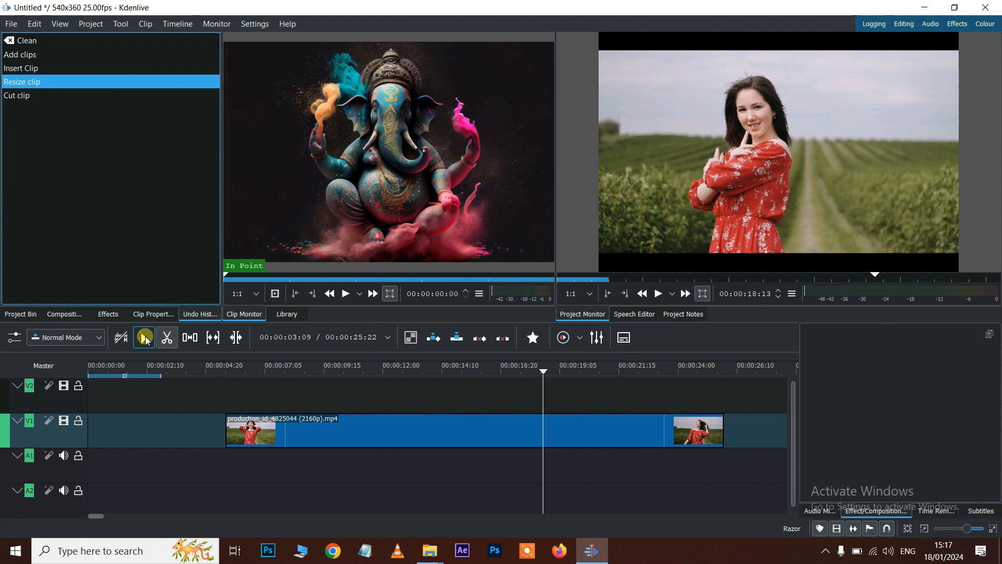
pyautogui.click(296, 436)
pyautogui.moveTo(229, 429); pyautogui.dragTo(168, 425)
pyautogui.moveTo(168, 424); pyautogui.dragTo(118, 428)
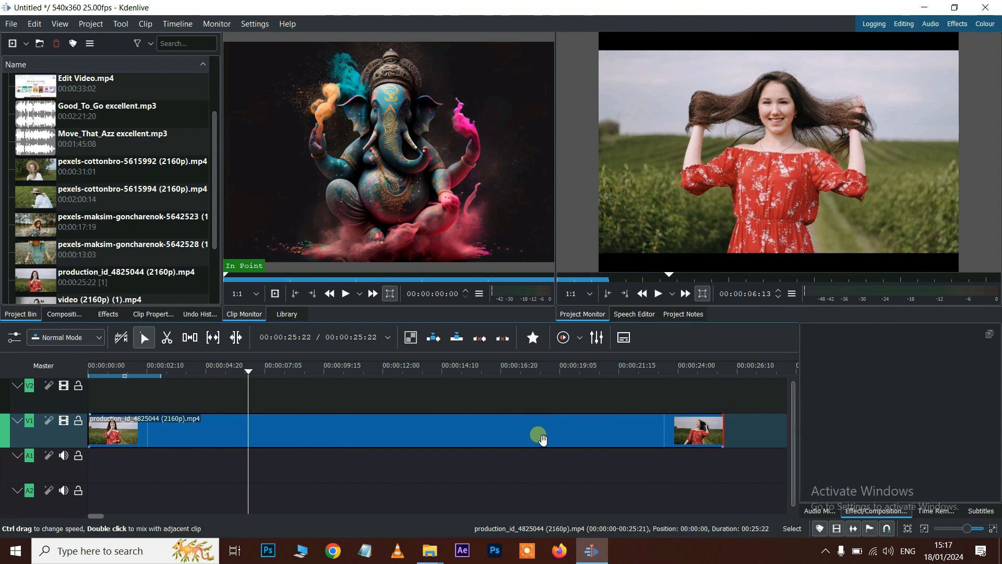
# - Add a fade-in at the start of the V1 clip and preview it from 00:00:00
pyautogui.moveTo(250, 373); pyautogui.dragTo(53, 402)
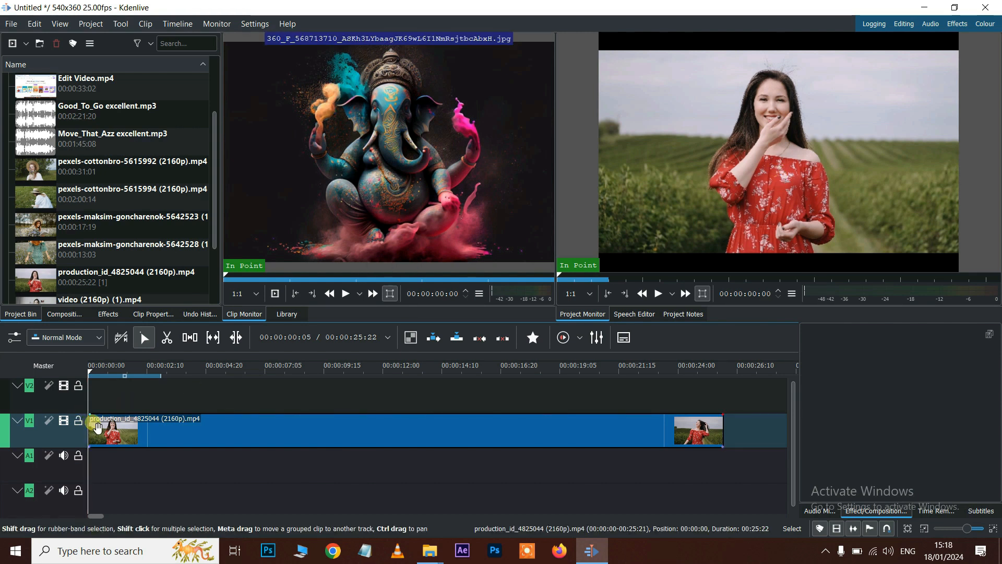
pyautogui.moveTo(91, 373); pyautogui.dragTo(149, 373)
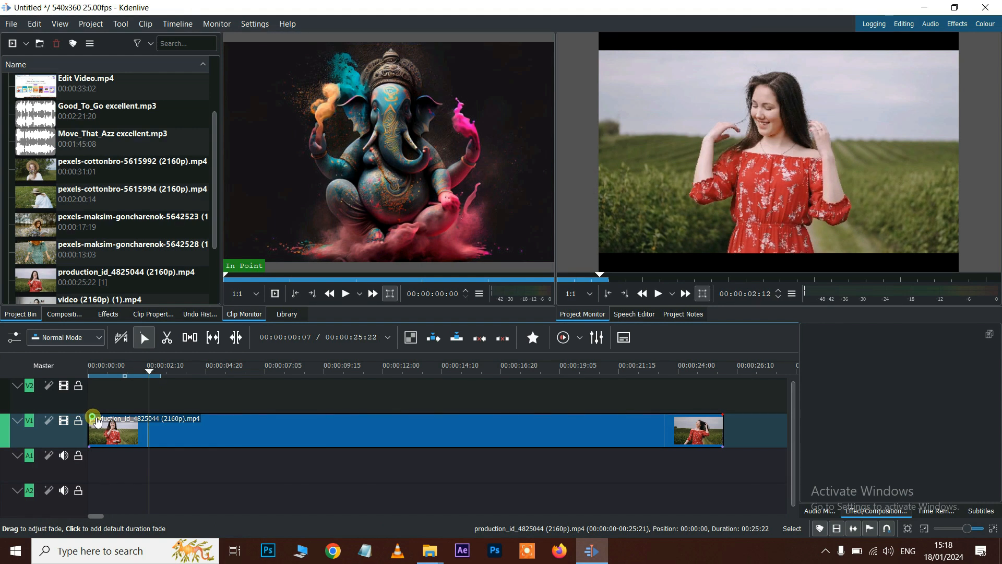
pyautogui.moveTo(97, 422); pyautogui.dragTo(133, 418)
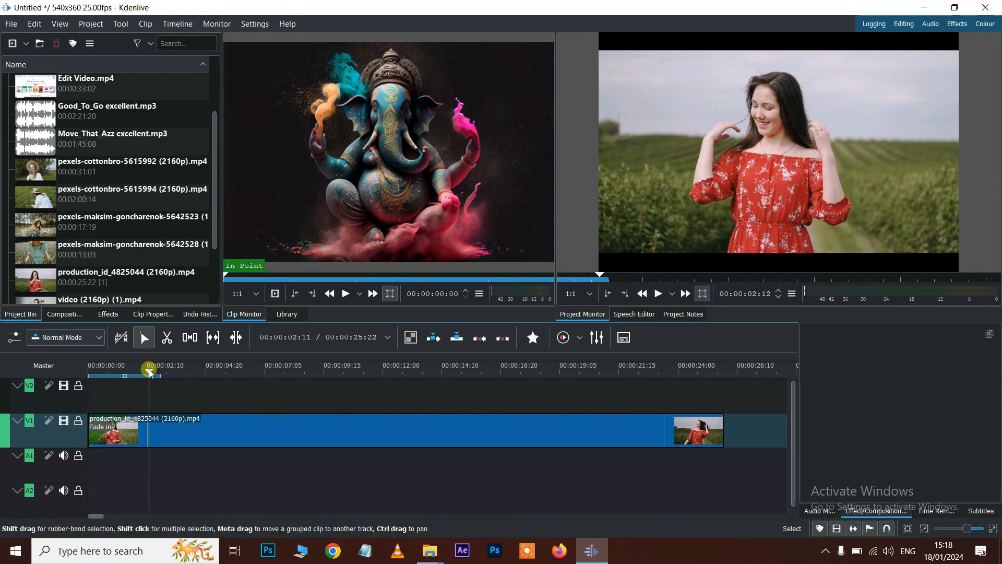
pyautogui.moveTo(144, 373); pyautogui.dragTo(90, 371)
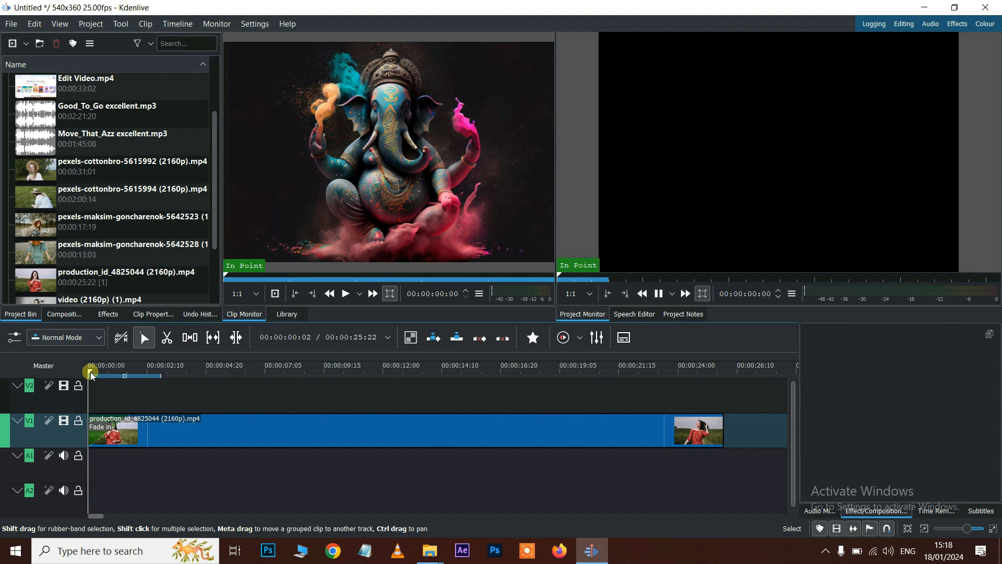
pyautogui.press('space')
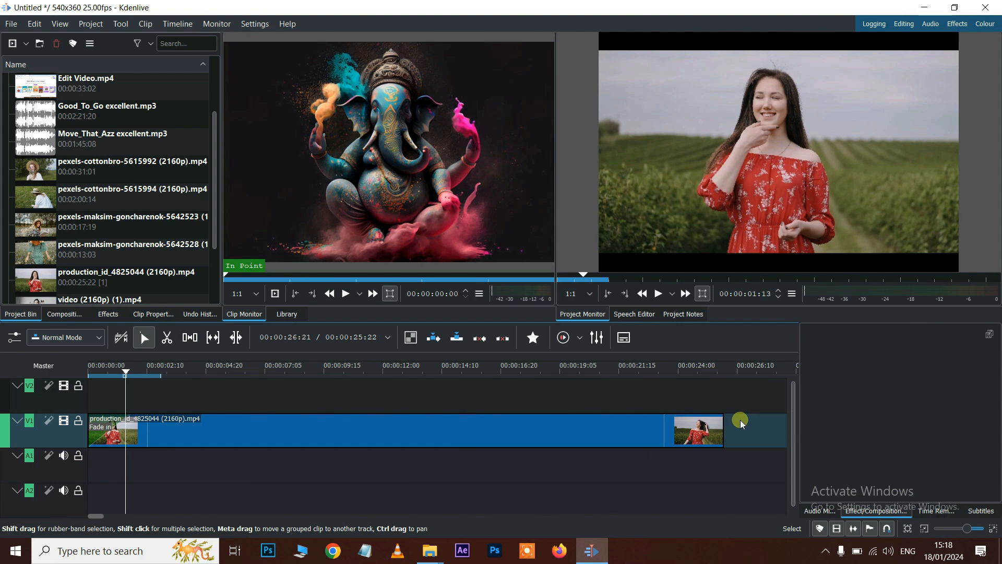
# - Add a fade-out of about three seconds at the clip's end and preview it
pyautogui.moveTo(725, 421); pyautogui.dragTo(696, 423)
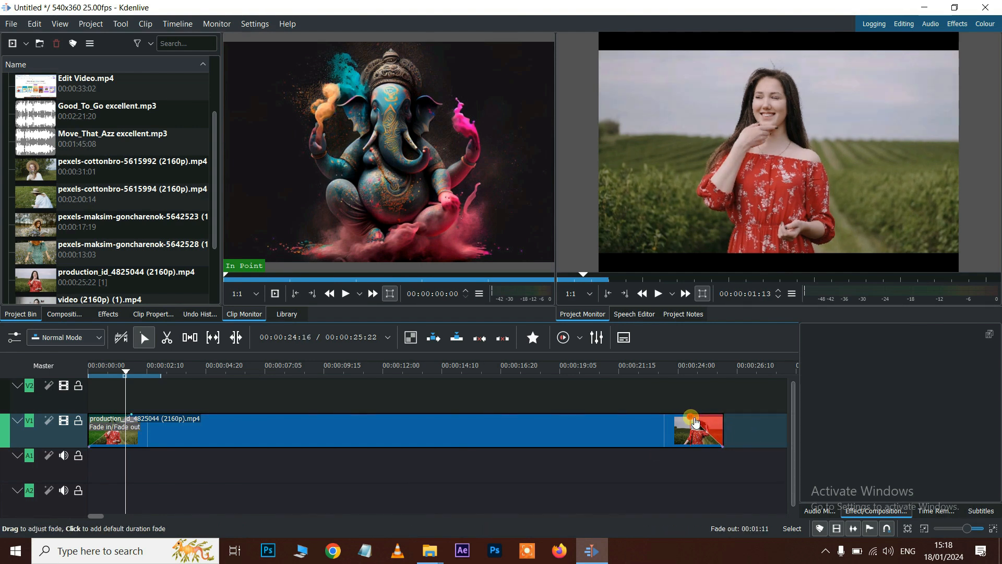
pyautogui.click(661, 369)
pyautogui.press('space')
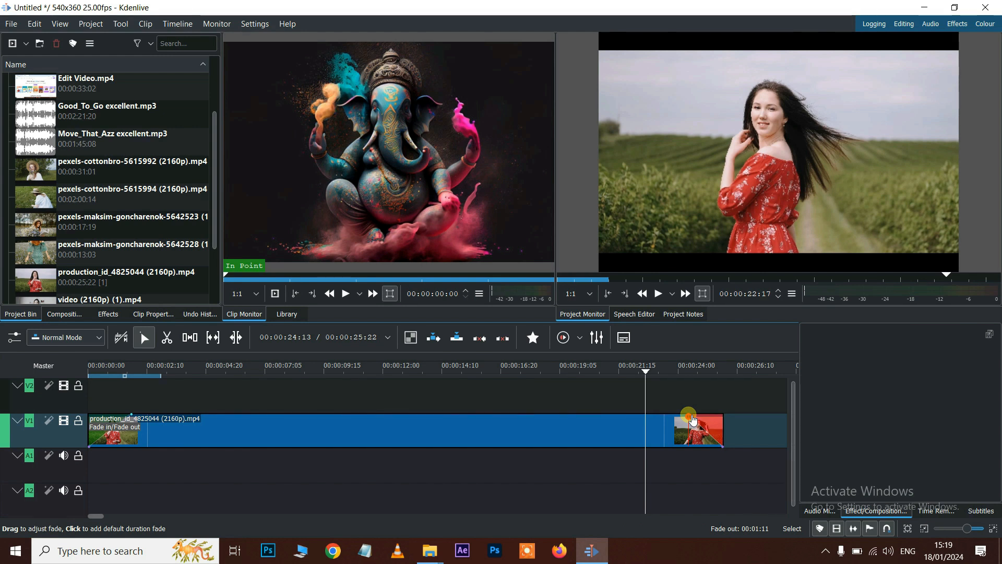
pyautogui.moveTo(692, 417); pyautogui.dragTo(651, 418)
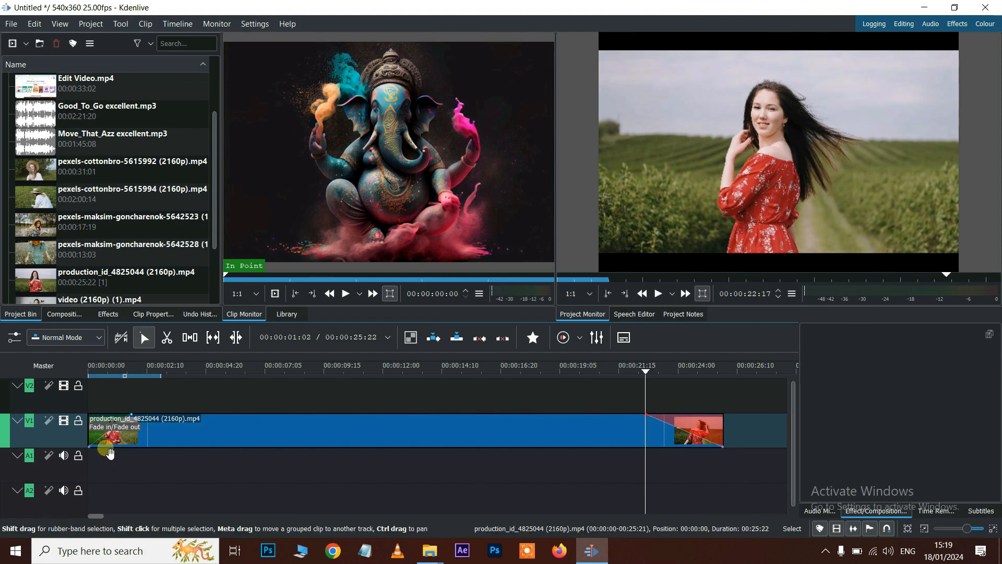
# - Lengthen the fade-in to three seconds and replay the start to check it
pyautogui.moveTo(135, 419); pyautogui.dragTo(170, 424)
pyautogui.click(105, 364)
pyautogui.click(90, 374)
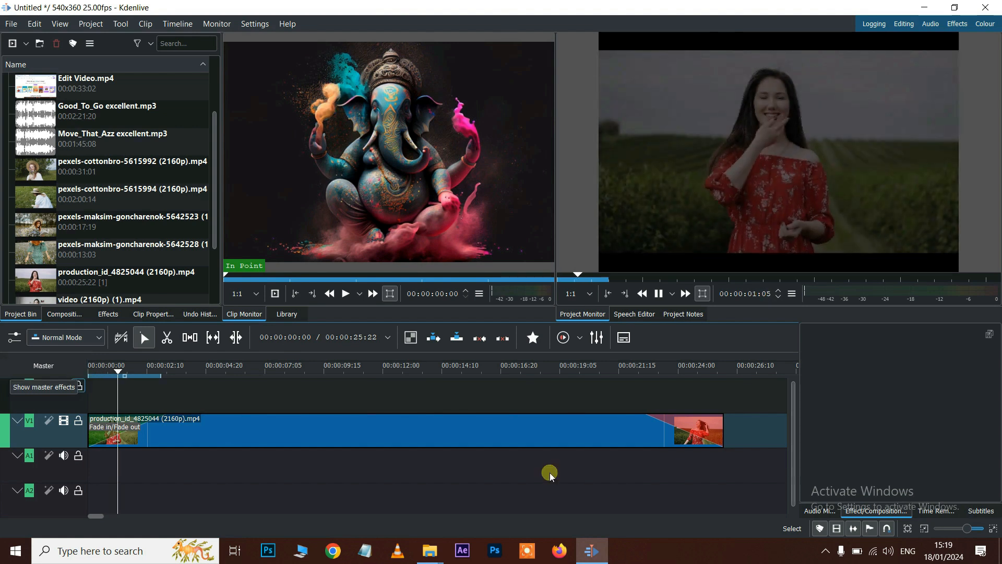
pyautogui.press('space')
# - Replay the ending, then remove the fade-out from the clip's end
pyautogui.click(644, 365)
pyautogui.press('space')
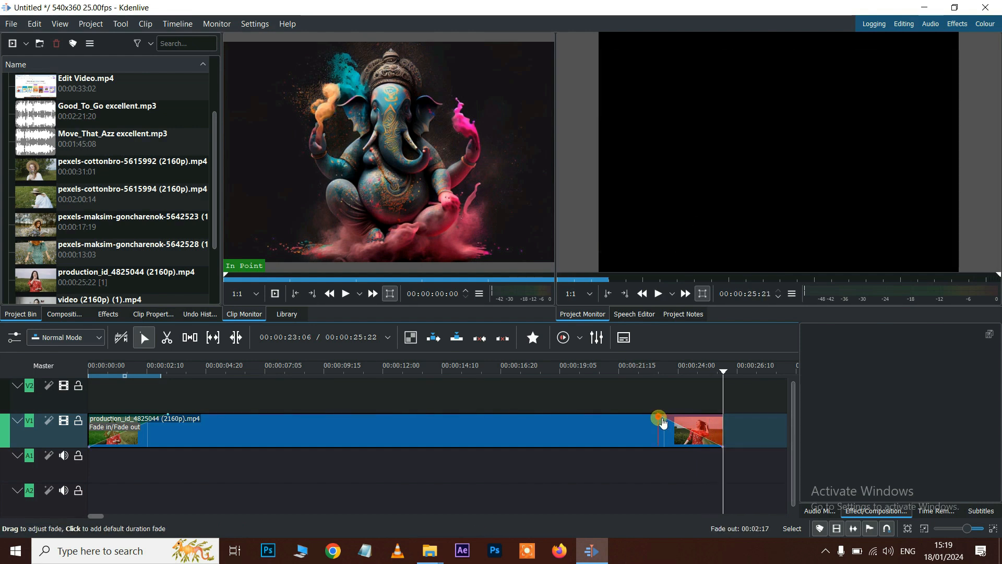
pyautogui.moveTo(663, 421); pyautogui.dragTo(735, 410)
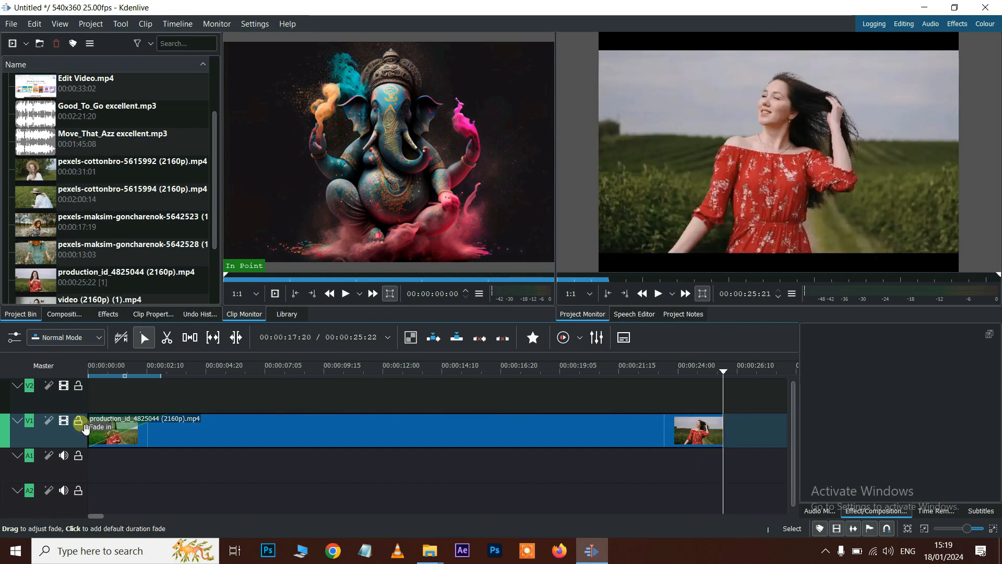
# - Remove the video's fade-in and drop Good_To_Go excellent.mp3 onto track A1
pyautogui.moveTo(167, 418); pyautogui.dragTo(60, 418)
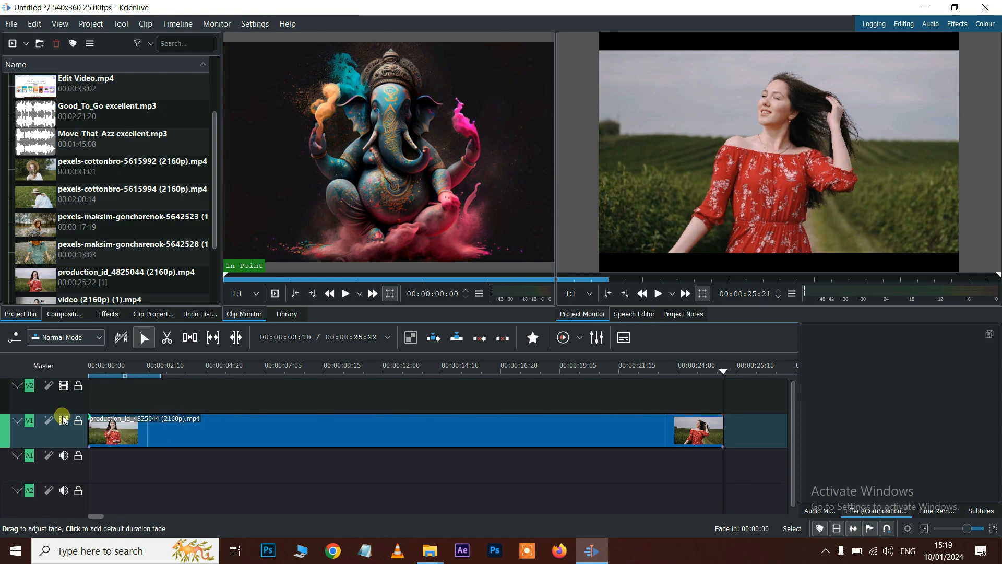
pyautogui.scroll(2, 47, 210)
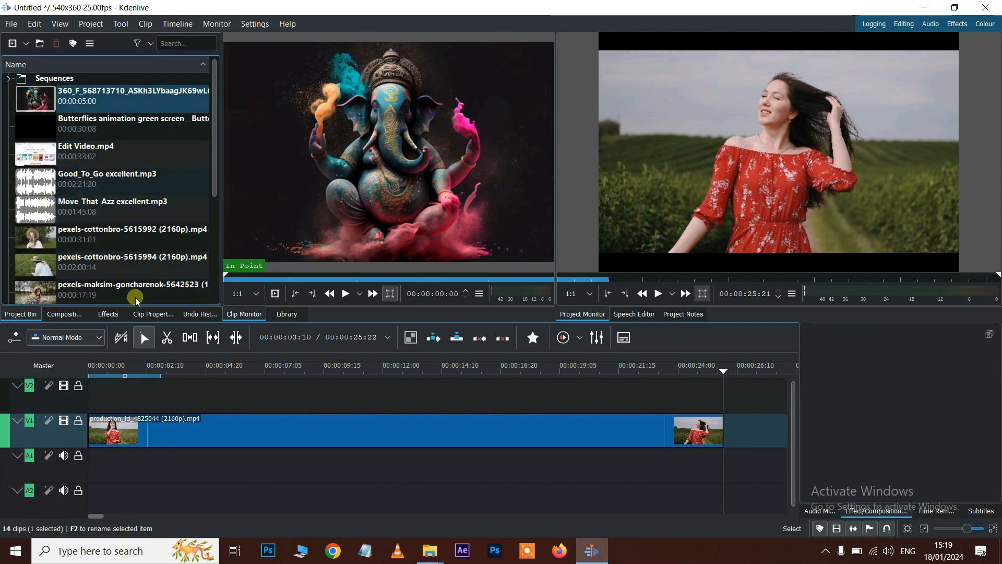
pyautogui.moveTo(78, 180); pyautogui.dragTo(658, 487)
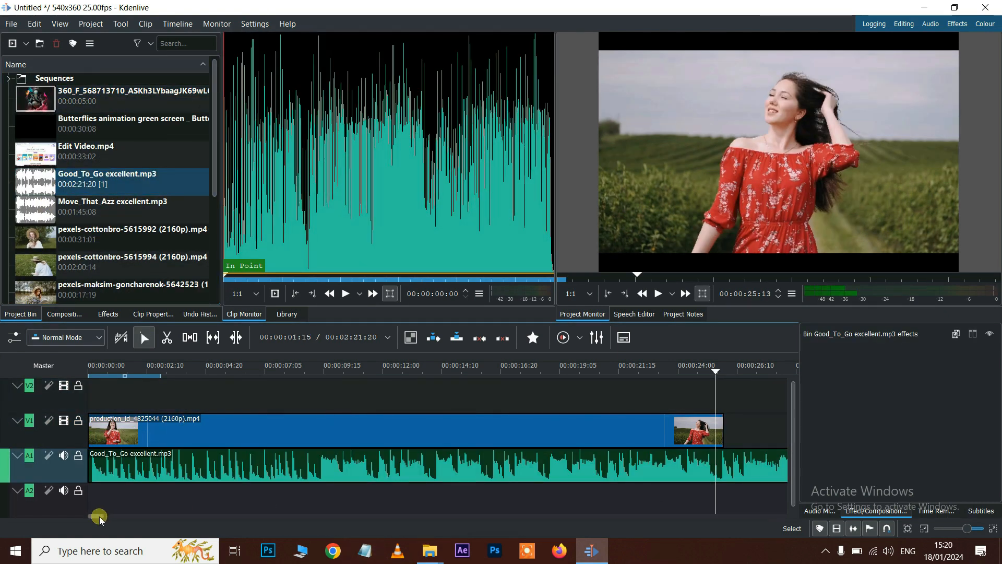
pyautogui.moveTo(100, 519)
pyautogui.mouseDown()
pyautogui.moveTo(126, 519)
pyautogui.moveTo(90, 516)
pyautogui.moveTo(101, 514)
pyautogui.mouseUp()
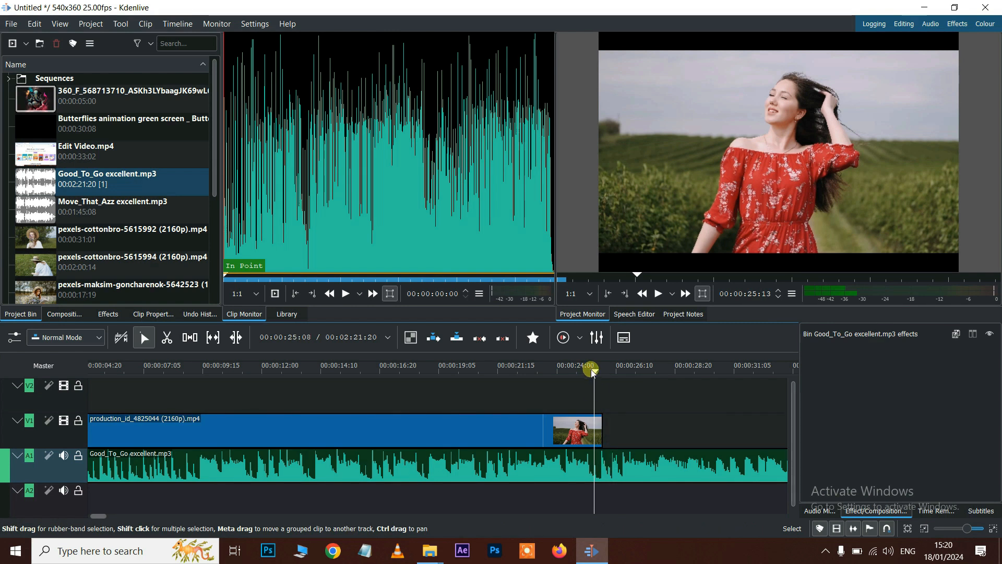
# - Razor-cut the music where the video ends and delete the leftover piece
pyautogui.click(167, 339)
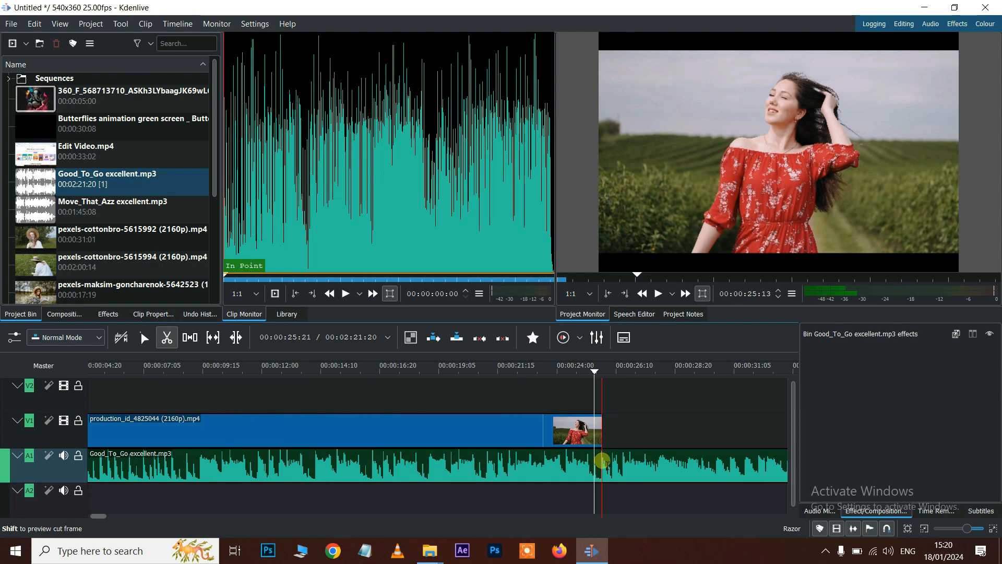
pyautogui.click(604, 463)
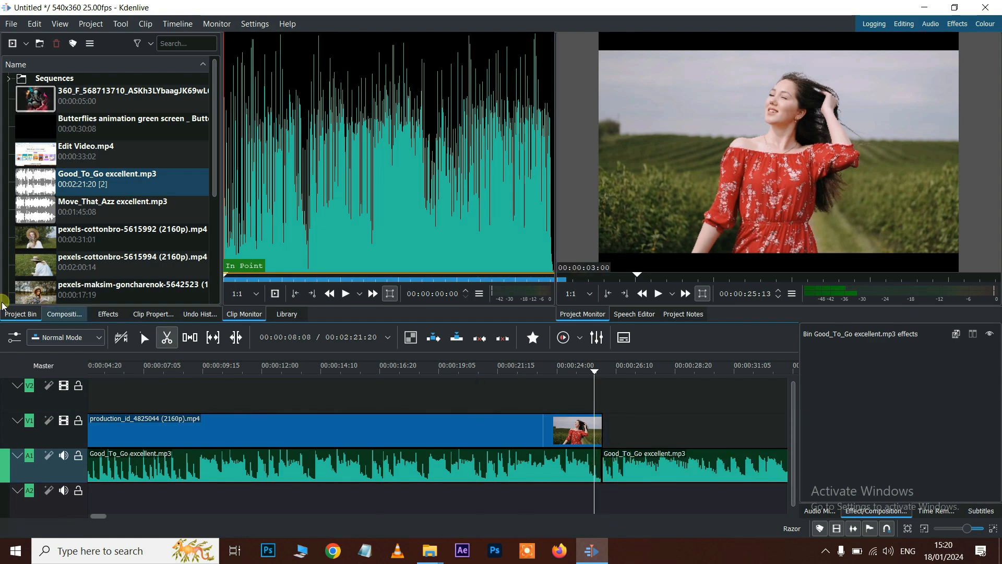
pyautogui.click(139, 337)
pyautogui.click(678, 464)
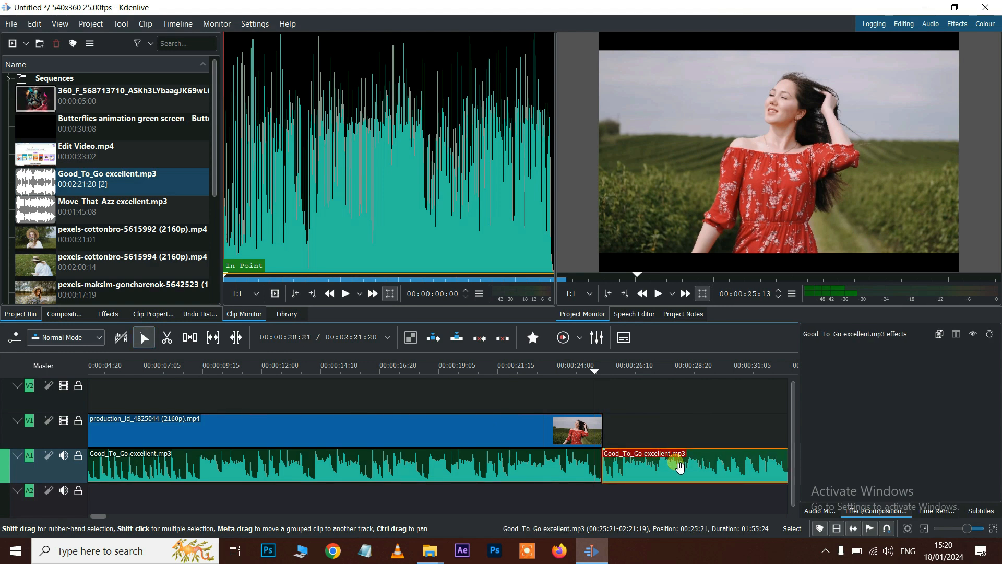
pyautogui.press('Delete')
pyautogui.press('Home')
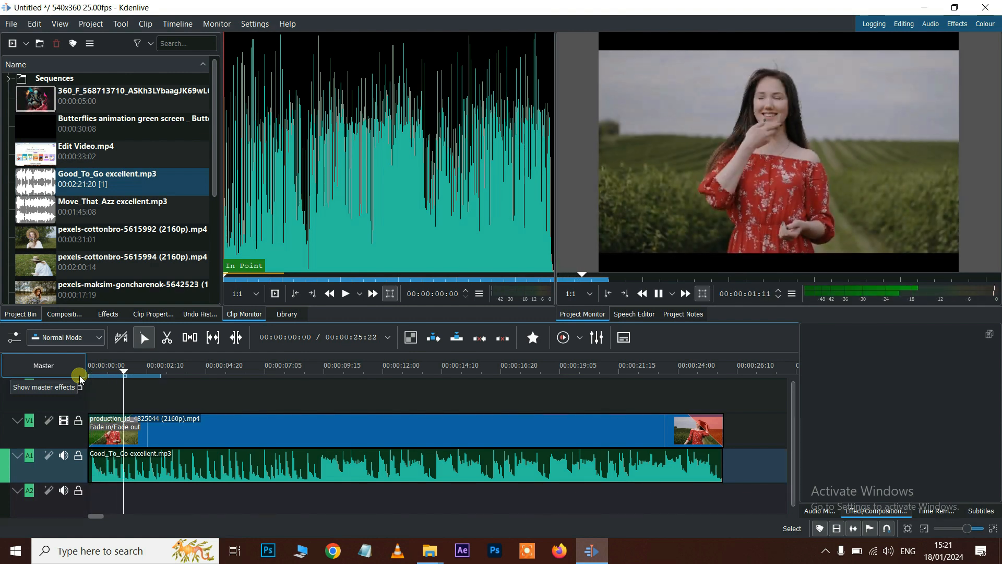
# - Give Good_To_Go excellent.mp3 on A1 a 00:00:01:13 fade-in at its start
pyautogui.press('space')
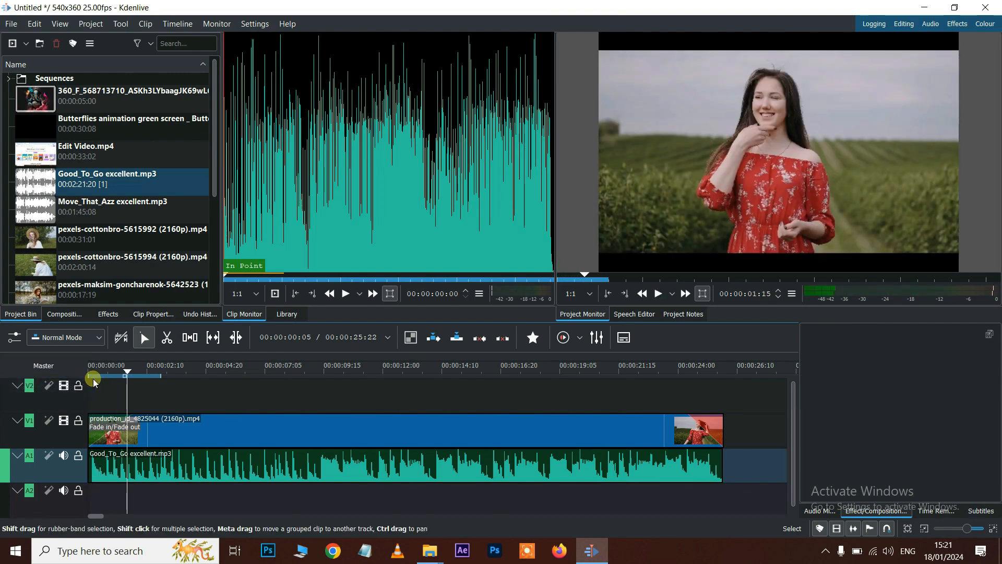
pyautogui.click(110, 472)
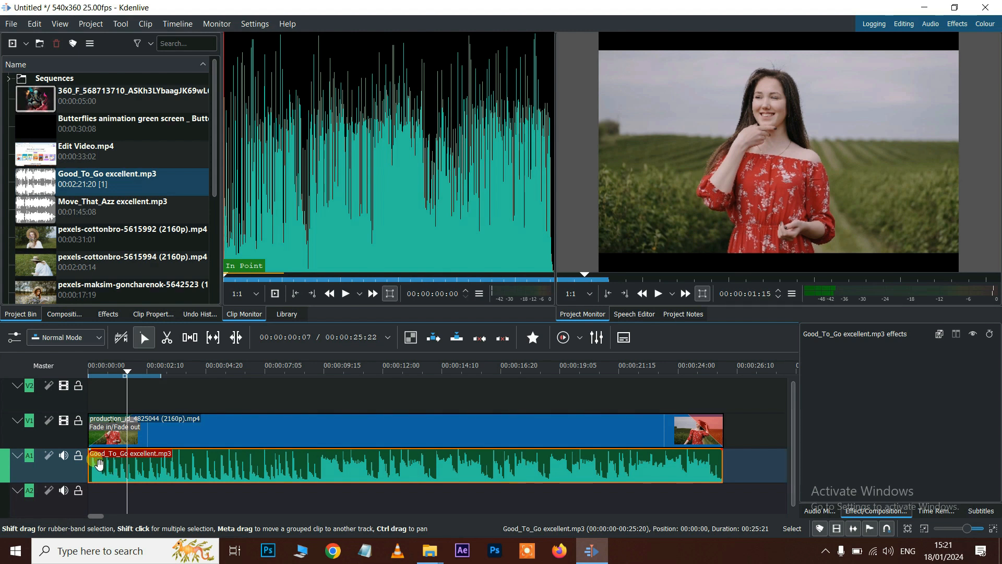
pyautogui.moveTo(96, 458); pyautogui.dragTo(130, 459)
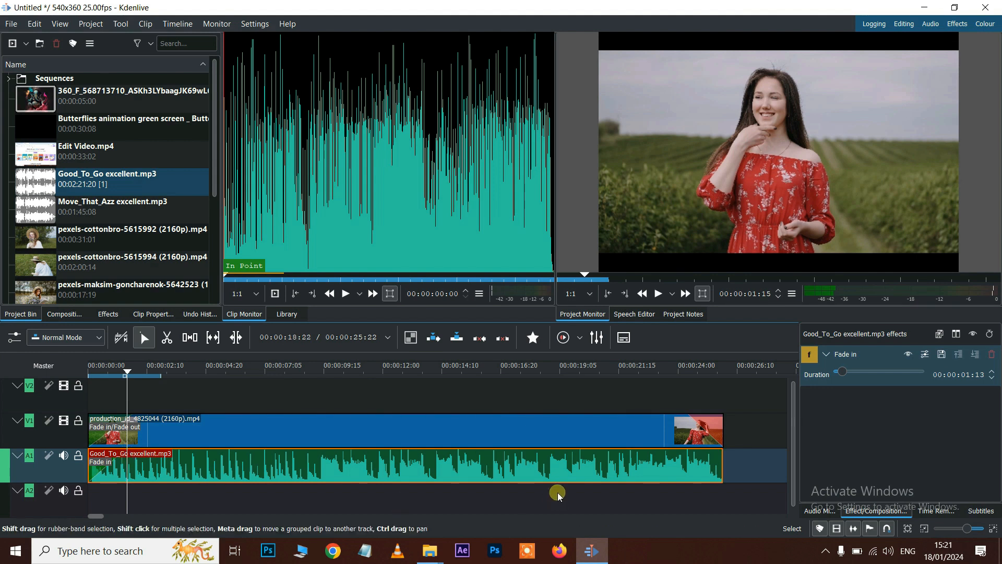
pyautogui.click(142, 396)
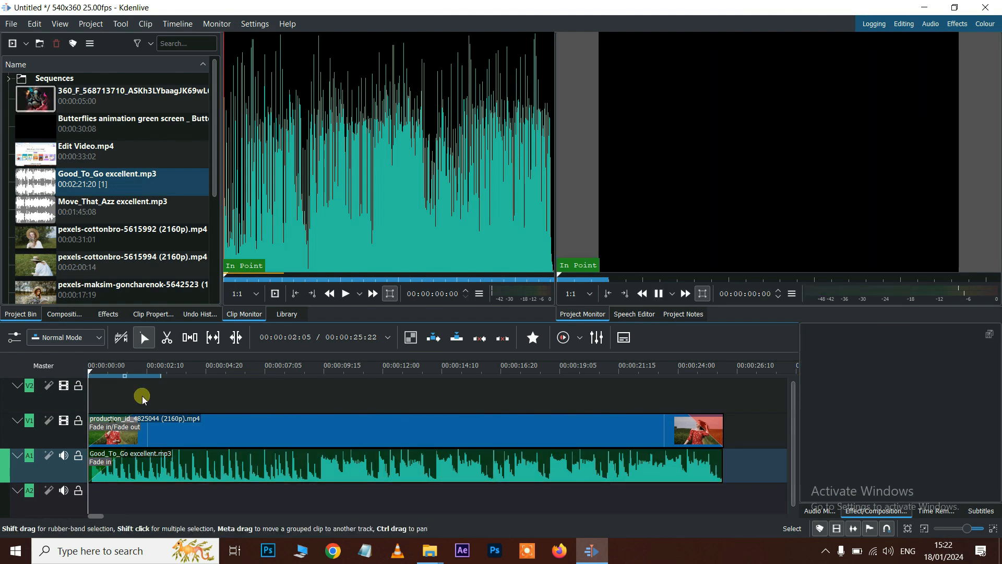
pyautogui.press('space')
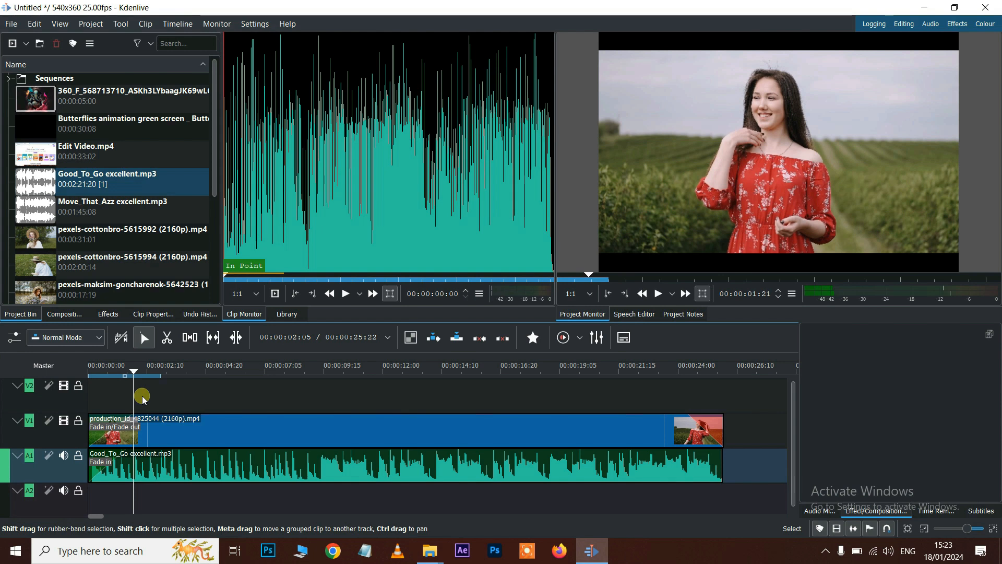
# - Add a 00:00:01:10 fade-out at the music's end and preview it
pyautogui.moveTo(131, 368); pyautogui.dragTo(662, 402)
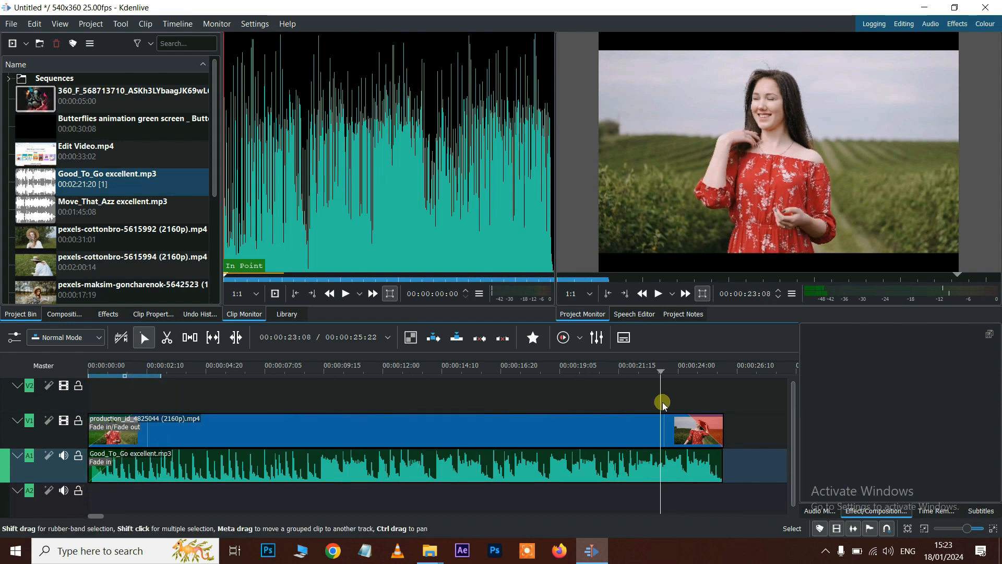
pyautogui.click(721, 458)
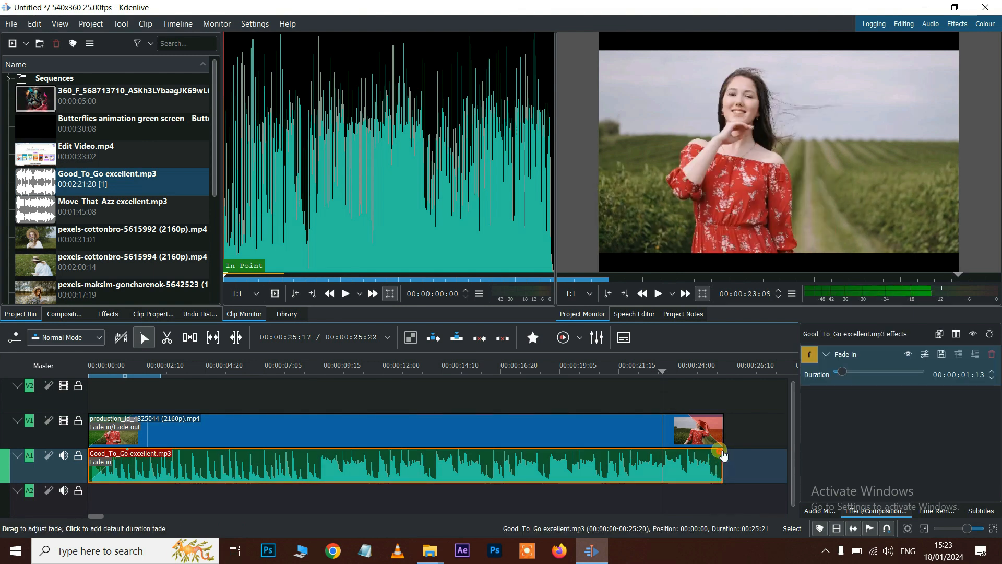
pyautogui.moveTo(722, 455); pyautogui.dragTo(697, 451)
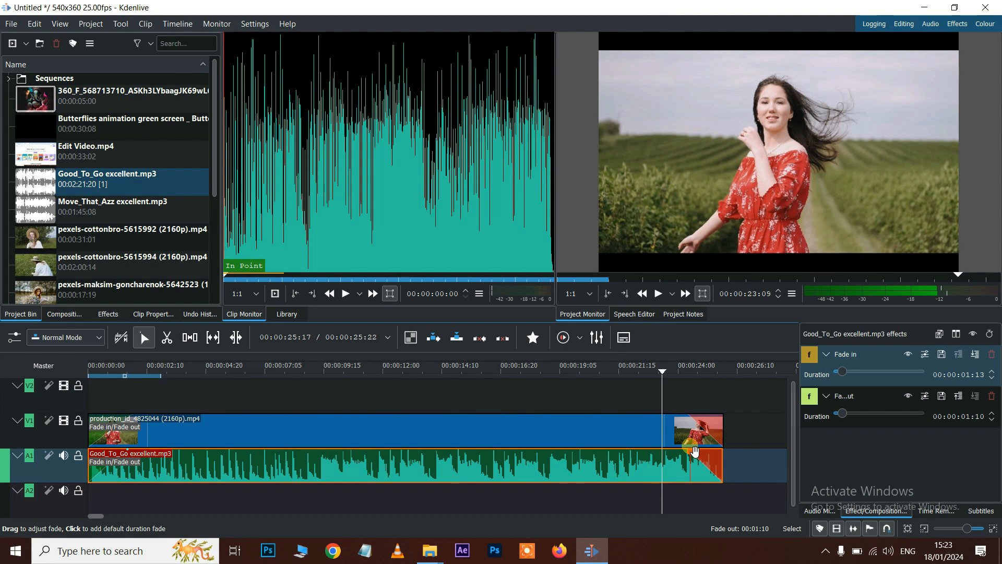
pyautogui.click(678, 369)
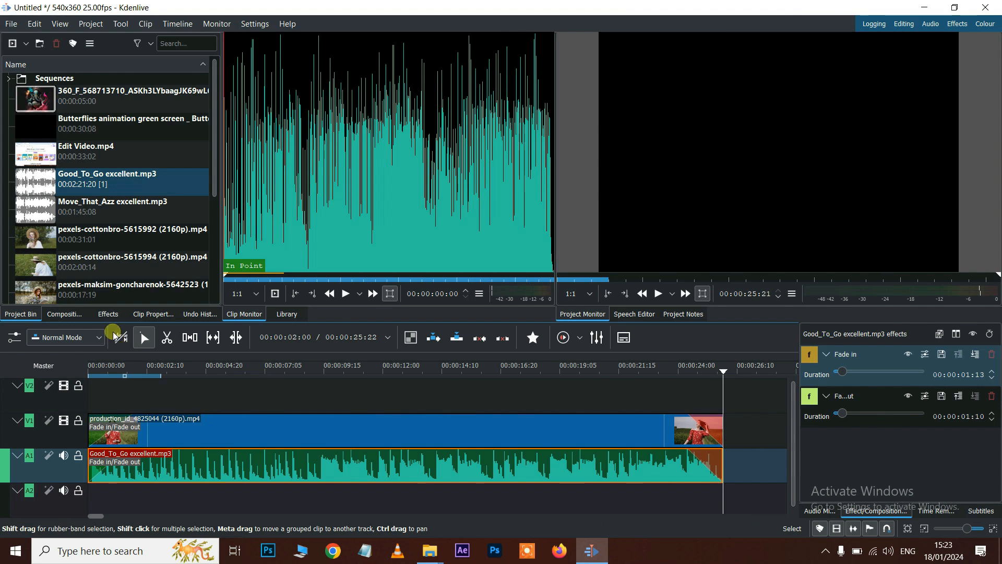
pyautogui.click(106, 314)
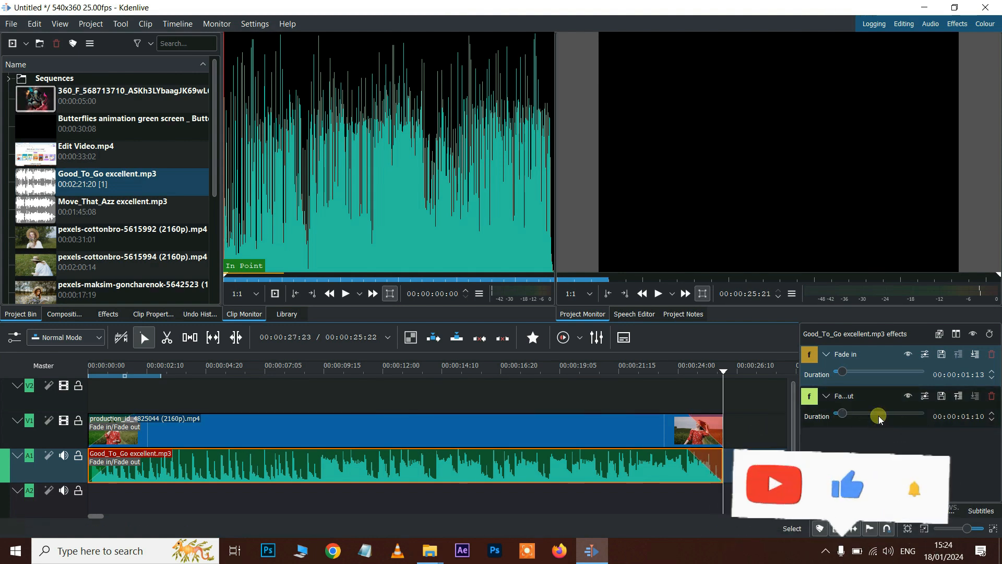
# - Extend the production_id_4825044 clip's fade-out further left on V1
pyautogui.moveTo(702, 424); pyautogui.dragTo(677, 420)
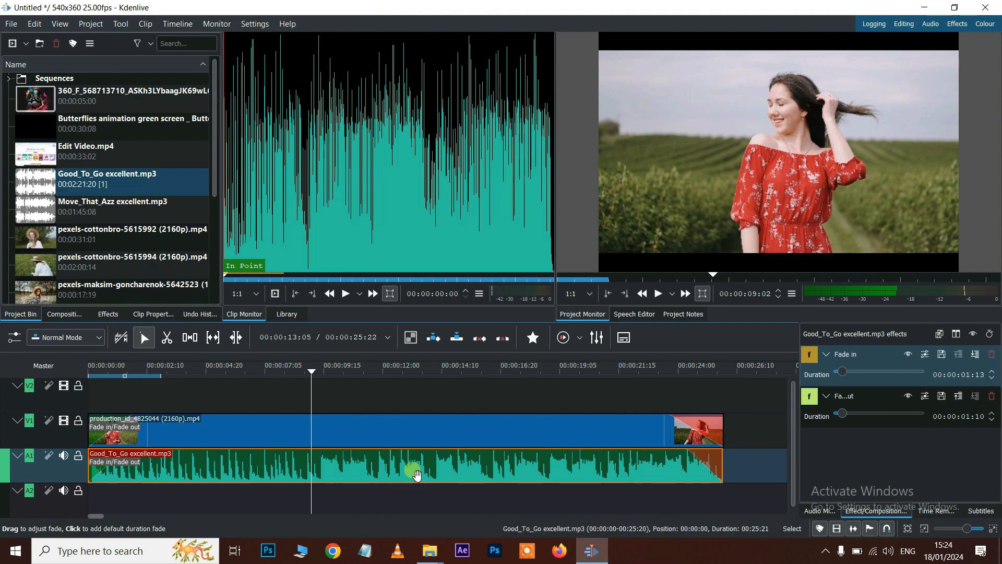
# - Filter effects to audio, search 'gain', and apply Gain to the Good_To_Go excellent.mp3 clip
pyautogui.click(108, 314)
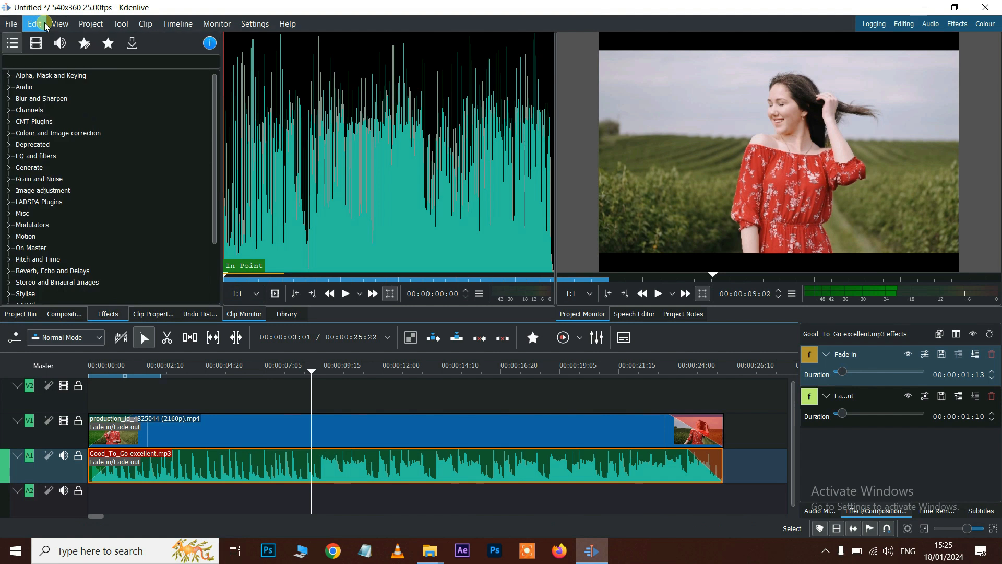
pyautogui.click(60, 46)
pyautogui.click(52, 59)
pyautogui.write('gain')
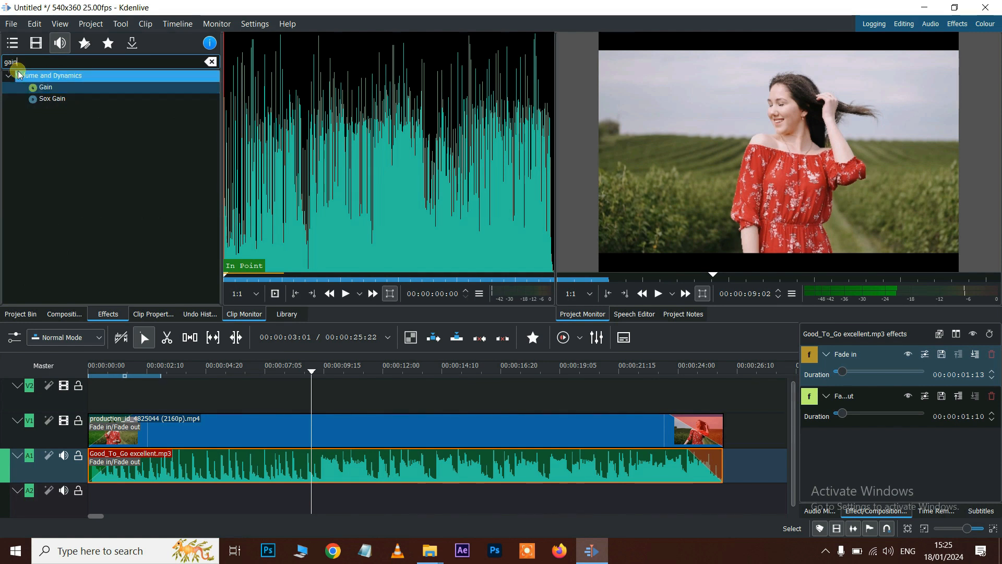
pyautogui.click(42, 89)
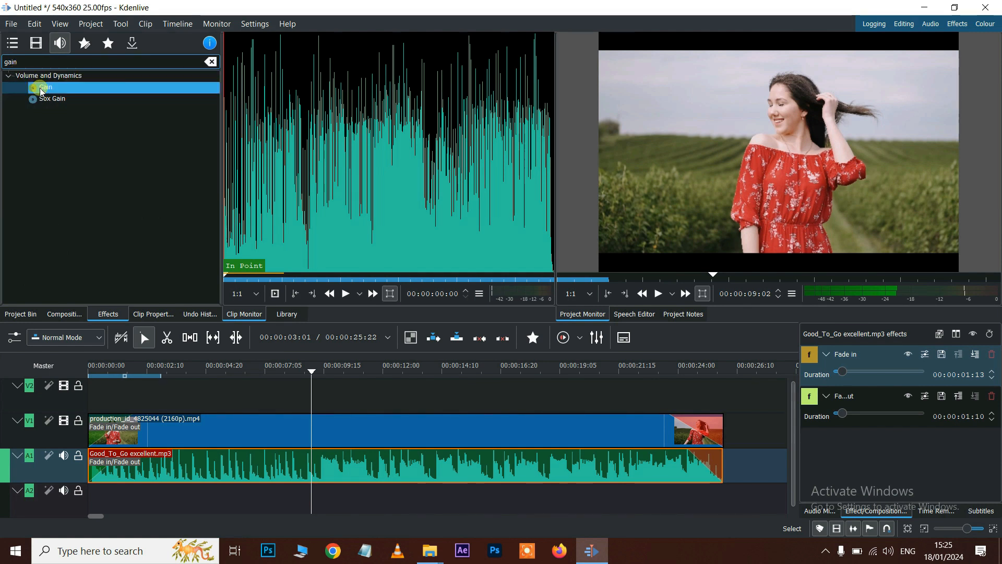
pyautogui.moveTo(42, 92)
pyautogui.mouseDown()
pyautogui.moveTo(63, 117)
pyautogui.moveTo(169, 402)
pyautogui.moveTo(183, 476)
pyautogui.moveTo(185, 462)
pyautogui.mouseUp()
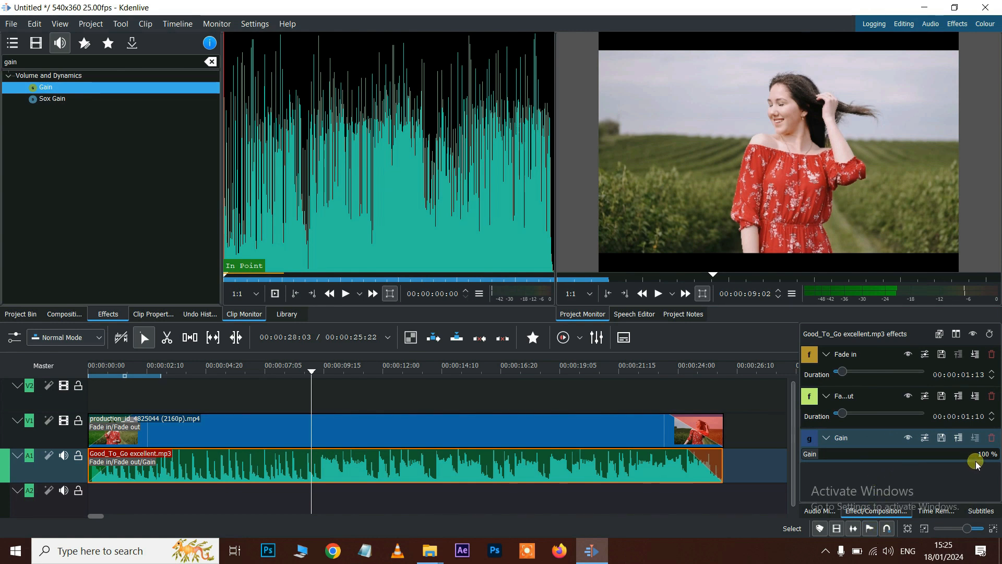
# - Lower the gain to 30% and preview it, then boost it to 331% and preview
pyautogui.click(818, 458)
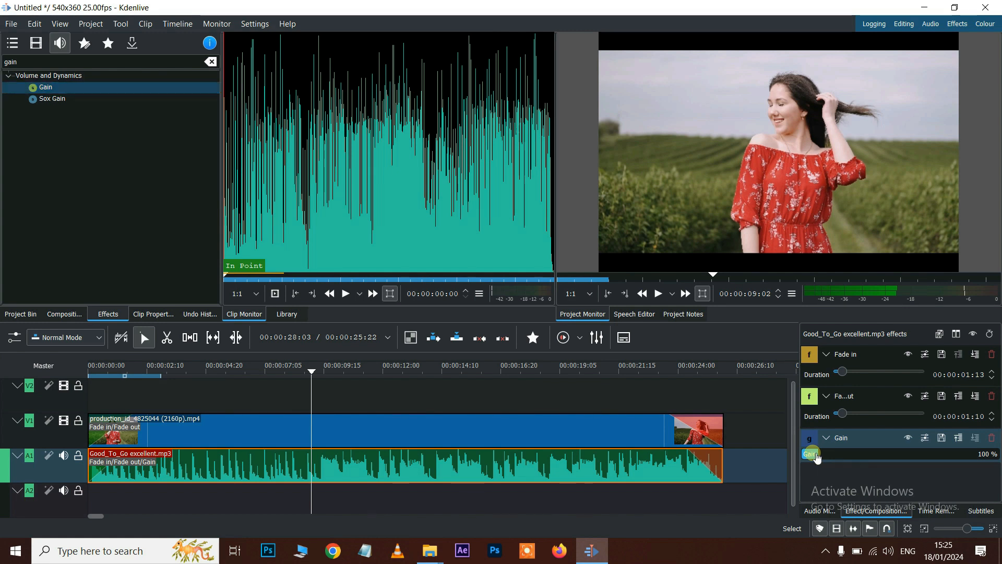
pyautogui.moveTo(815, 456); pyautogui.dragTo(811, 456)
pyautogui.click(164, 368)
pyautogui.press('space')
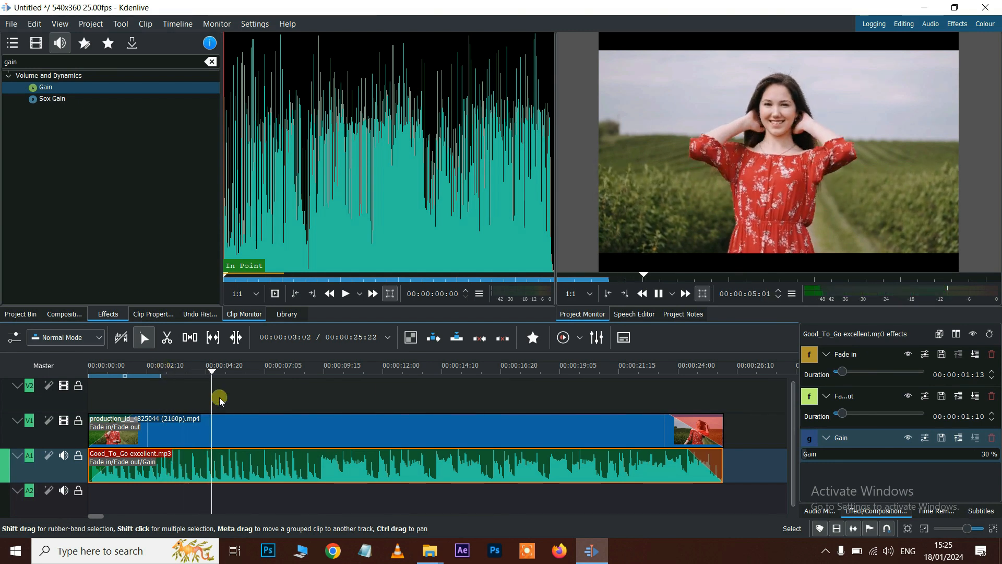
pyautogui.press('space')
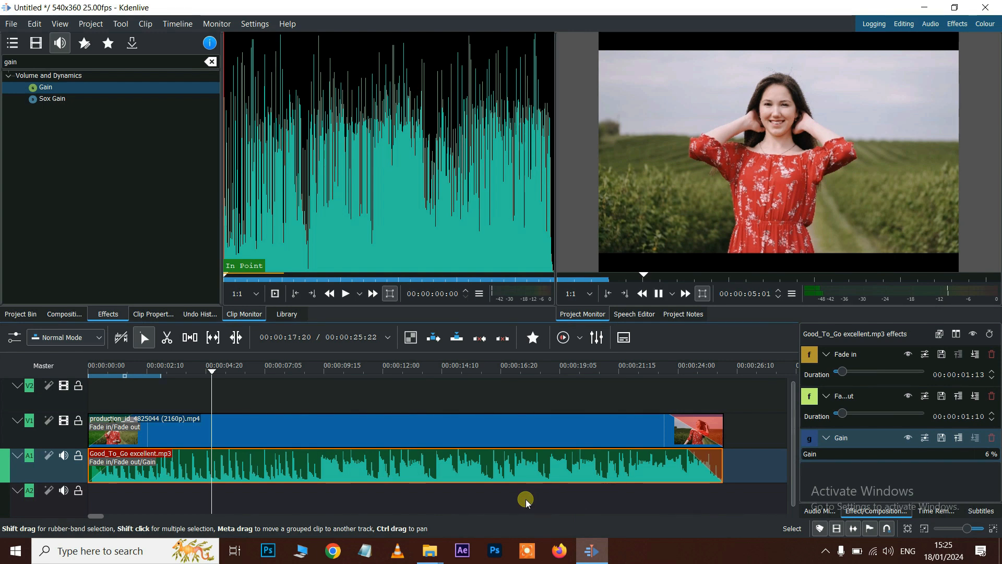
pyautogui.press('space')
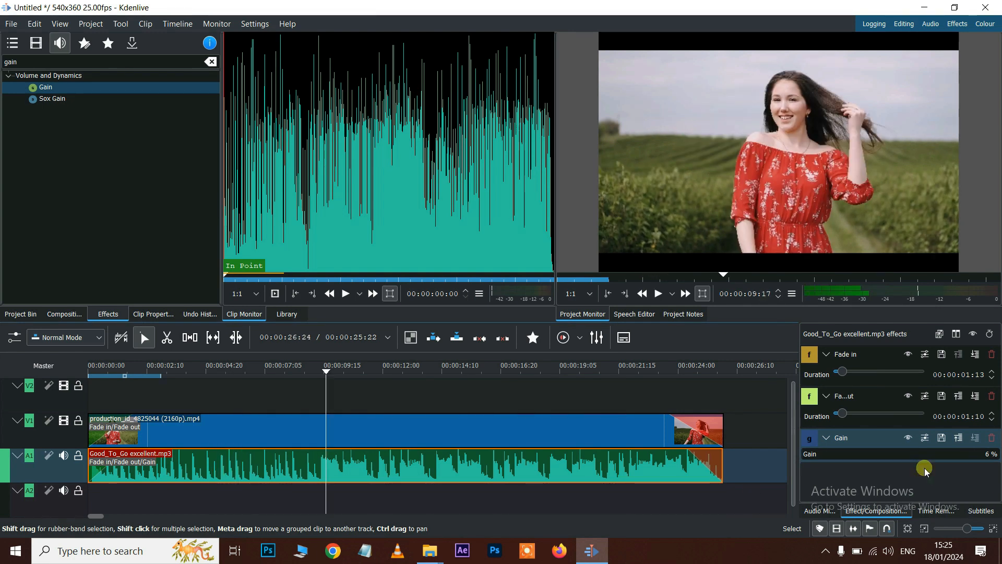
pyautogui.moveTo(805, 454); pyautogui.dragTo(862, 457)
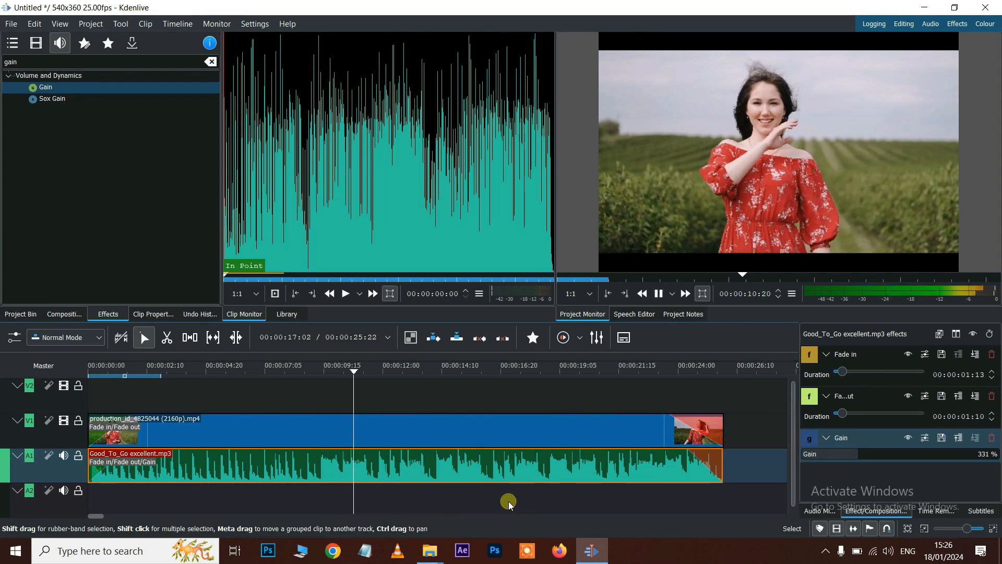
pyautogui.press('space')
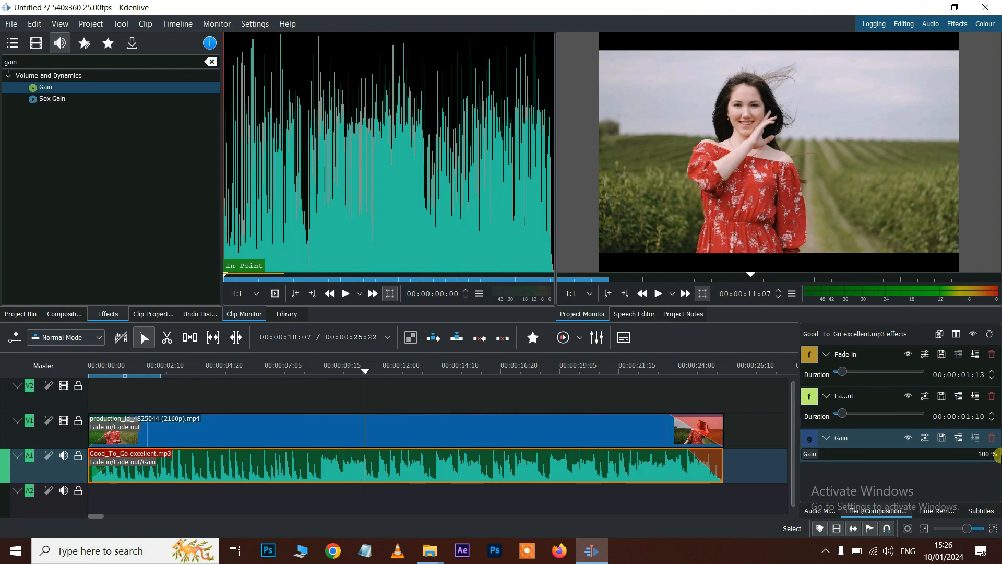
# - In normal editing mode, place the 360_F elephant image on V2 at about seven seconds
pyautogui.click(21, 314)
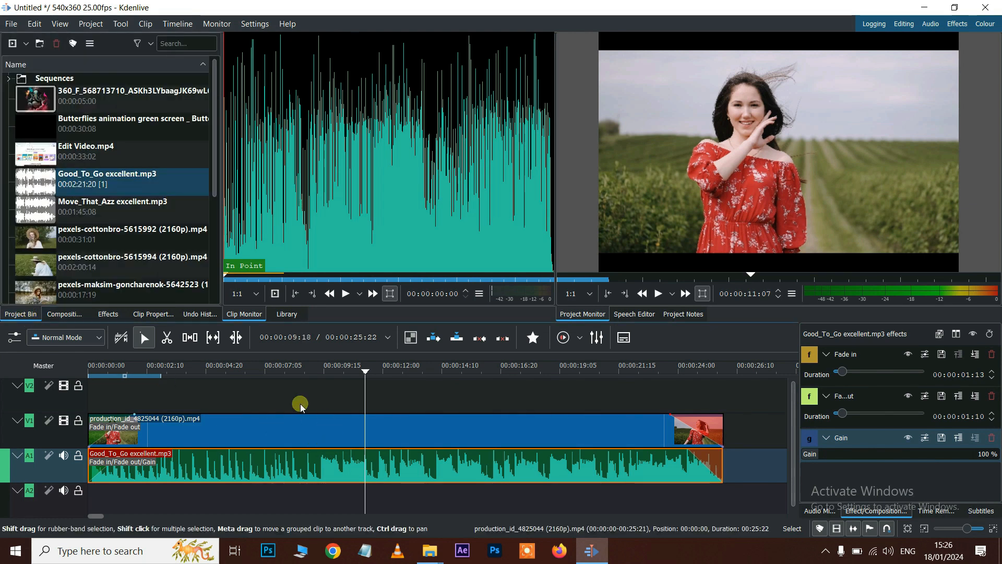
pyautogui.click(269, 397)
pyautogui.click(123, 96)
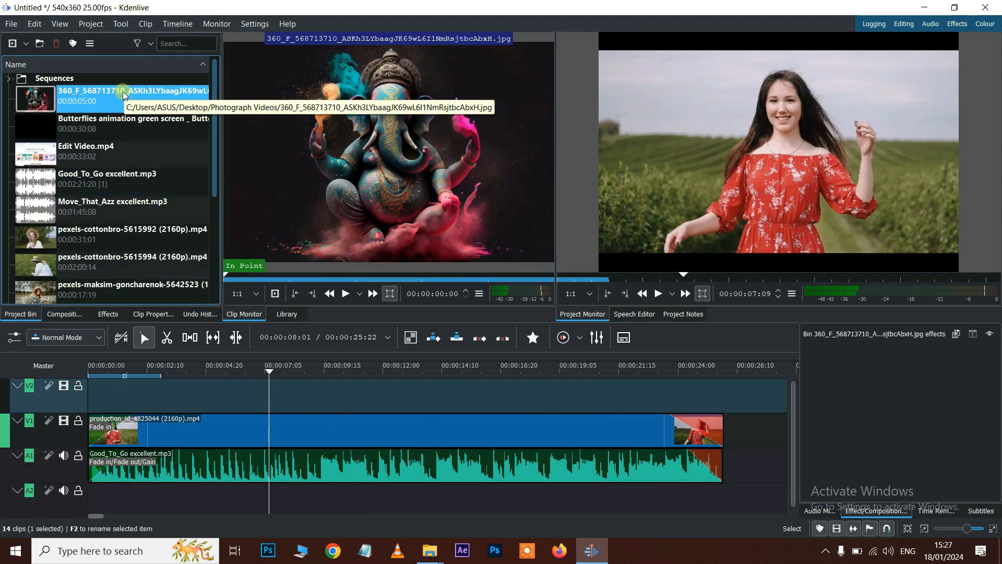
pyautogui.click(73, 339)
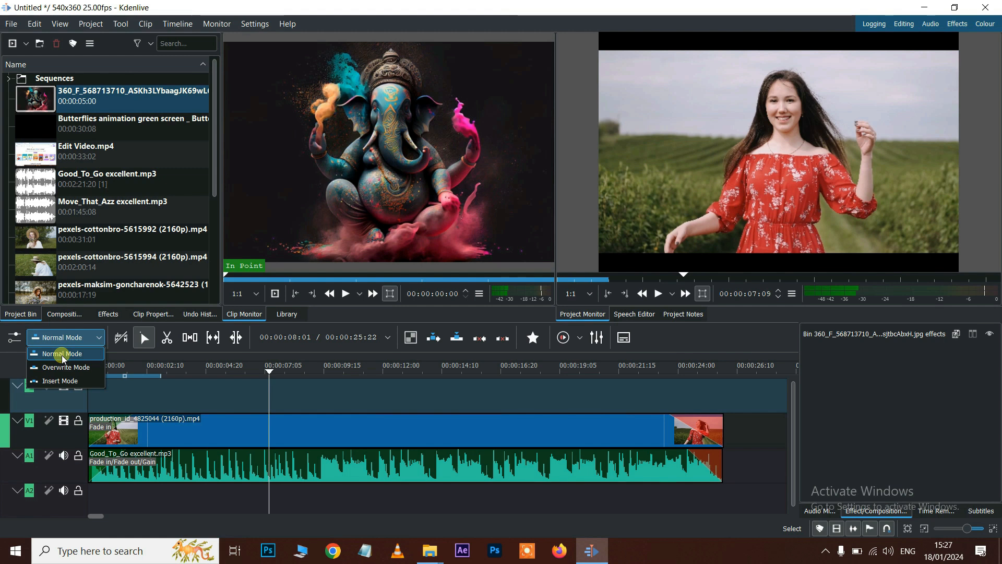
pyautogui.click(62, 355)
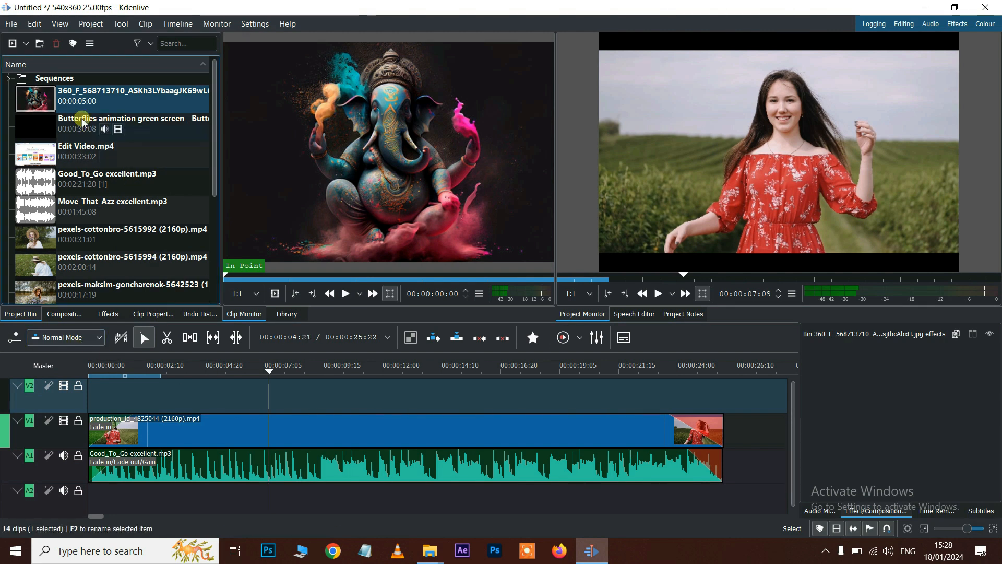
pyautogui.moveTo(37, 96); pyautogui.dragTo(261, 384)
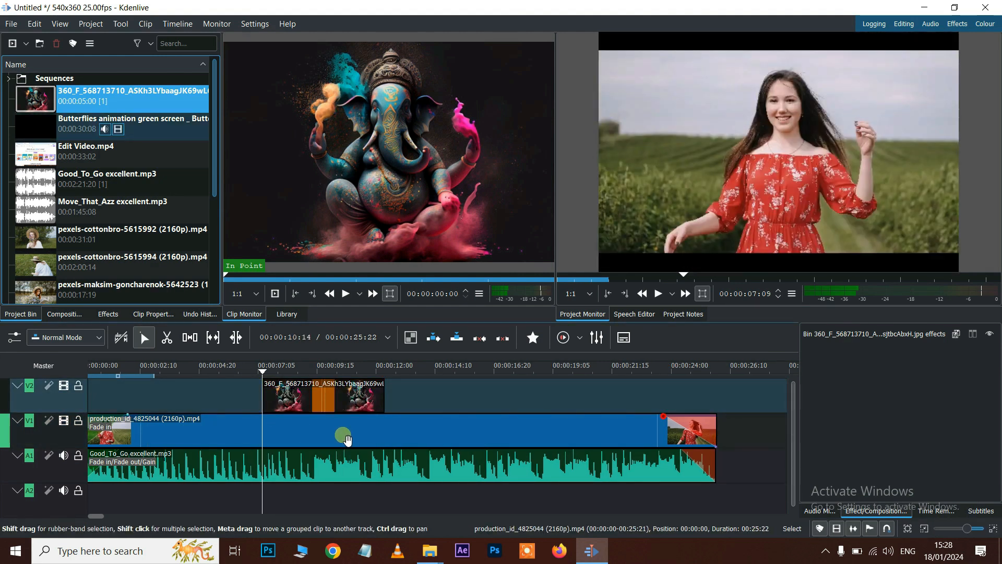
# - Try Overwrite Mode by dropping the image onto V1, preview it, then undo the overwrite
pyautogui.click(64, 337)
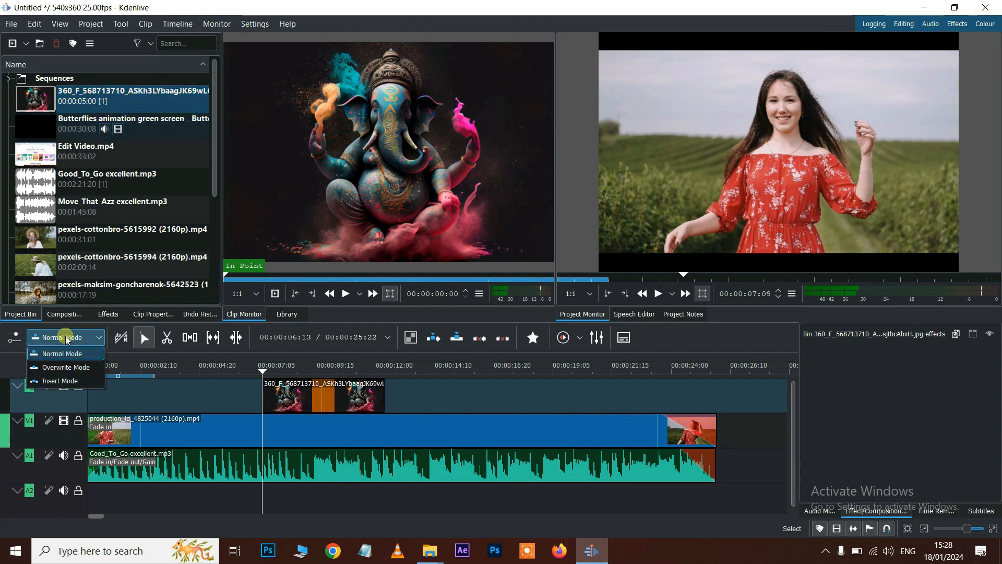
pyautogui.click(60, 367)
pyautogui.moveTo(330, 395); pyautogui.dragTo(331, 434)
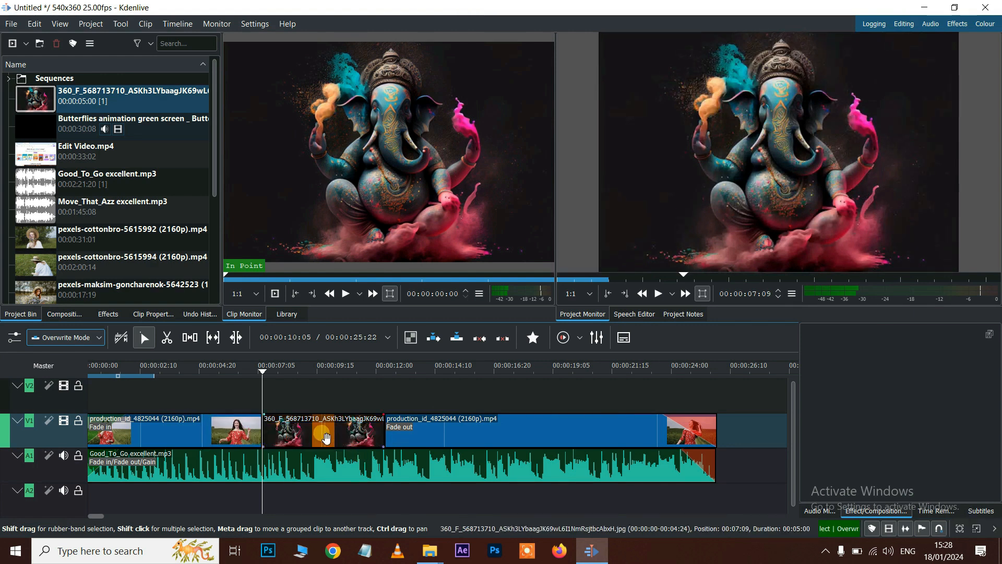
pyautogui.click(239, 364)
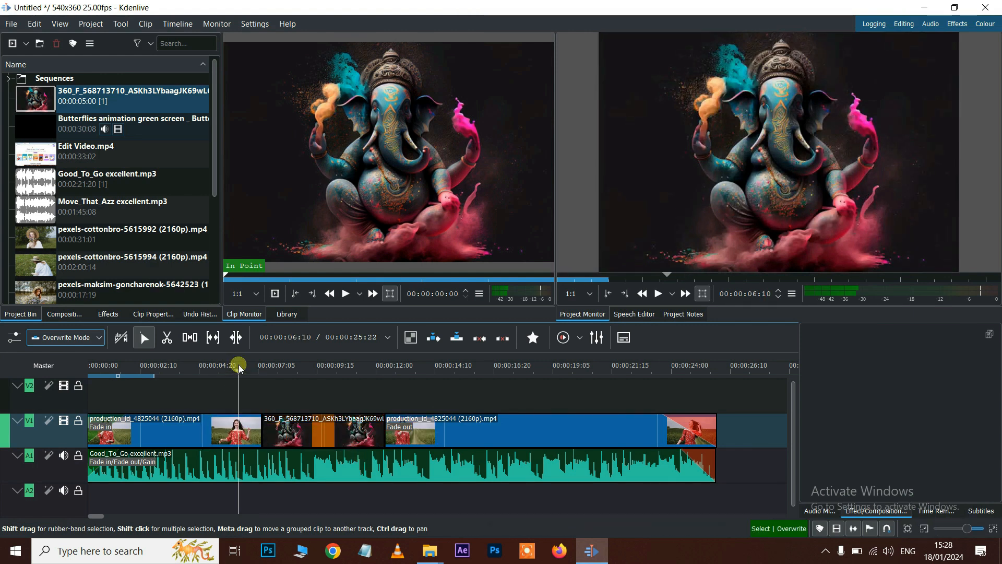
pyautogui.press('space')
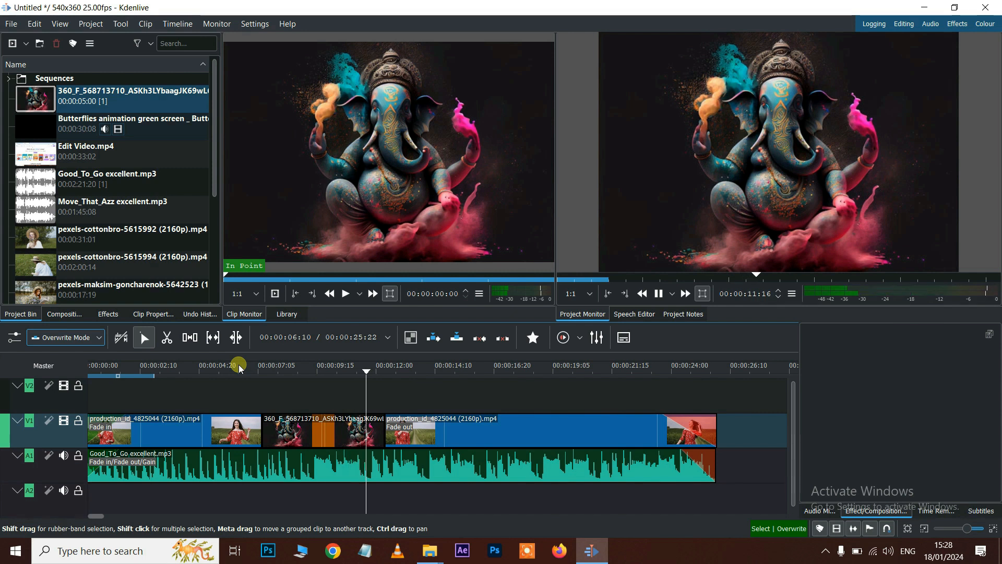
pyautogui.press('space')
pyautogui.hotkey('ctrl', 'z')
pyautogui.click(64, 338)
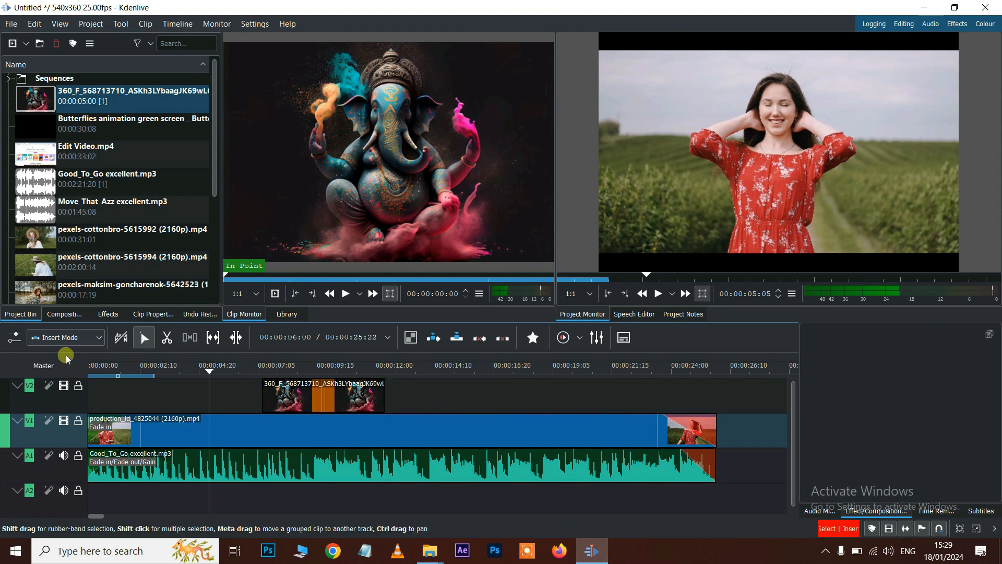
# - Move the Ganesha image onto V1, then delete it there to close the gap
pyautogui.moveTo(339, 403); pyautogui.dragTo(338, 434)
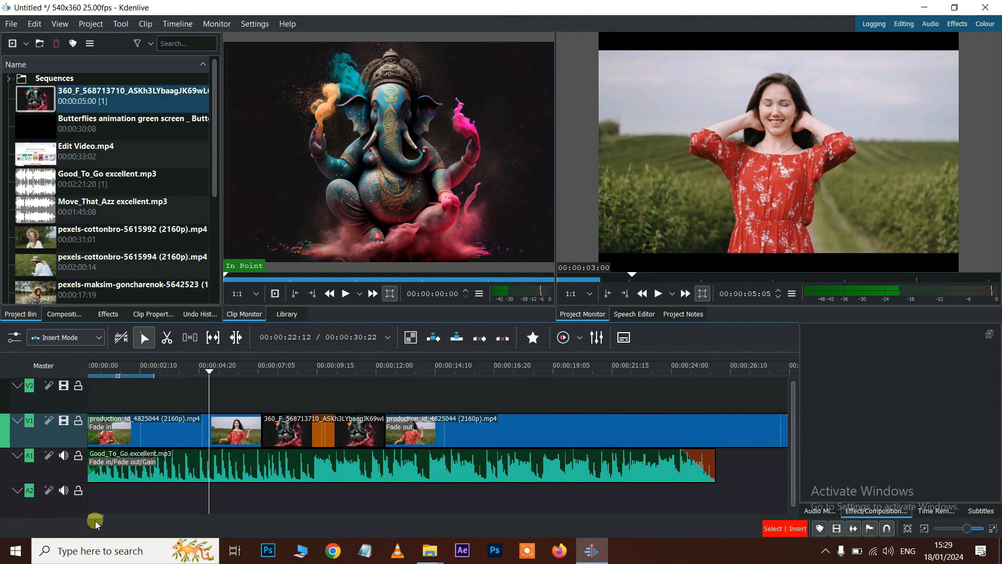
pyautogui.moveTo(102, 517); pyautogui.dragTo(105, 516)
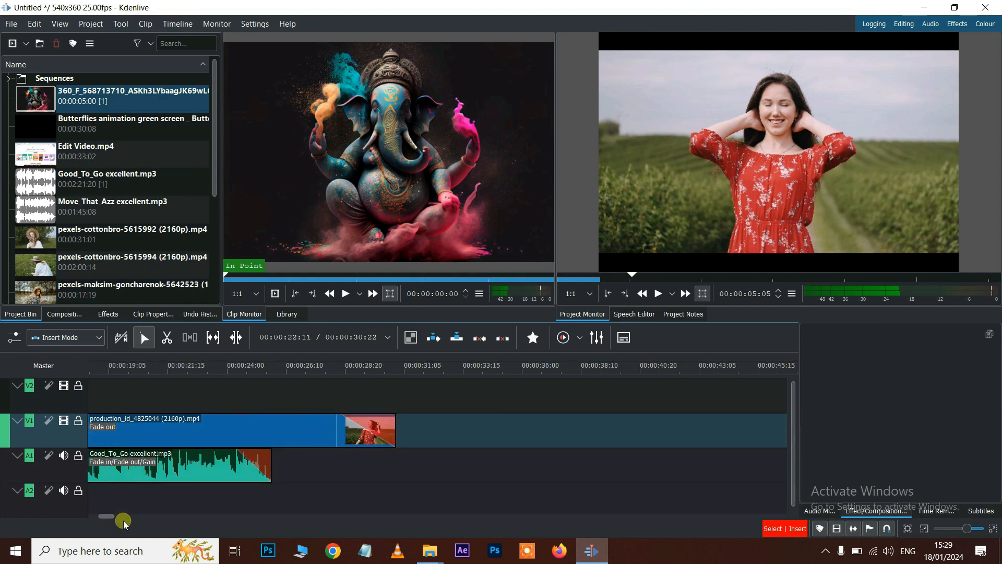
pyautogui.moveTo(102, 517); pyautogui.dragTo(94, 516)
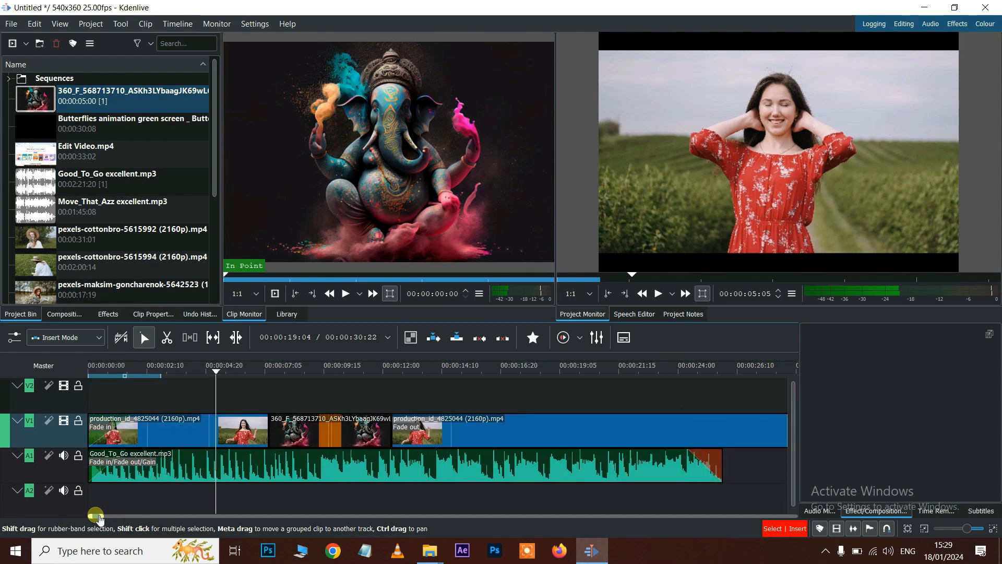
pyautogui.click(342, 437)
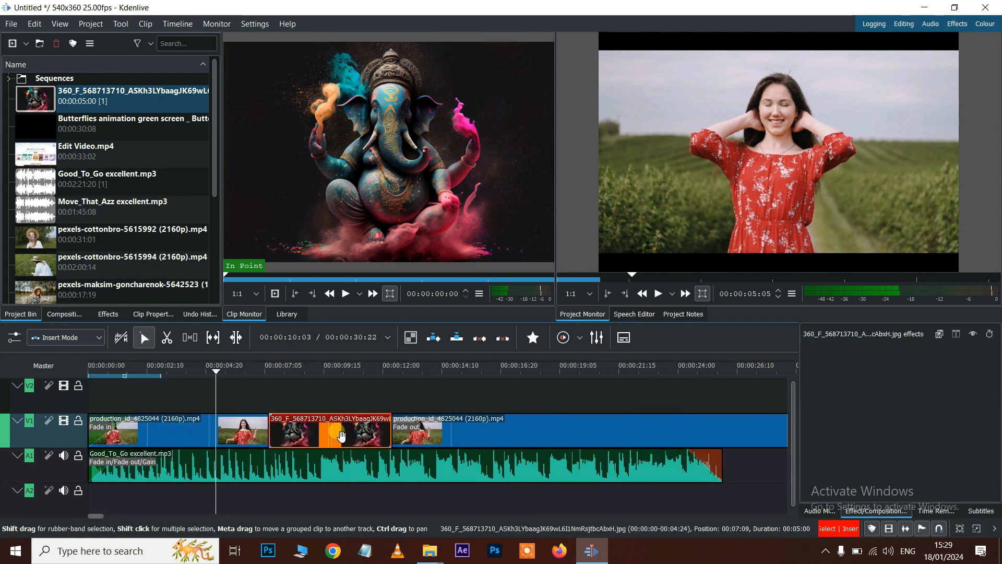
pyautogui.press('Delete')
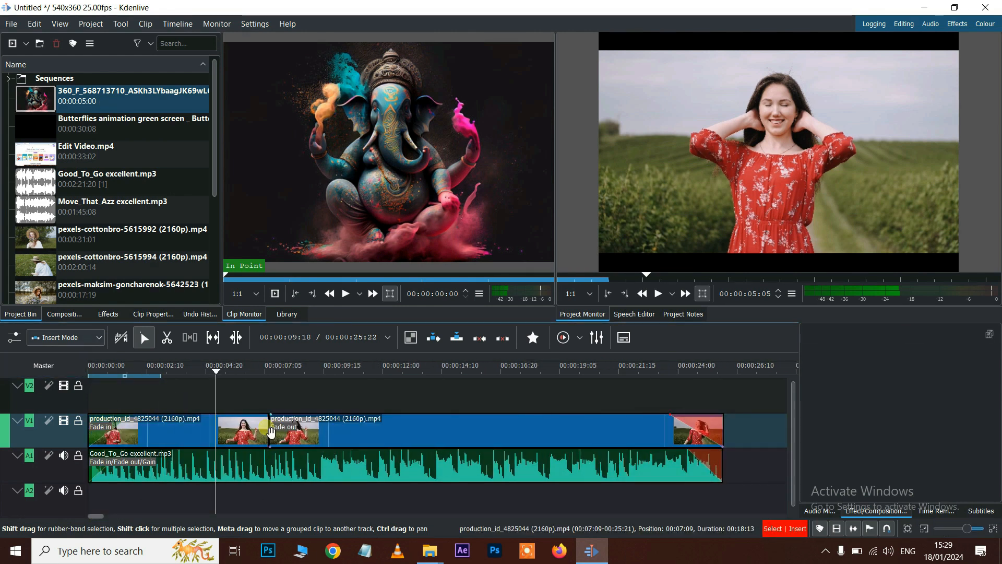
# - Switch to Normal Mode and place the Ganesha image on V2 around 00:00:10
pyautogui.click(89, 338)
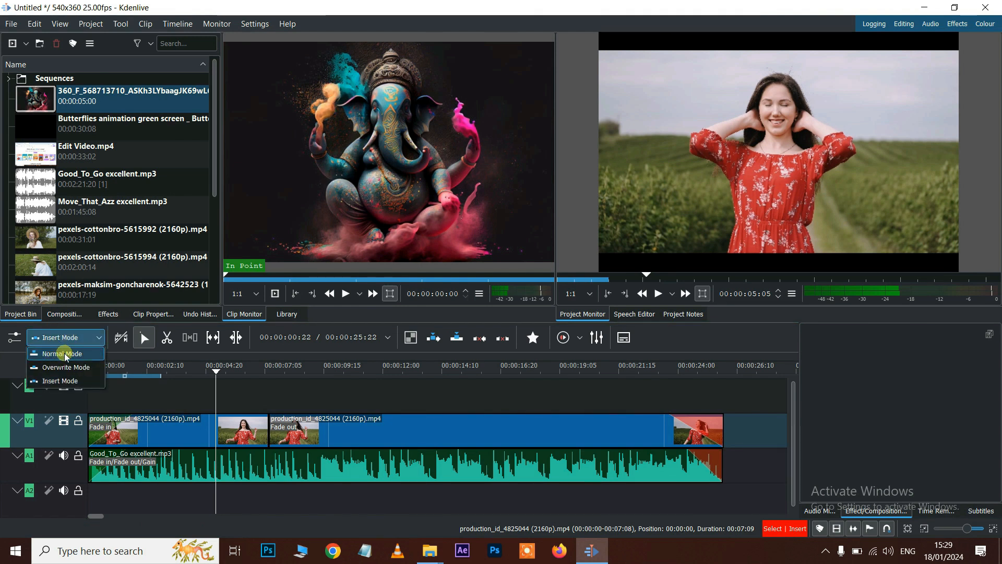
pyautogui.click(65, 354)
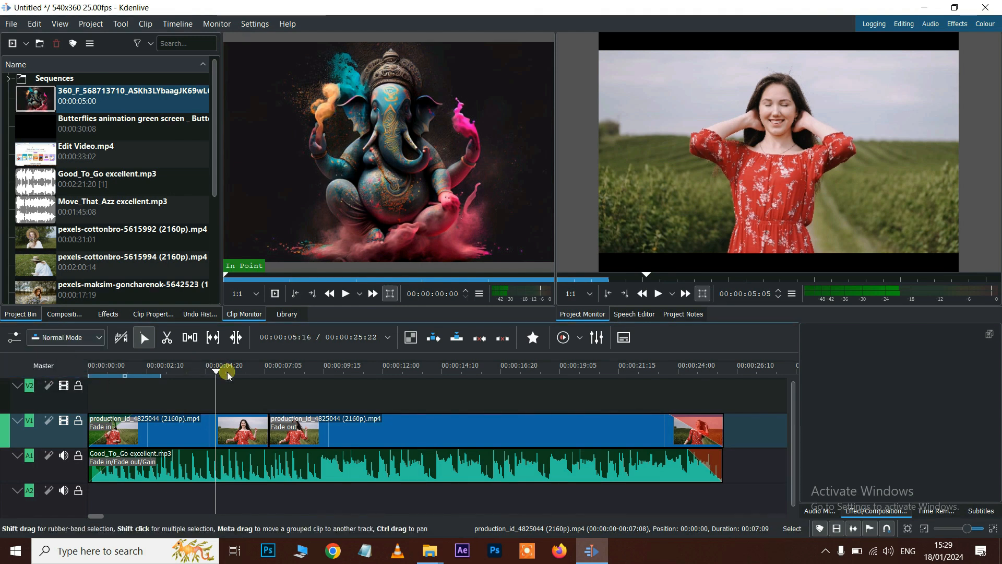
pyautogui.moveTo(68, 100); pyautogui.dragTo(341, 394)
pyautogui.click(407, 369)
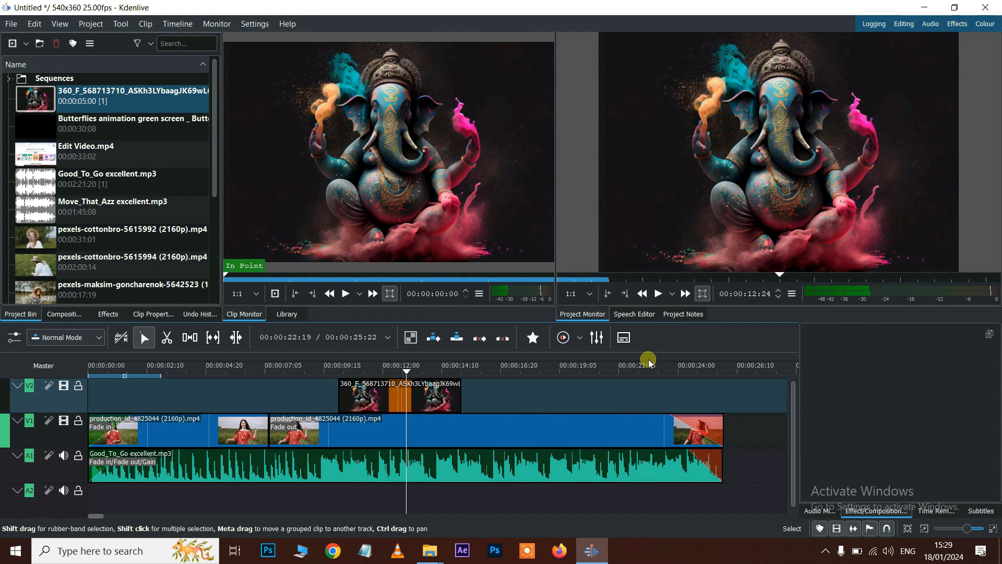
# - Trim the start and end of the Ganesha clip on V2
pyautogui.click(345, 400)
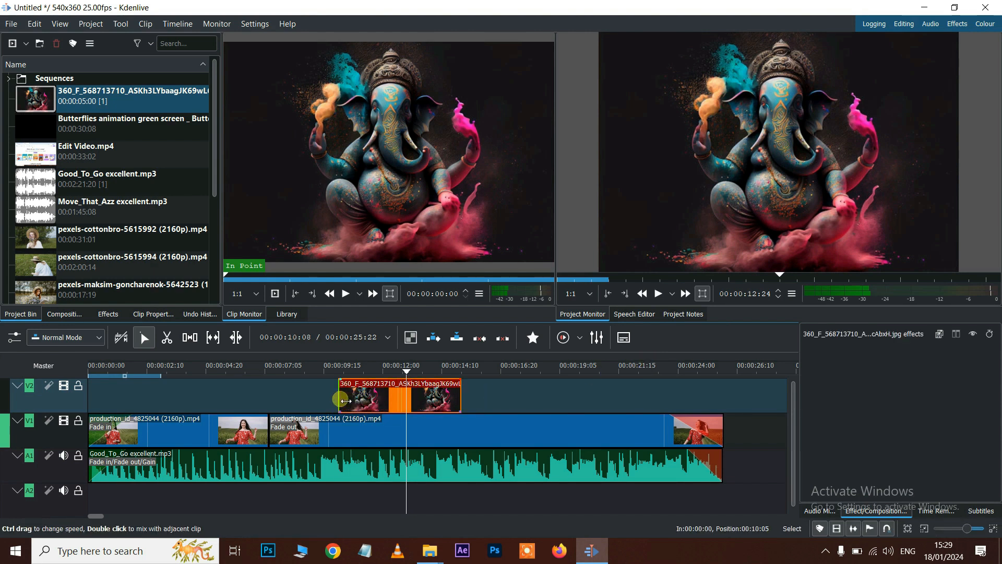
pyautogui.moveTo(345, 401); pyautogui.dragTo(375, 400)
pyautogui.moveTo(462, 395); pyautogui.dragTo(419, 395)
pyautogui.click(405, 370)
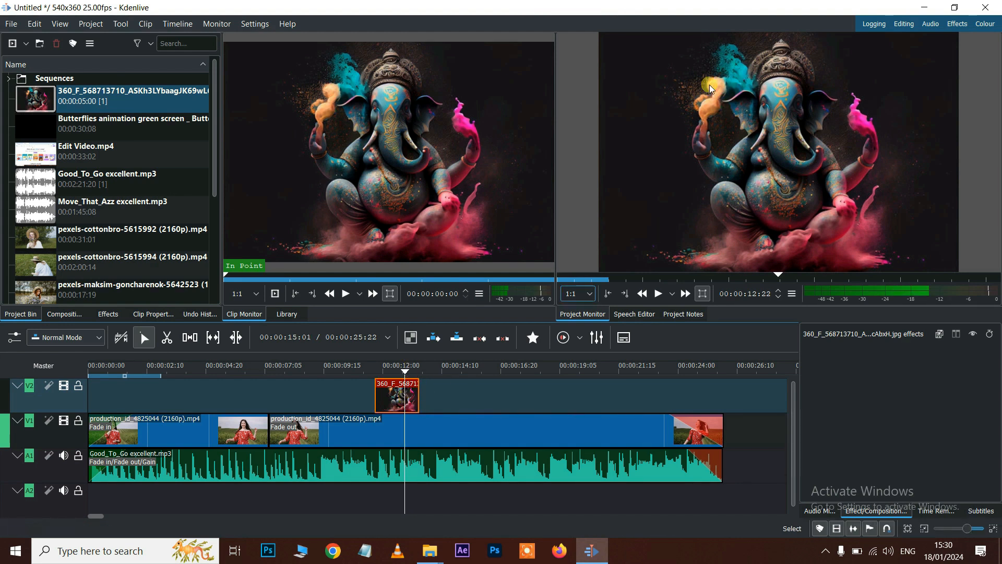
# - Add a Transform effect to the Ganesha clip through Insert an effect
pyautogui.rightClick(388, 405)
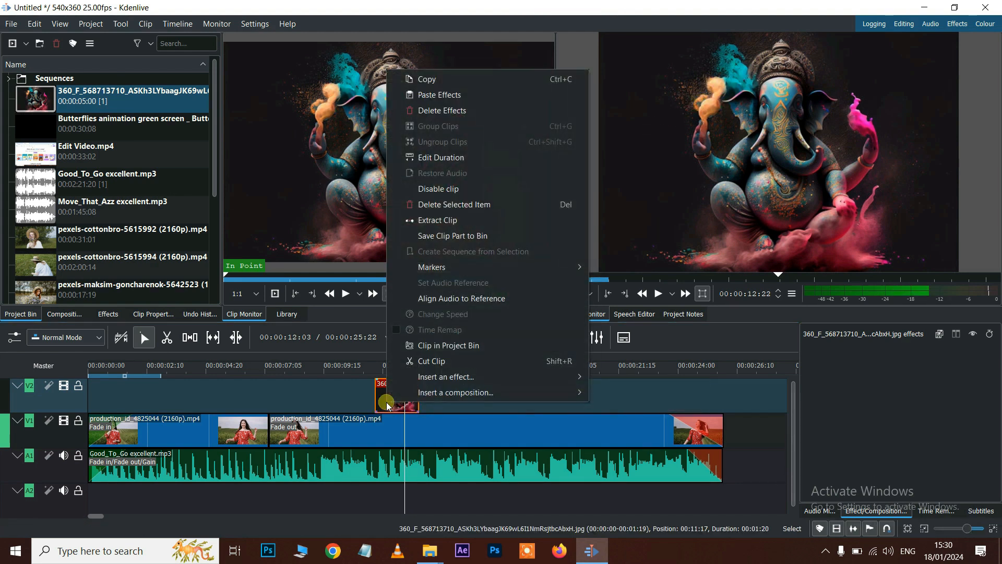
pyautogui.moveTo(441, 381)
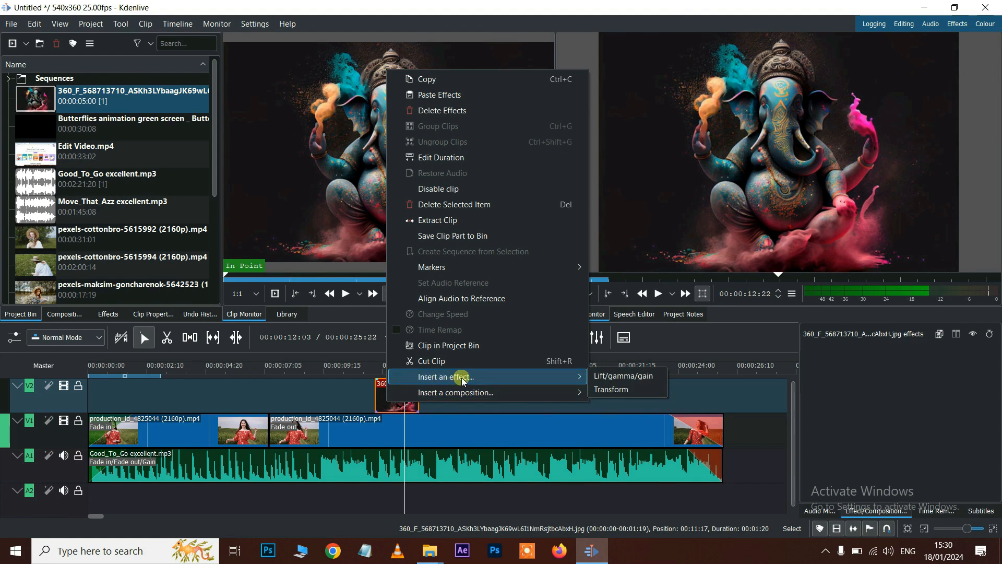
pyautogui.click(614, 390)
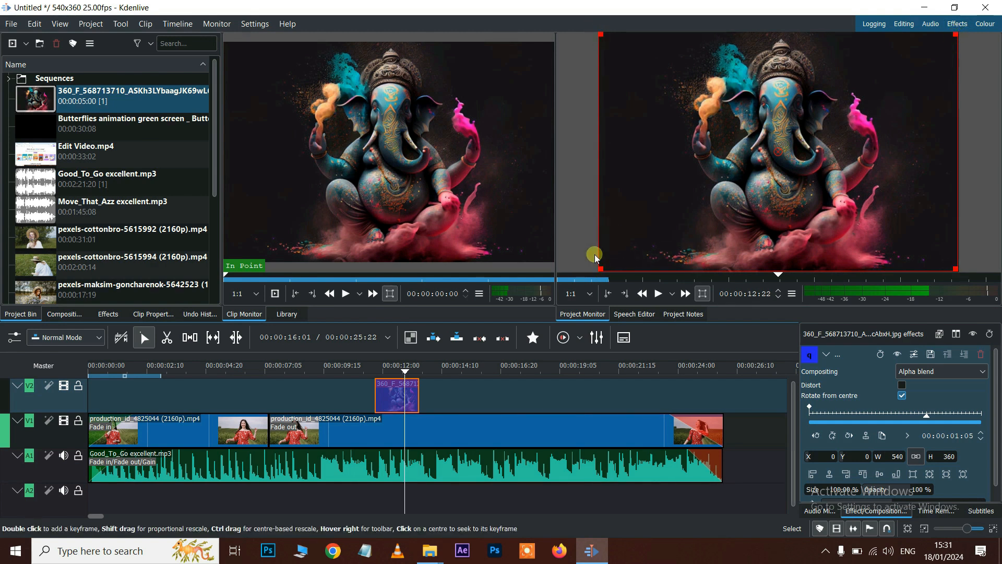
# - Shrink the Ganesha overlay into a 30% inset at the bottom-right (X 371, Y 250)
pyautogui.moveTo(600, 267); pyautogui.dragTo(818, 139)
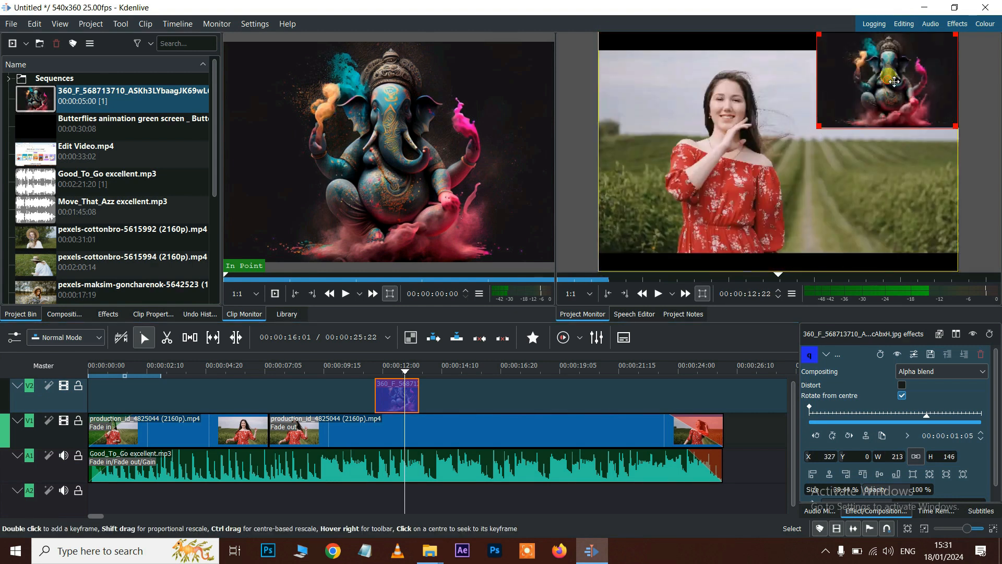
pyautogui.moveTo(892, 137); pyautogui.dragTo(894, 217)
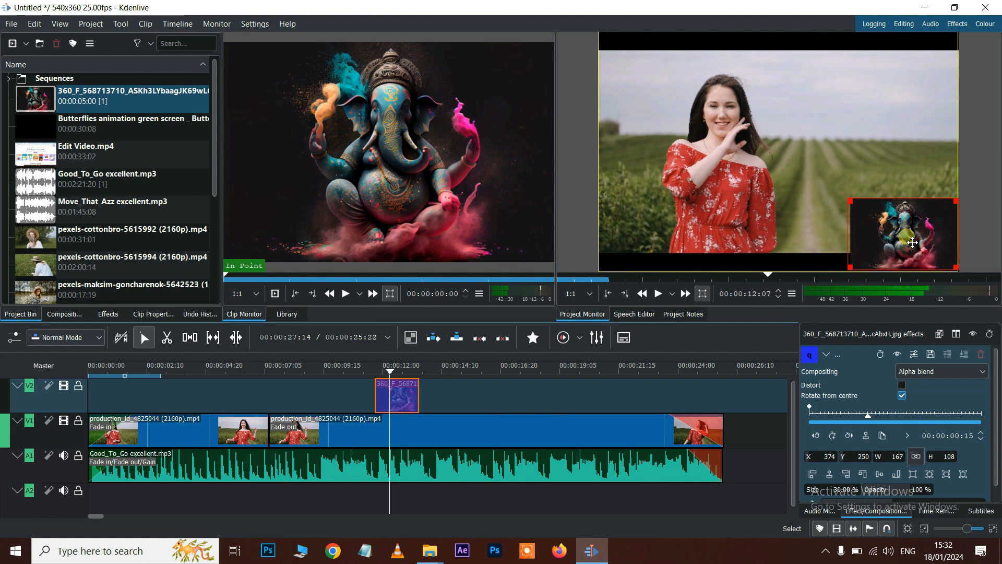
pyautogui.moveTo(911, 241)
pyautogui.mouseDown()
pyautogui.moveTo(917, 197)
pyautogui.moveTo(914, 252)
pyautogui.mouseUp()
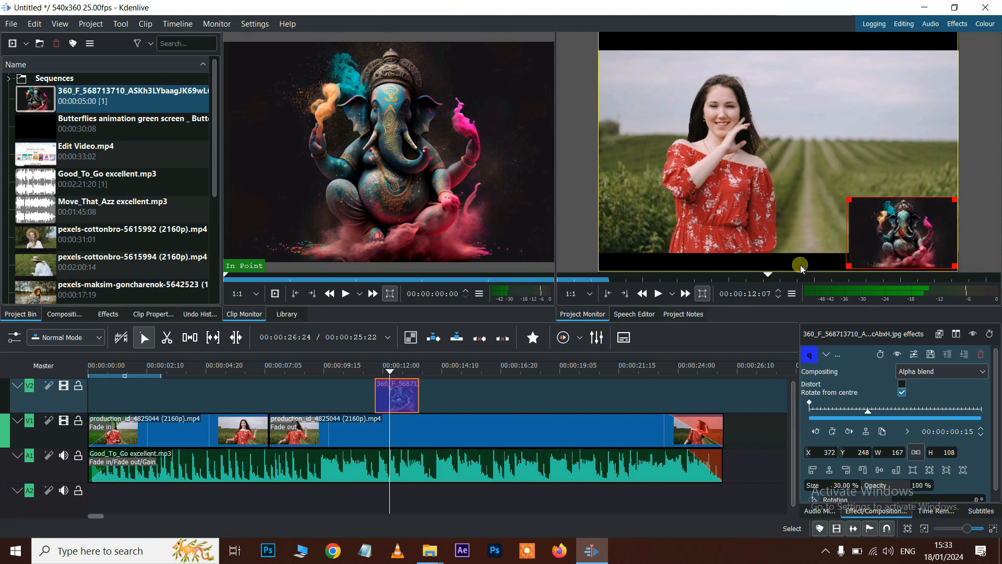
# - Try rotation values and set 50% opacity on the inset, then delete the clip from V2
pyautogui.scroll(-1, 899, 376)
pyautogui.moveTo(915, 482)
pyautogui.mouseDown()
pyautogui.moveTo(889, 481)
pyautogui.moveTo(932, 481)
pyautogui.mouseUp()
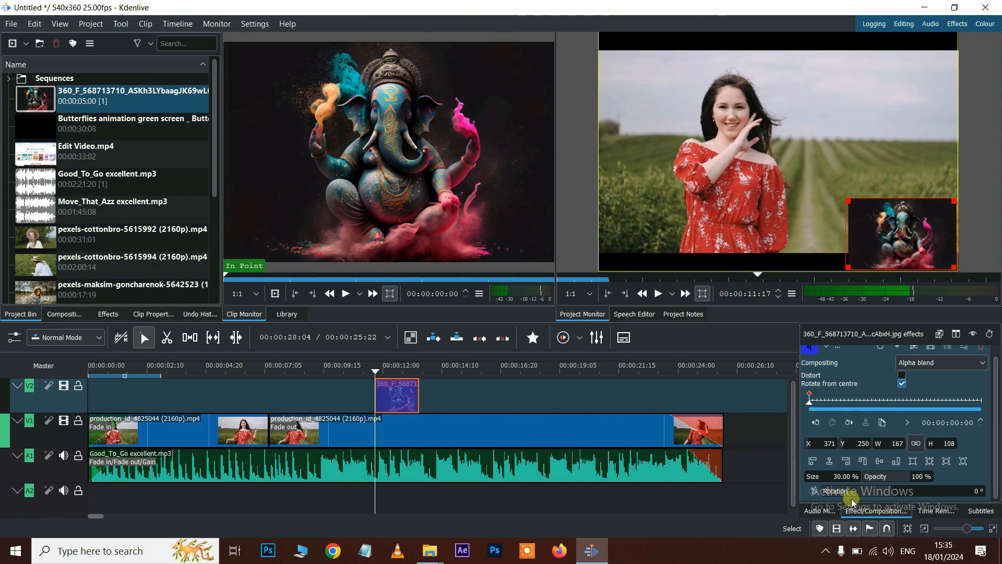
pyautogui.moveTo(893, 497)
pyautogui.mouseDown()
pyautogui.moveTo(930, 497)
pyautogui.moveTo(897, 497)
pyautogui.mouseUp()
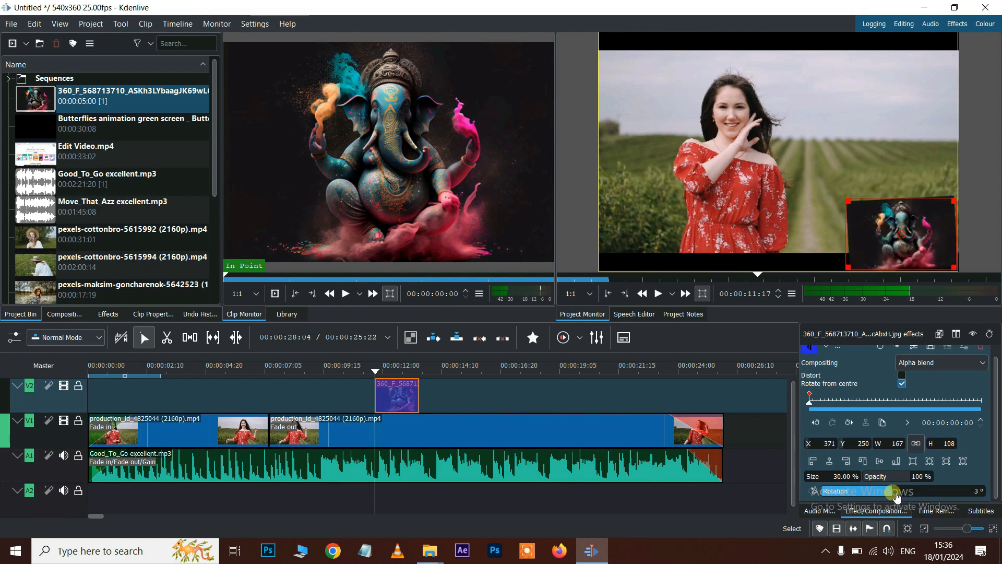
pyautogui.click(974, 491)
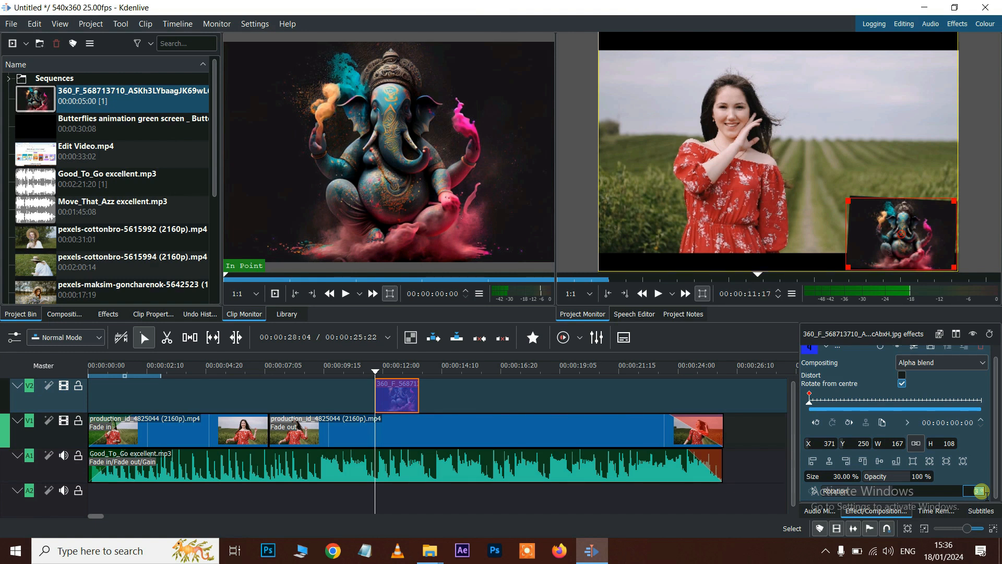
pyautogui.press('Return')
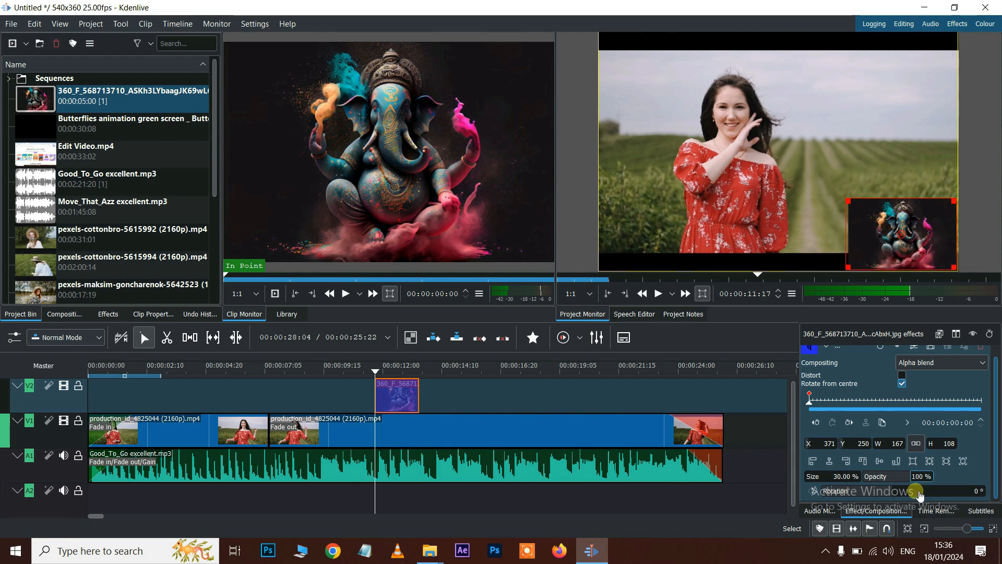
pyautogui.moveTo(868, 477); pyautogui.dragTo(890, 479)
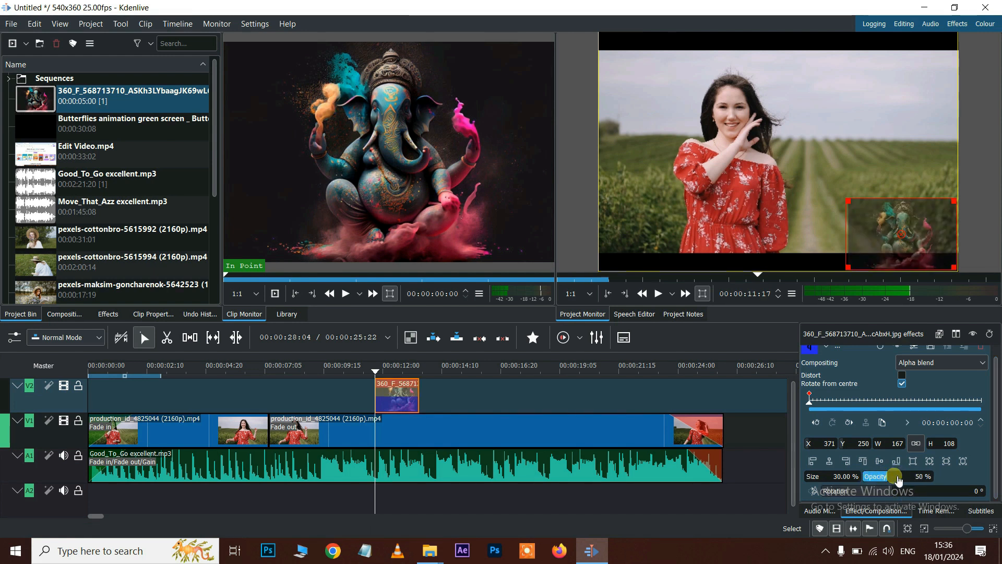
pyautogui.press('Delete')
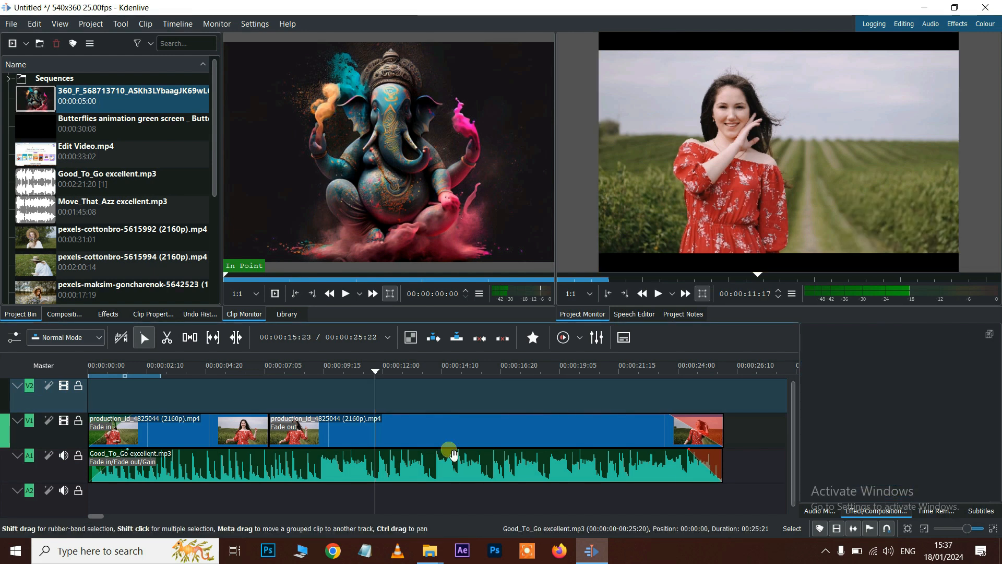
# - Delete all timeline clips and place Edit Video.mp4 at the timeline start
pyautogui.click(457, 477)
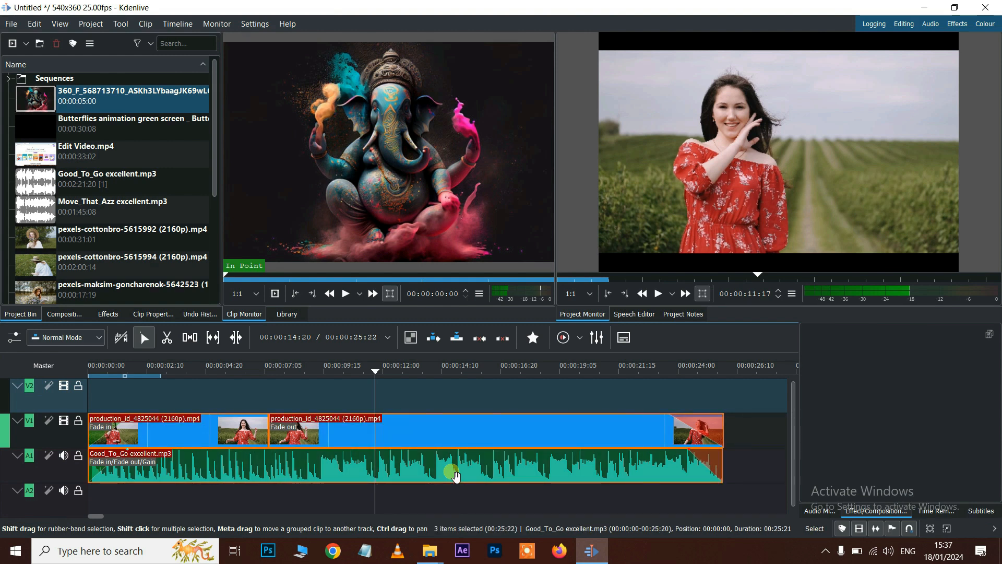
pyautogui.press('Delete')
pyautogui.click(83, 156)
pyautogui.moveTo(84, 156); pyautogui.dragTo(89, 437)
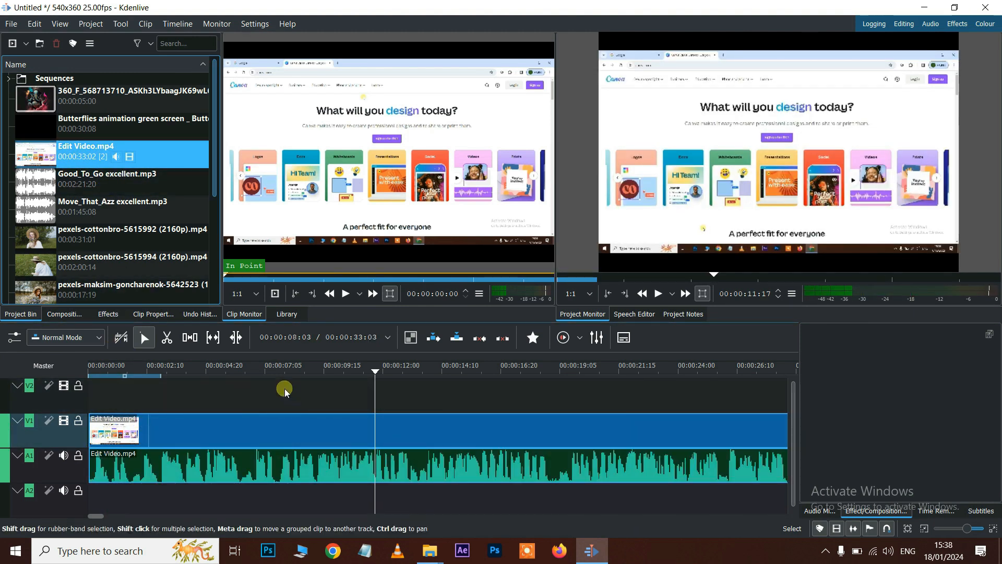
# - Preview the timeline and ungroup Edit Video.mp4's video and audio clips
pyautogui.click(261, 370)
pyautogui.press('space')
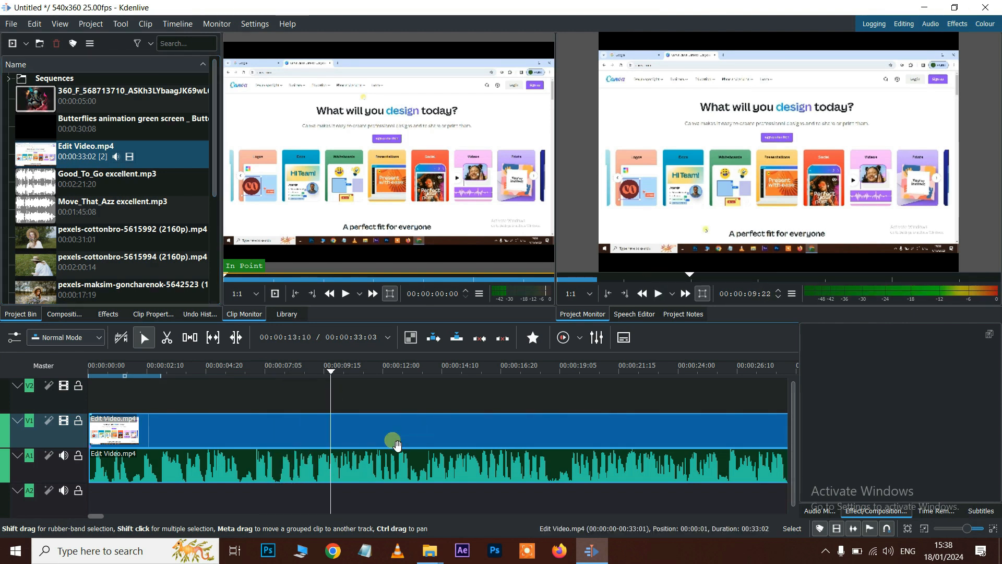
pyautogui.moveTo(424, 434)
pyautogui.mouseDown()
pyautogui.moveTo(448, 430)
pyautogui.moveTo(429, 437)
pyautogui.mouseUp()
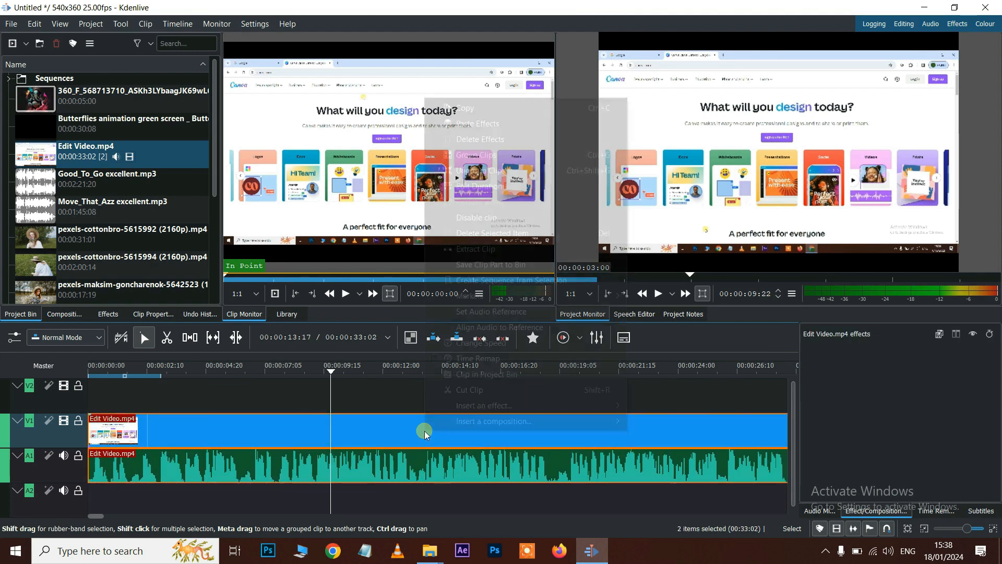
pyautogui.rightClick(424, 431)
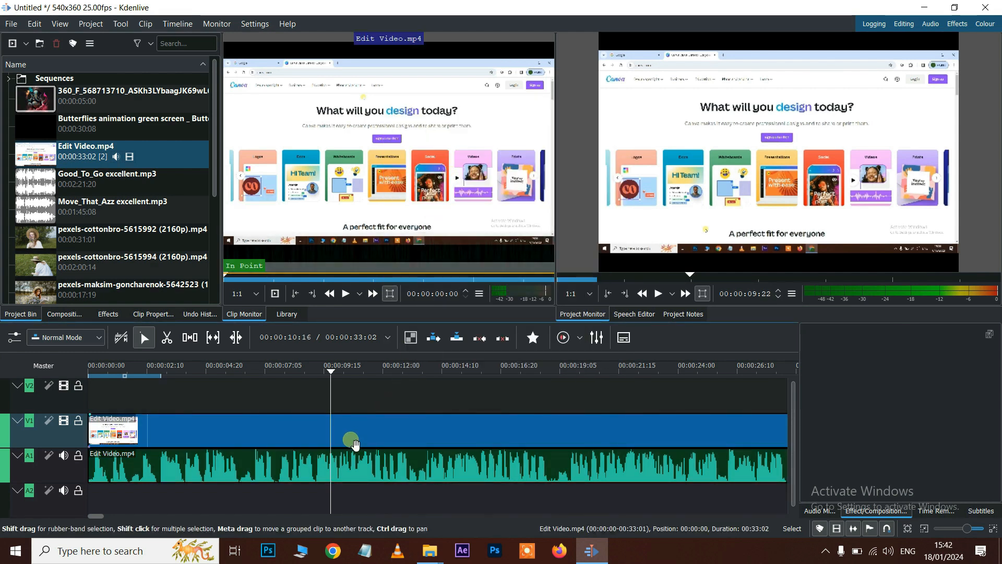
pyautogui.click(357, 479)
# - Move the Edit Video.mp4 audio later on A1, delete it, then undo to restore it
pyautogui.moveTo(357, 478); pyautogui.dragTo(496, 472)
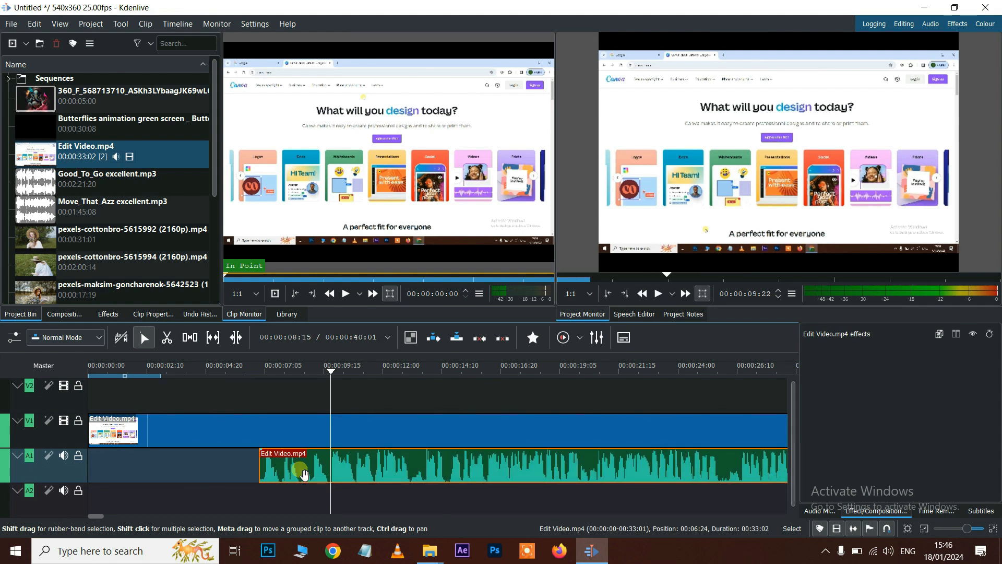
pyautogui.press('Delete')
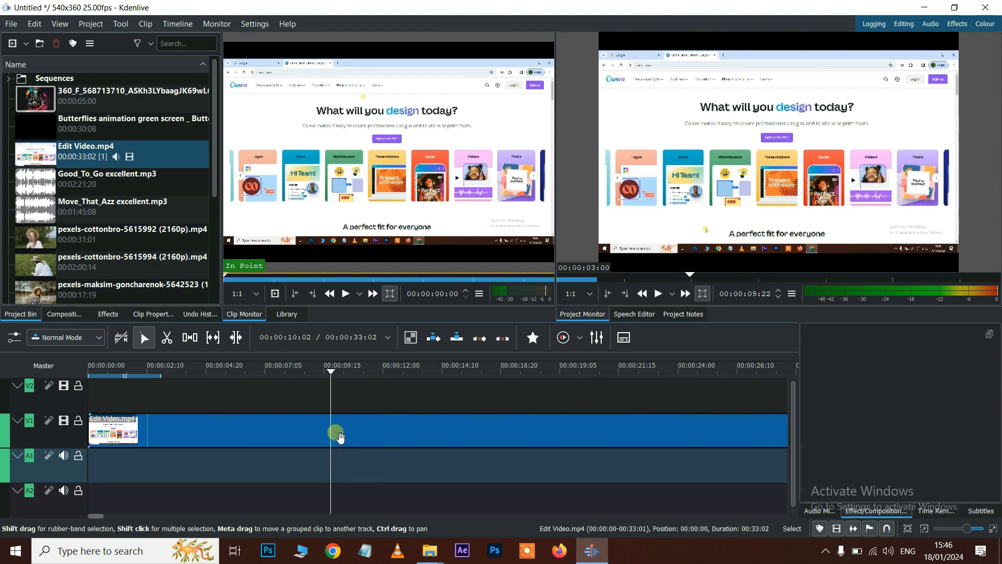
pyautogui.press('space')
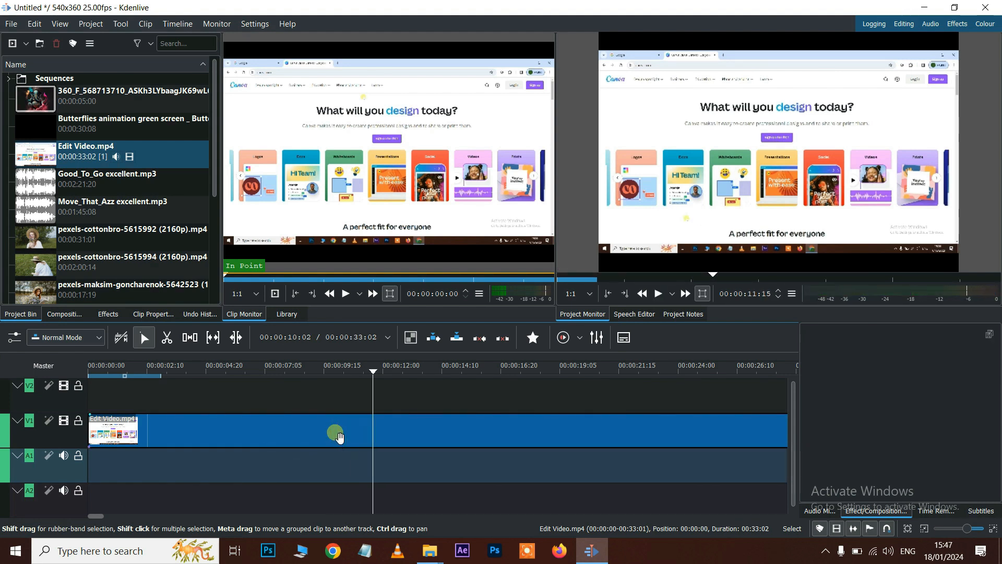
pyautogui.hotkey('ctrl', 'z')
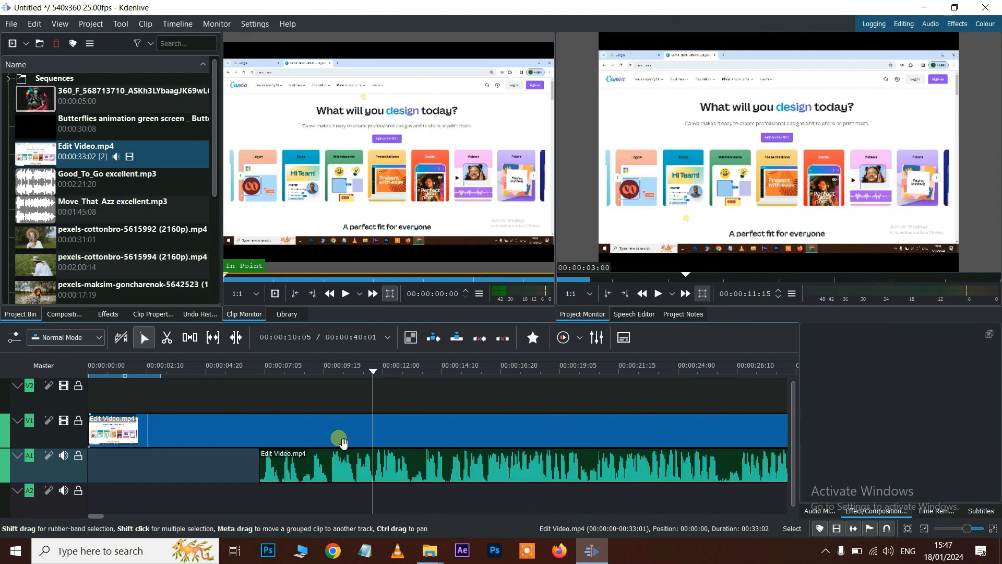
# - Delete the V1 video clip and place the 360_F elephant image on V1 near 00:00:14
pyautogui.click(342, 438)
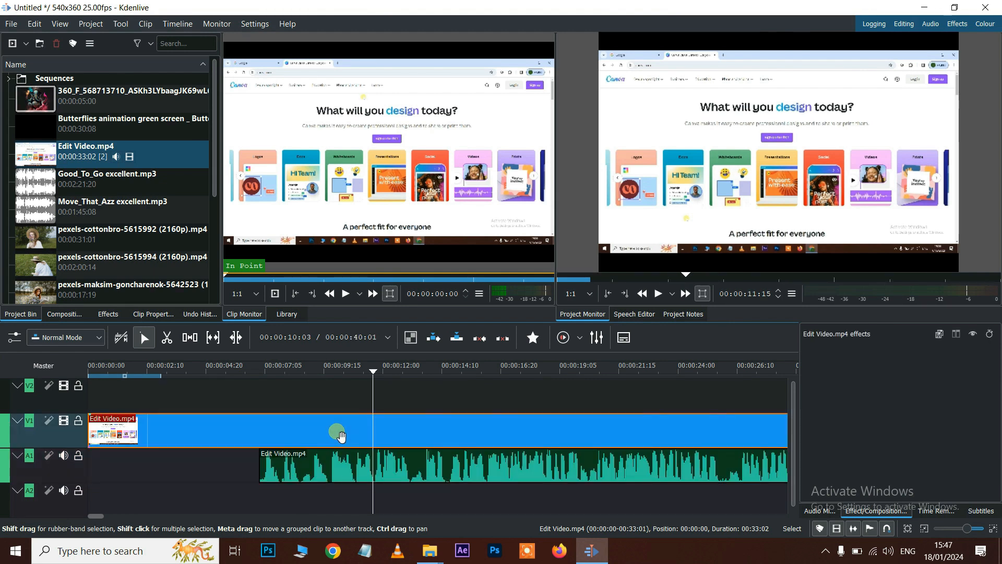
pyautogui.press('Delete')
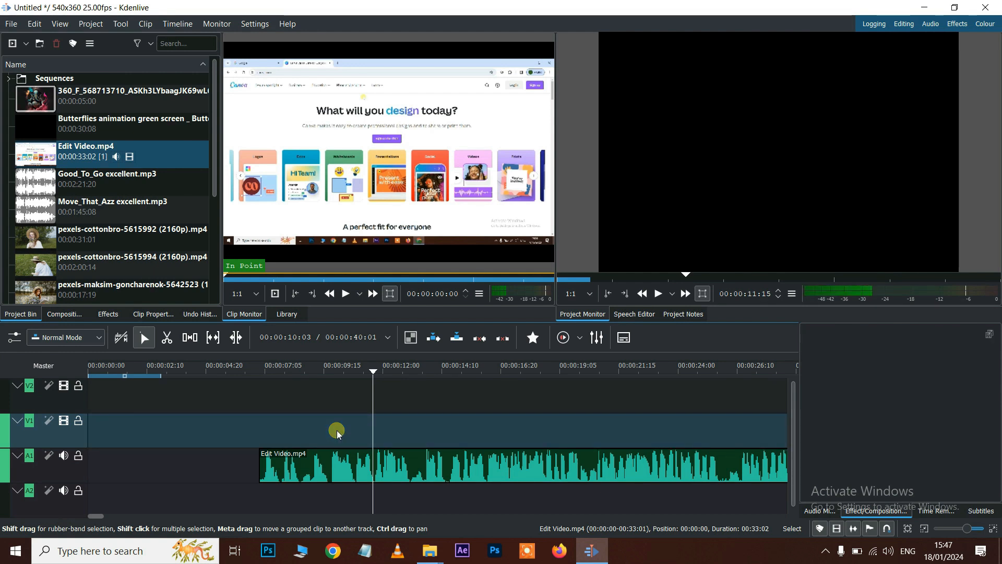
pyautogui.press('space')
pyautogui.press('space')
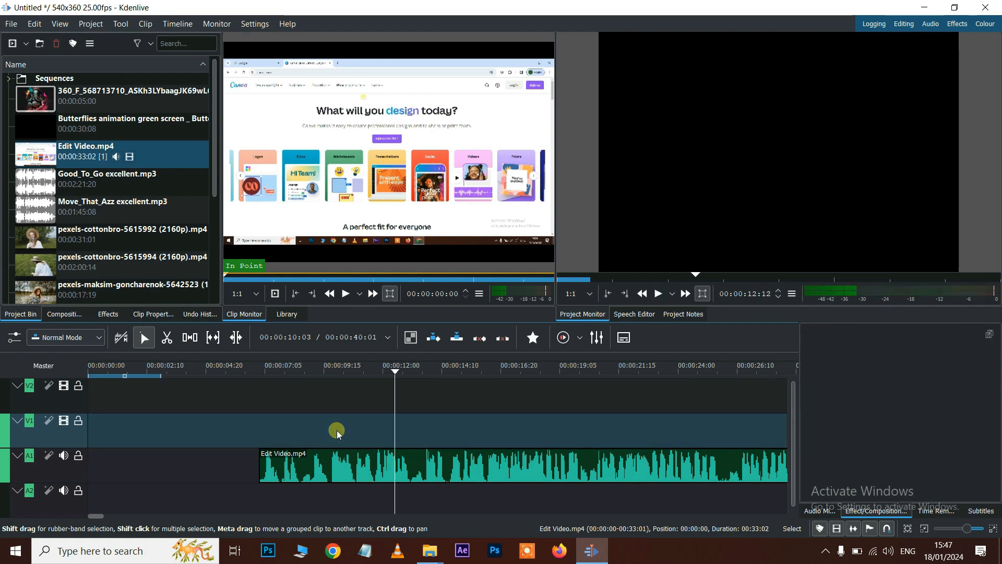
pyautogui.moveTo(41, 103); pyautogui.dragTo(438, 422)
pyautogui.click(462, 368)
pyautogui.press('space')
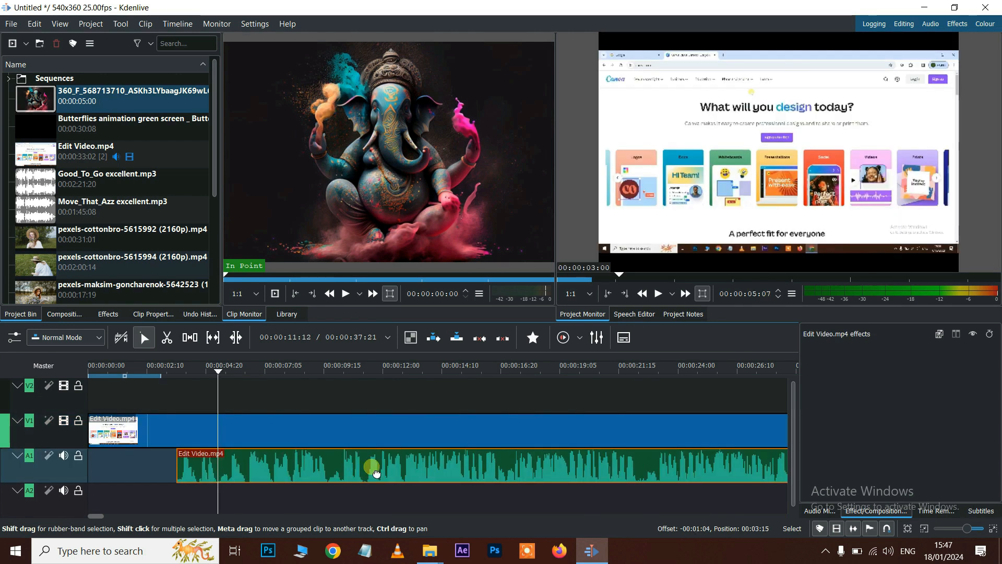
# - Move the Edit Video.mp4 audio to 00:00:00 and group it with the V1 video
pyautogui.moveTo(376, 470); pyautogui.dragTo(275, 463)
pyautogui.click(320, 426)
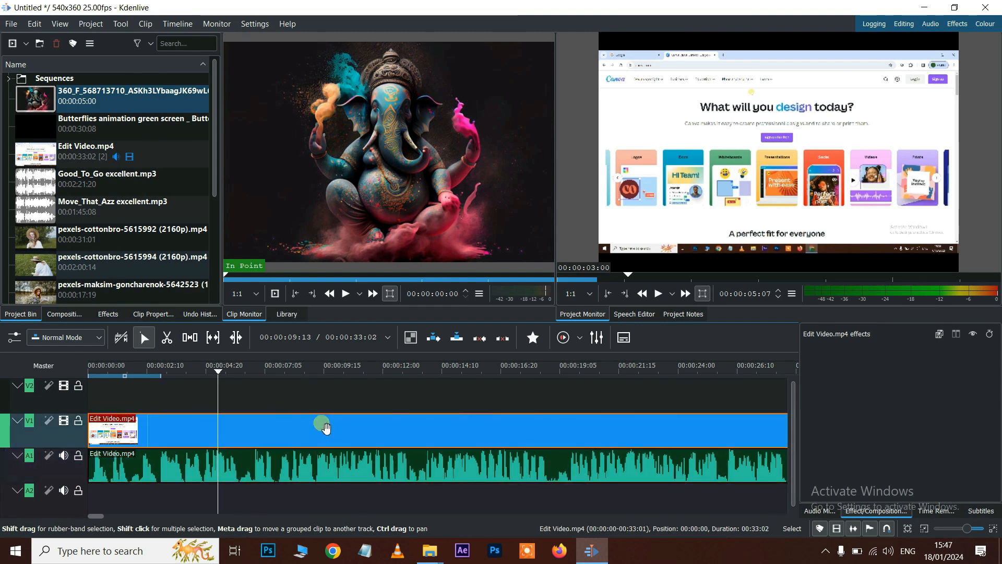
pyautogui.click(327, 480)
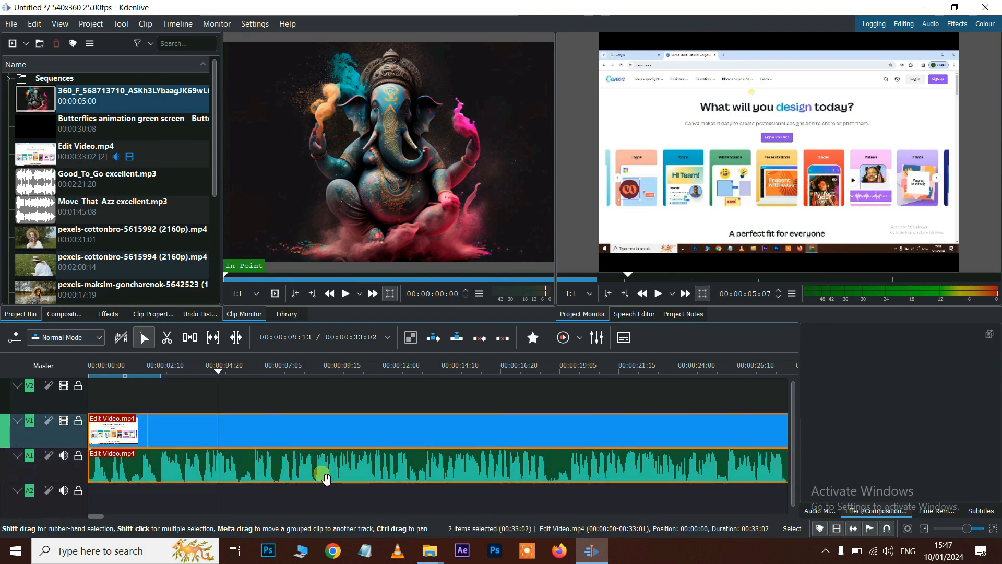
pyautogui.rightClick(326, 442)
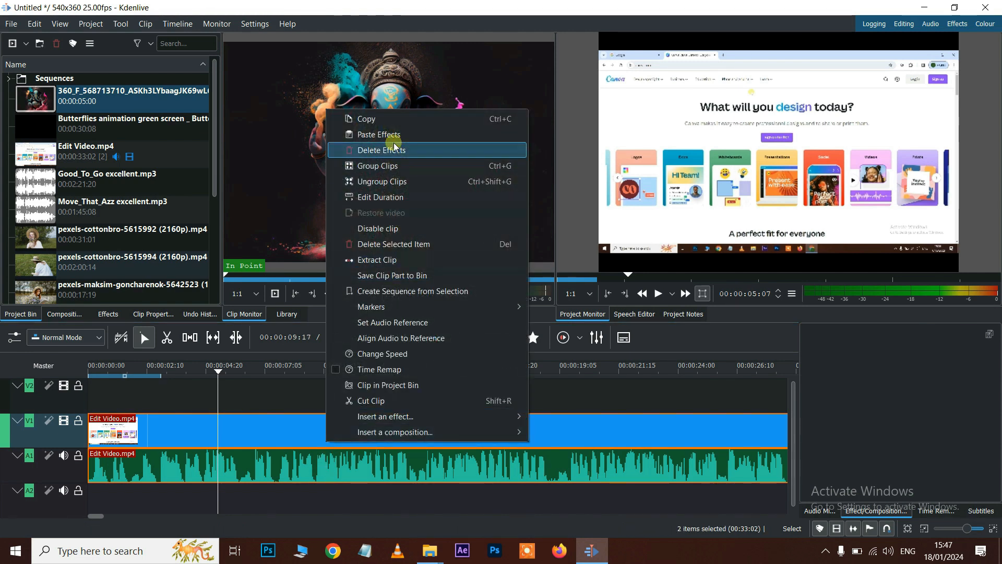
pyautogui.click(382, 165)
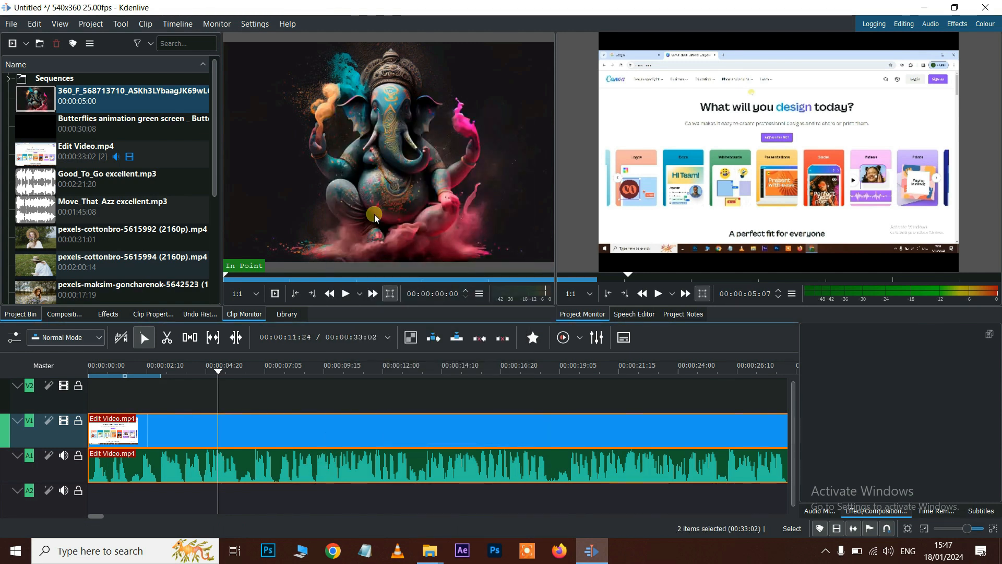
# - Reposition the grouped Edit Video.mp4 clips on the timeline and select them
pyautogui.click(275, 488)
pyautogui.moveTo(257, 465); pyautogui.dragTo(308, 470)
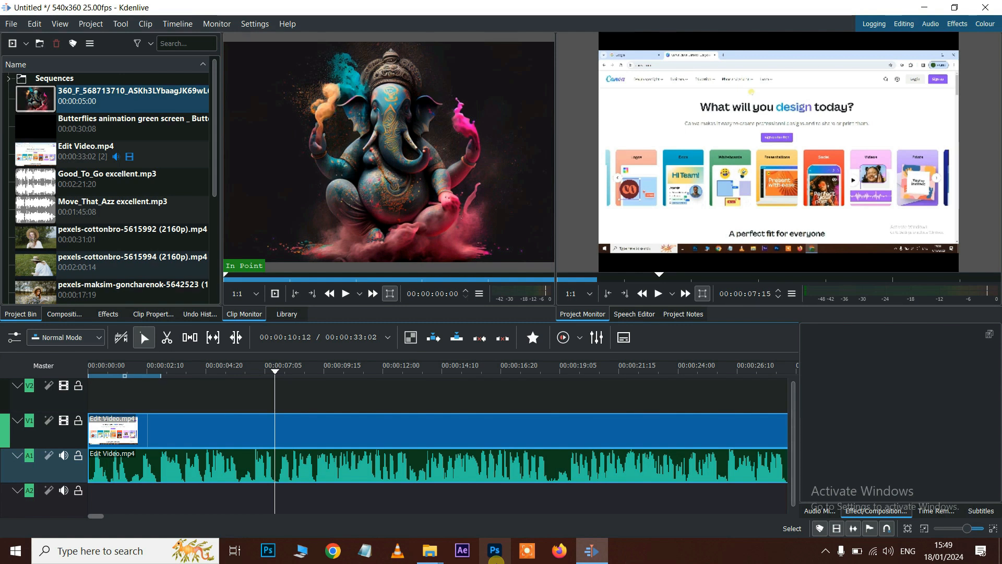
pyautogui.click(346, 436)
# - Set Edit Video.mp4's speed to 200% in Clip Speed and preview the 00:00:16:14 result
pyautogui.rightClick(346, 436)
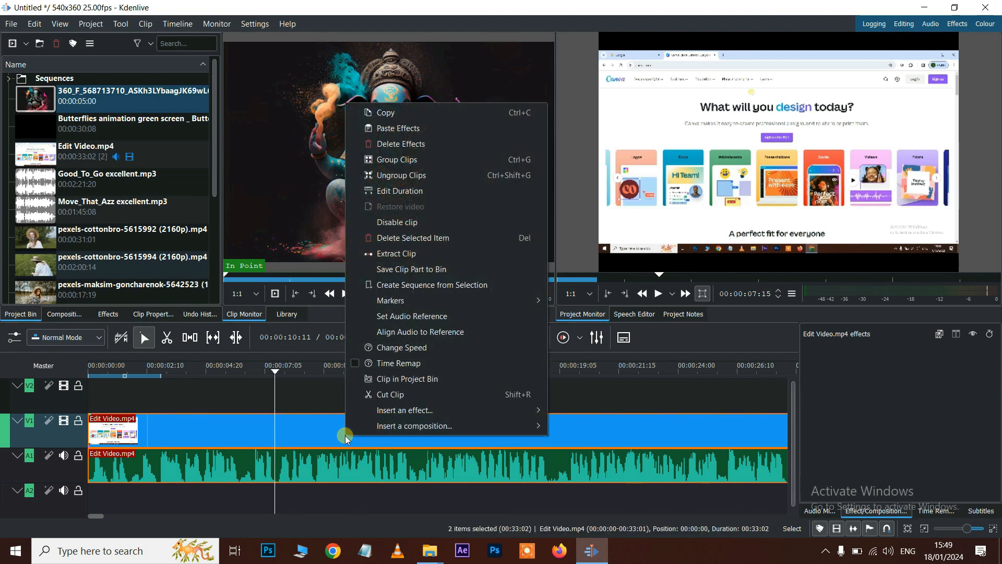
pyautogui.click(416, 347)
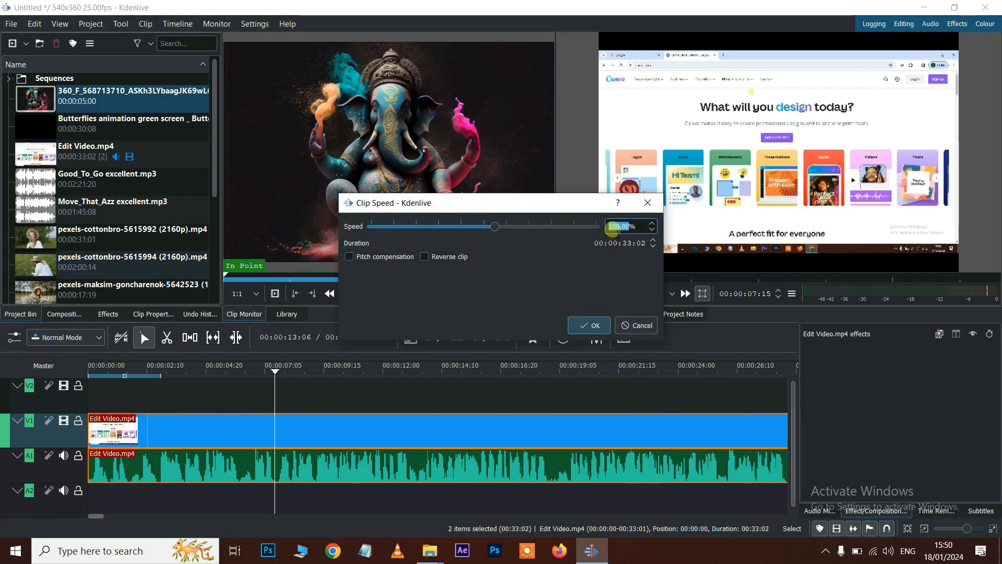
pyautogui.moveTo(494, 227); pyautogui.dragTo(513, 233)
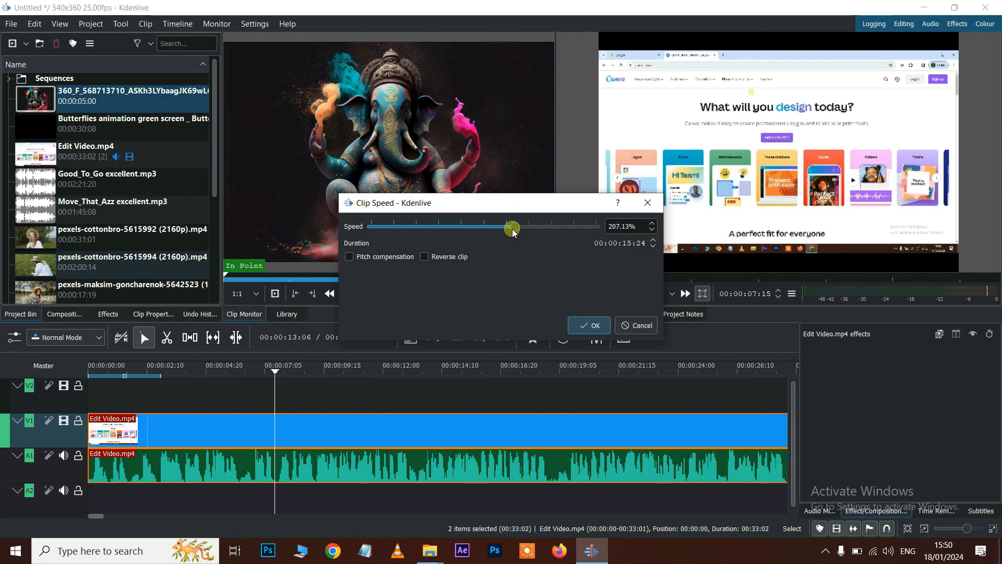
pyautogui.doubleClick(616, 226)
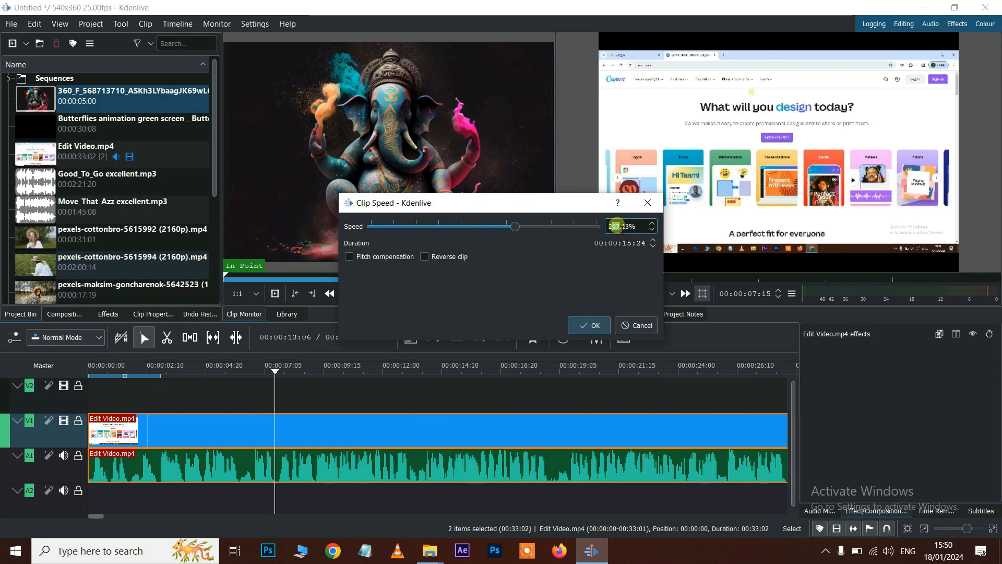
pyautogui.write('200')
pyautogui.click(587, 326)
pyautogui.click(252, 372)
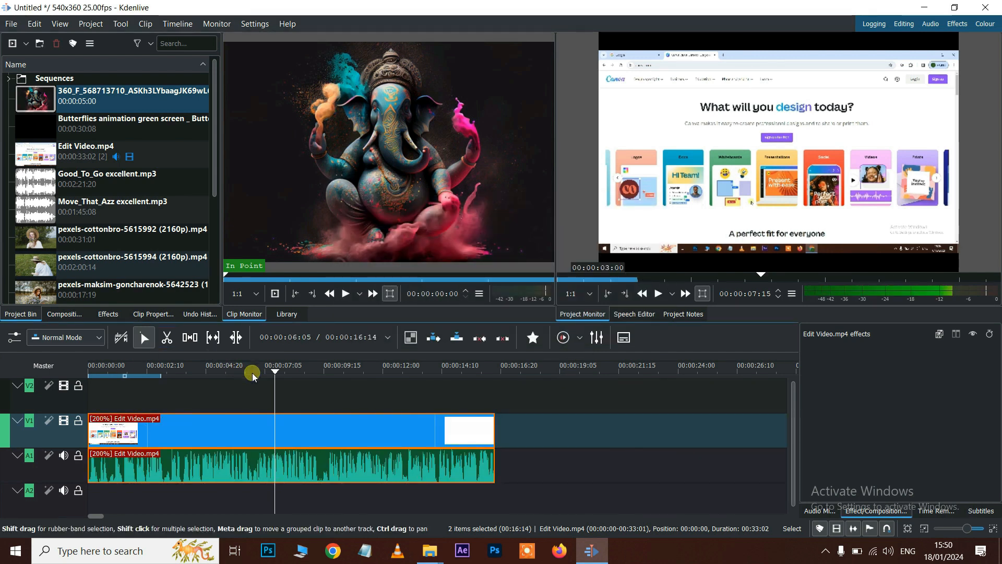
pyautogui.click(196, 374)
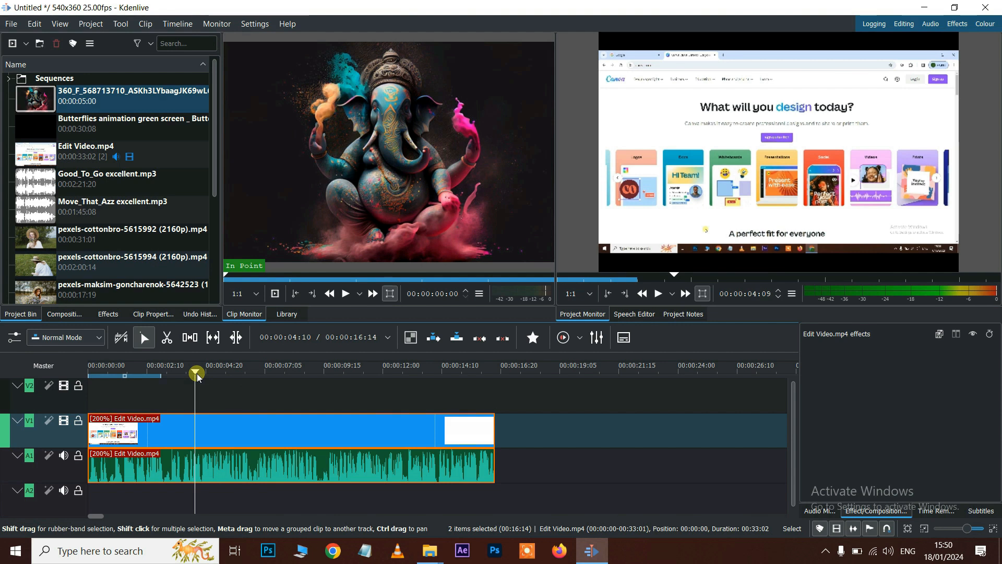
pyautogui.press('space')
pyautogui.press('space')
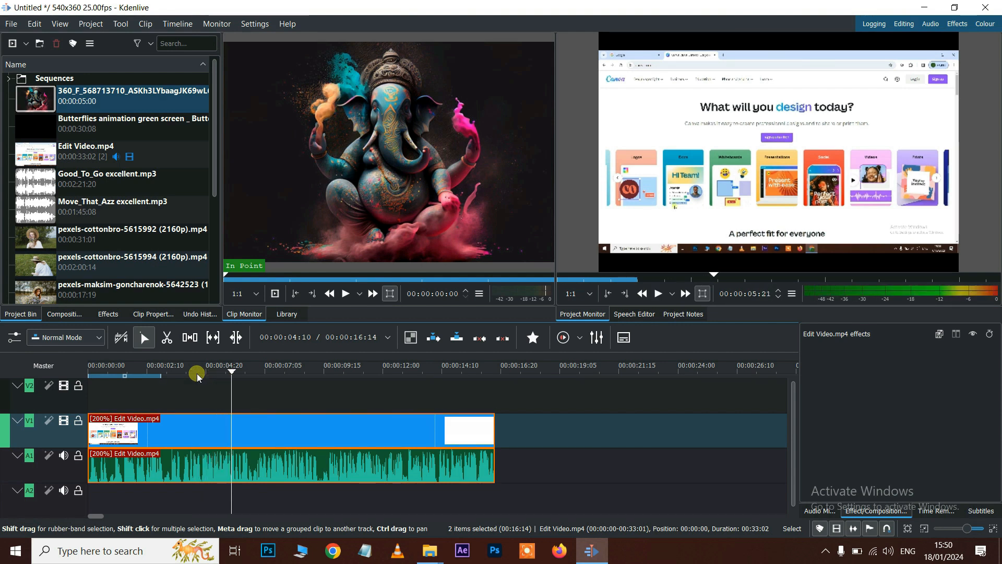
pyautogui.click(246, 466)
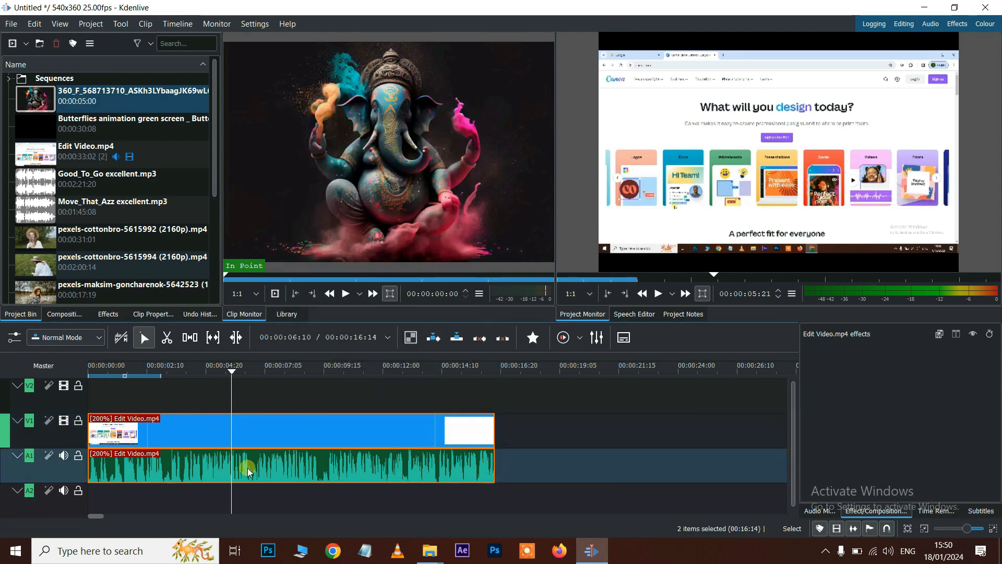
# - Slow the Edit Video.mp4 clip down to about 50% speed
pyautogui.rightClick(271, 443)
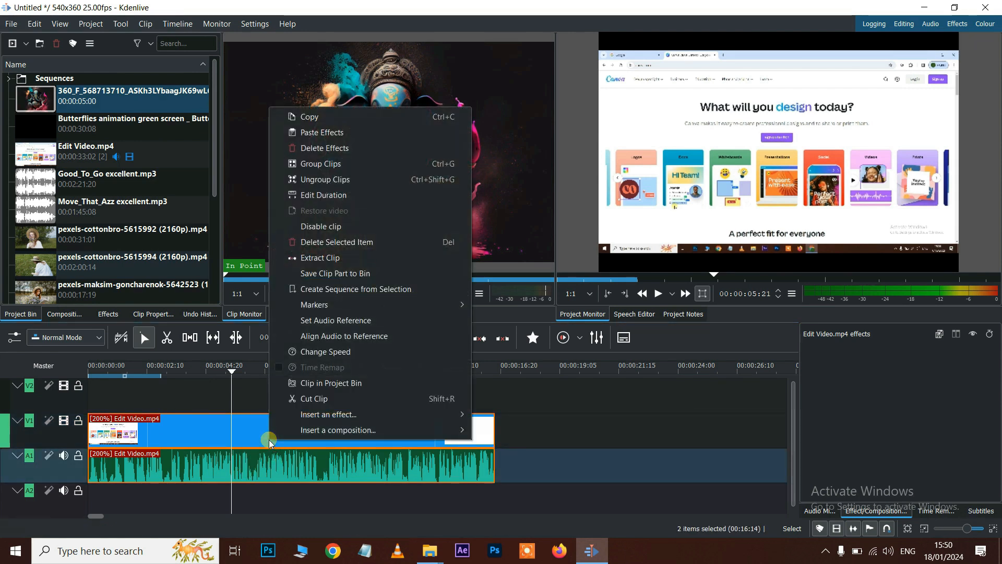
pyautogui.click(321, 352)
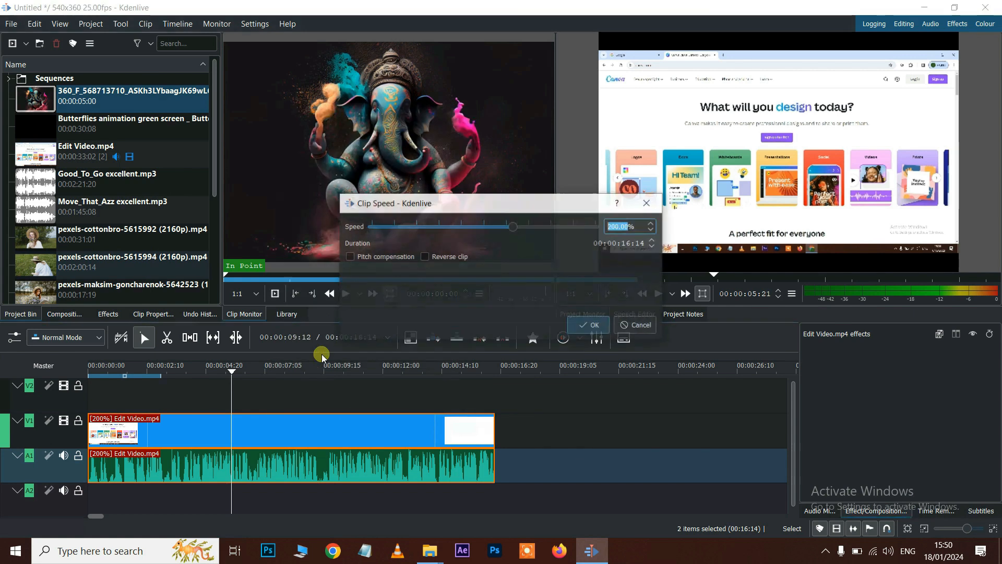
pyautogui.moveTo(513, 226); pyautogui.dragTo(477, 230)
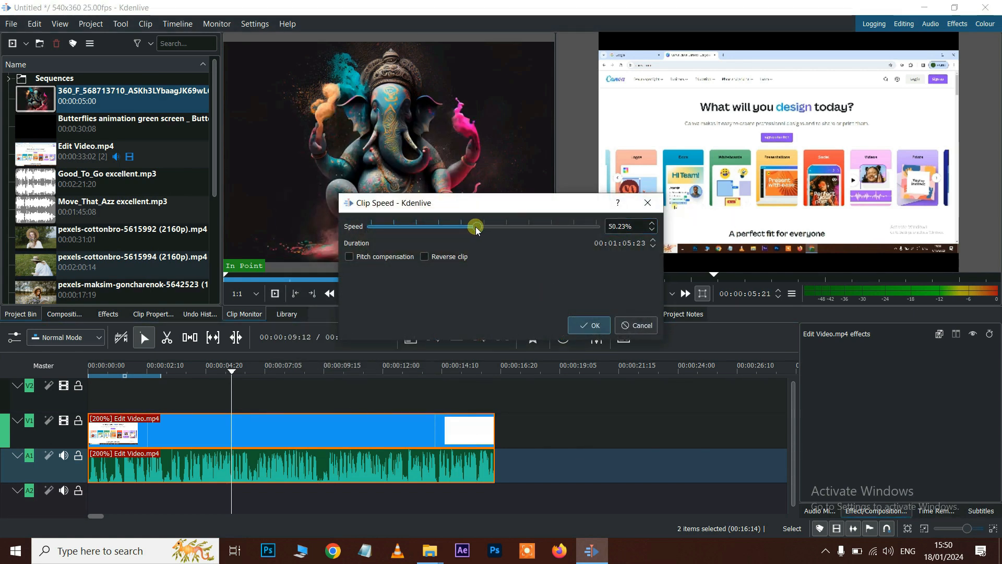
pyautogui.click(579, 325)
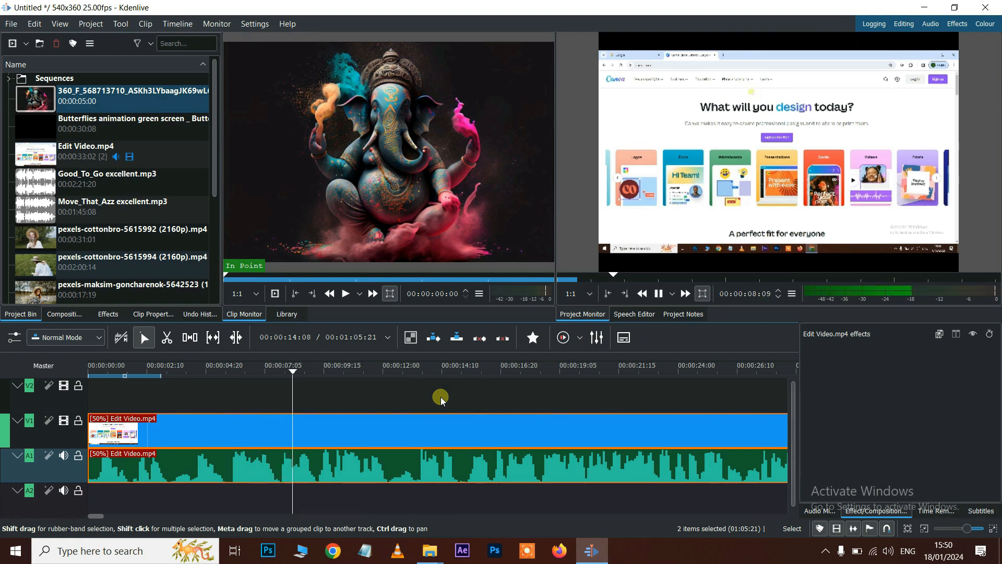
# - Reset the clip speed to 100% and set it to play in reverse
pyautogui.rightClick(371, 448)
pyautogui.click(367, 452)
pyautogui.rightClick(371, 433)
pyautogui.click(428, 344)
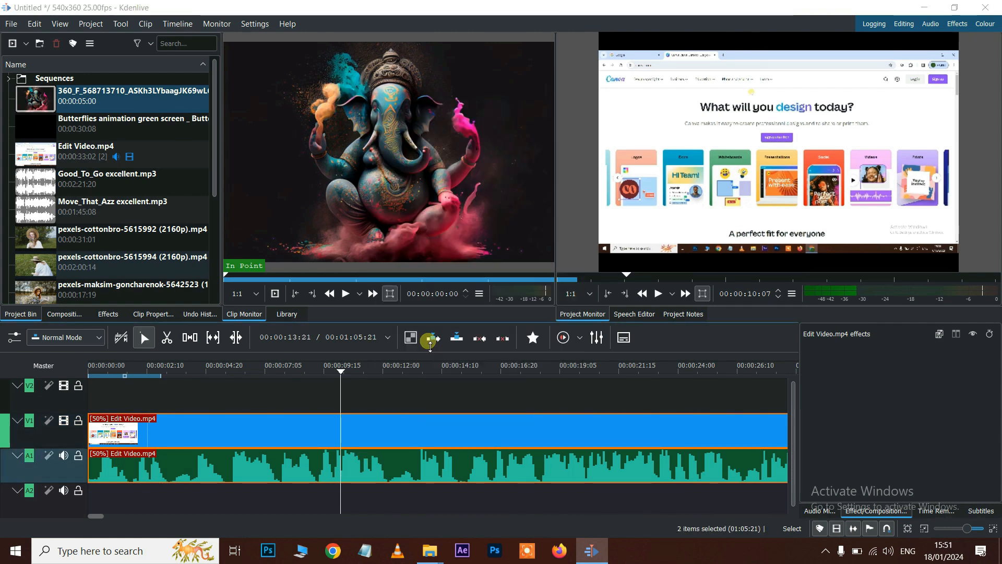
pyautogui.click(513, 229)
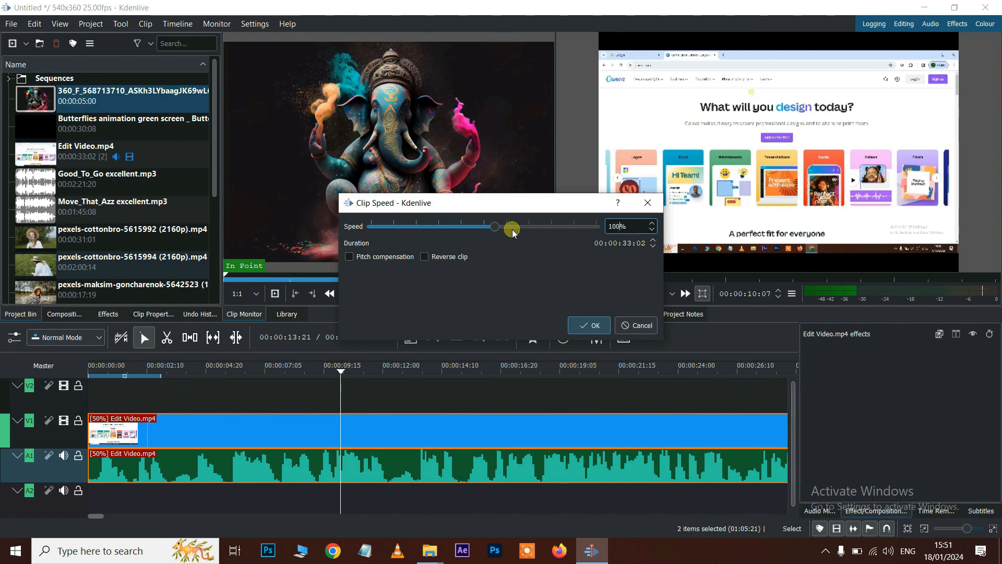
pyautogui.click(441, 256)
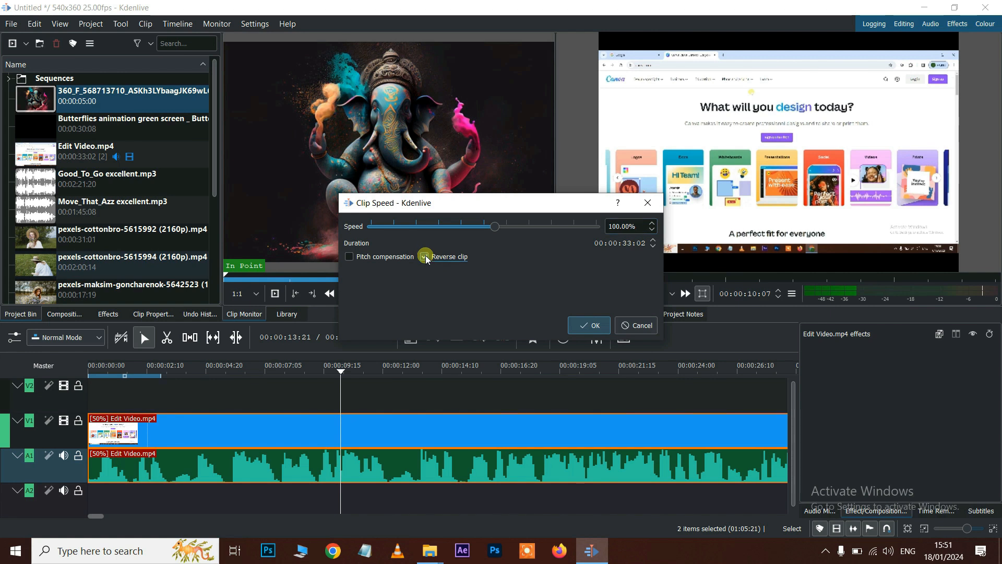
pyautogui.click(589, 325)
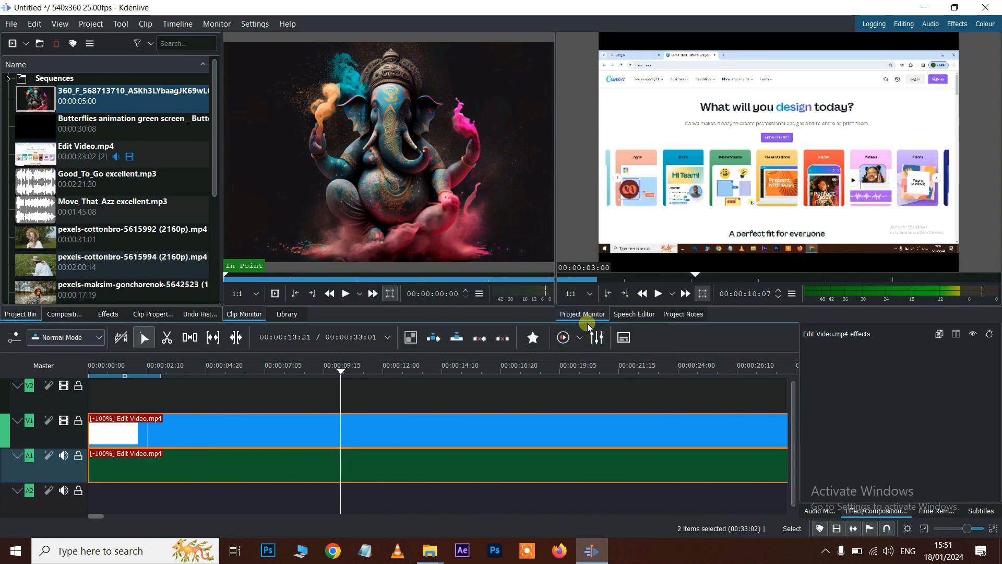
# - Preview the reversed clip, then delete the reversed Edit Video.mp4 clips
pyautogui.press('space')
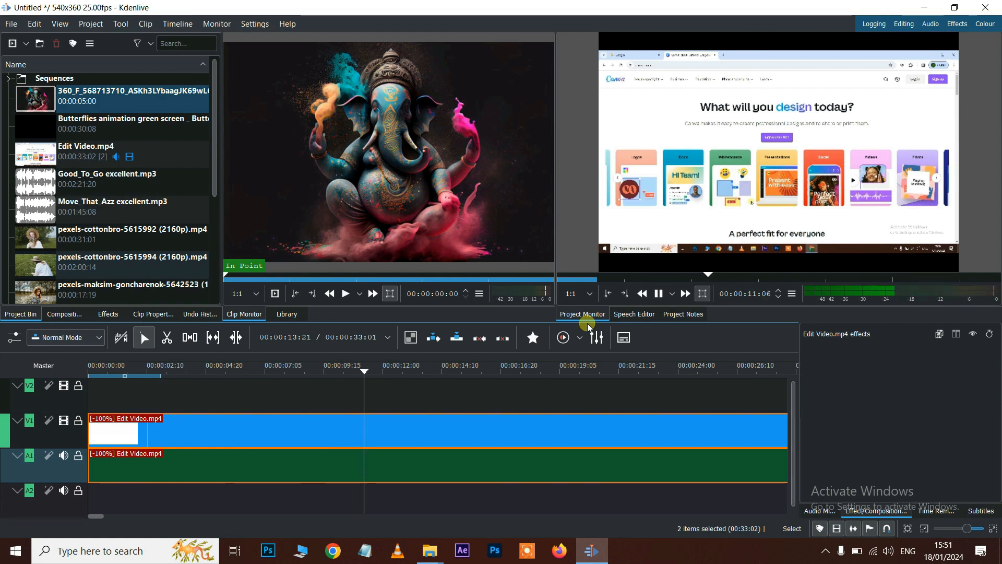
pyautogui.press('space')
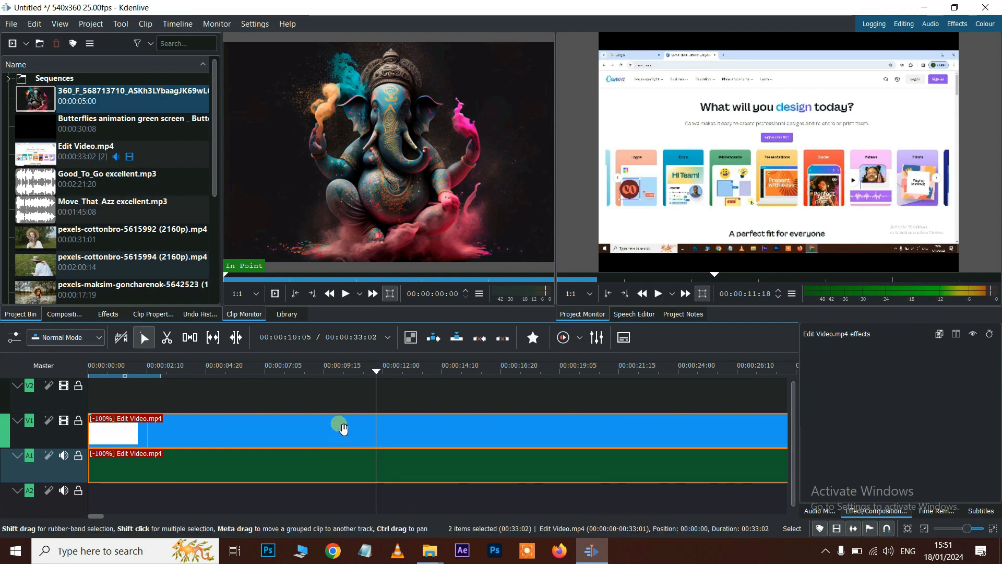
pyautogui.press('Delete')
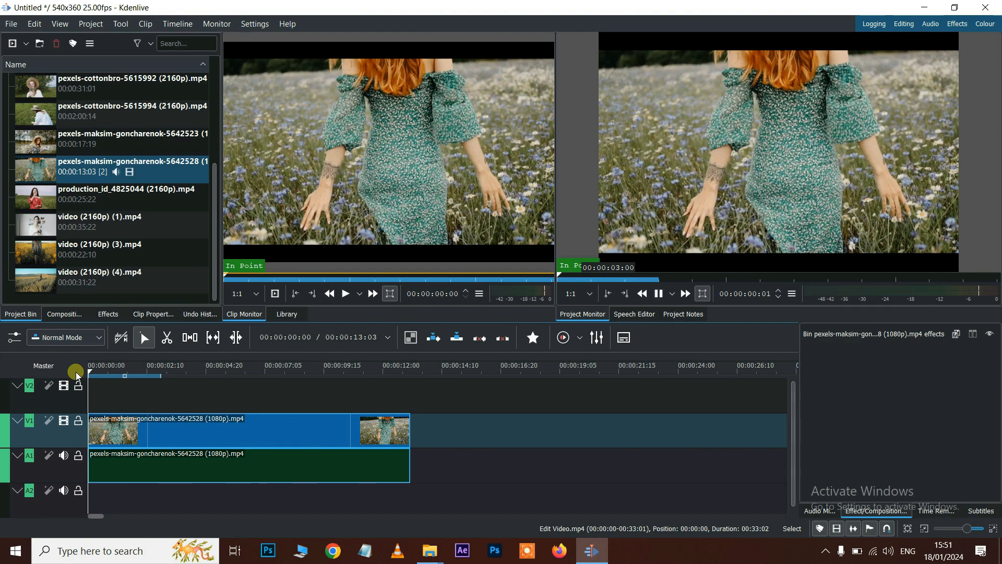
# - Reverse the goncharenok clip to -100% speed with Change Speed, then play it back from the start
pyautogui.press('space')
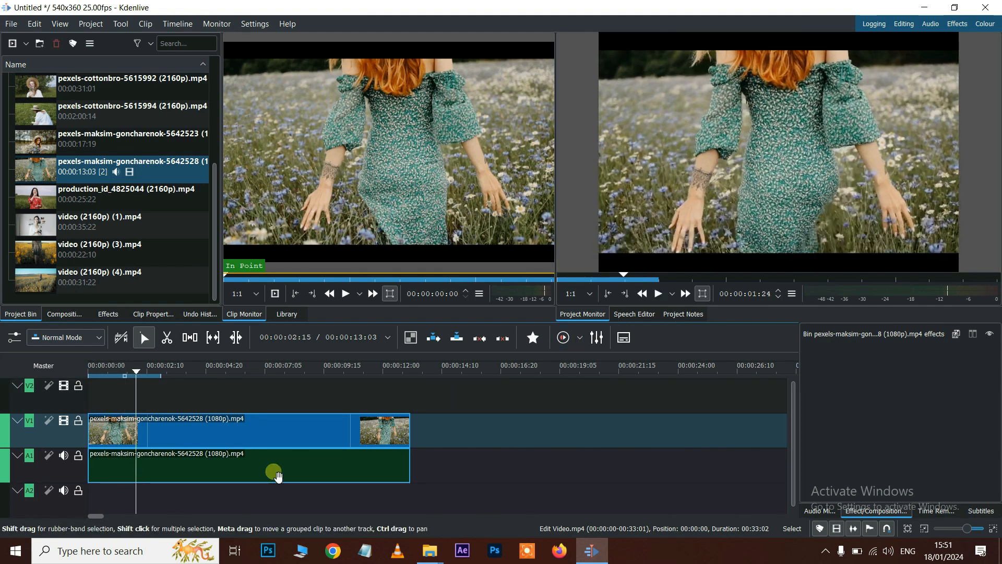
pyautogui.rightClick(242, 435)
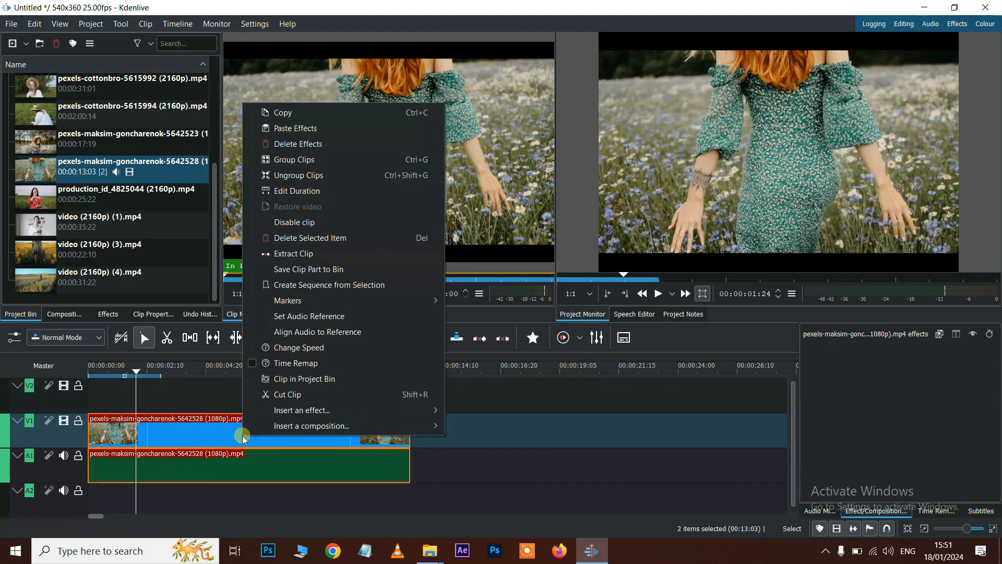
pyautogui.click(293, 347)
pyautogui.click(446, 258)
pyautogui.click(592, 325)
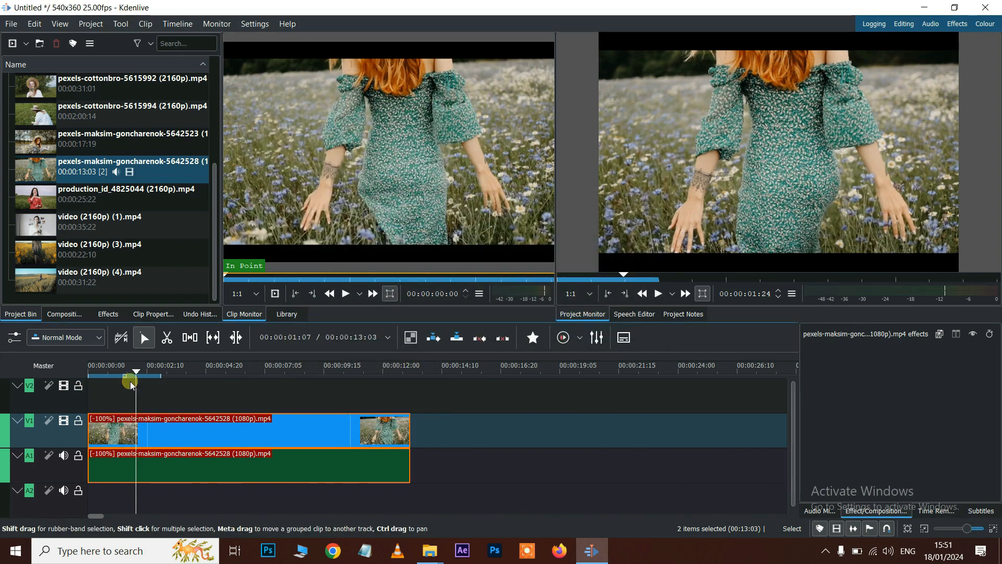
pyautogui.moveTo(135, 374); pyautogui.dragTo(93, 381)
pyautogui.press('space')
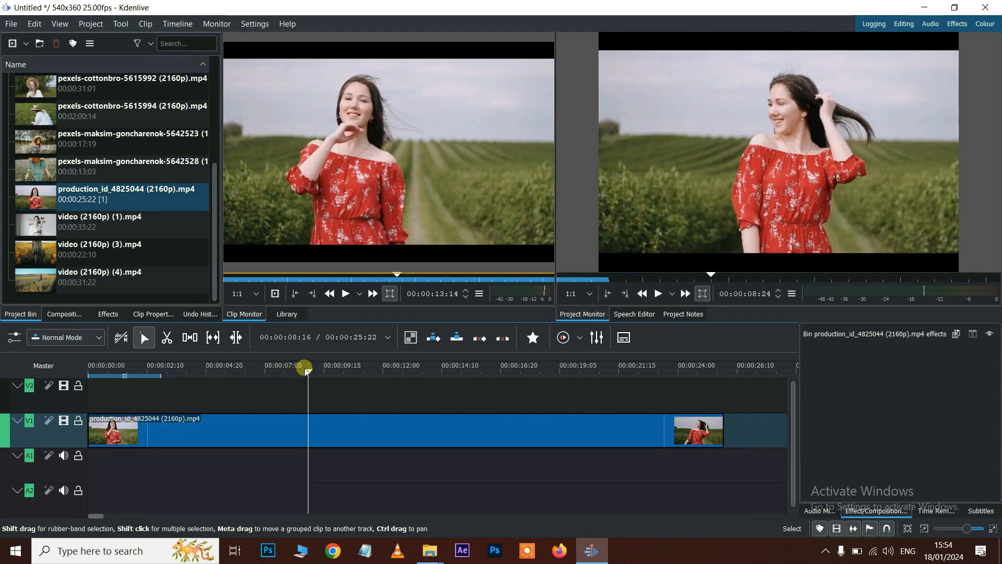
# - Extract the Project Monitor frame at about 11 seconds into the bin as snapshot.png
pyautogui.moveTo(287, 371); pyautogui.dragTo(321, 372)
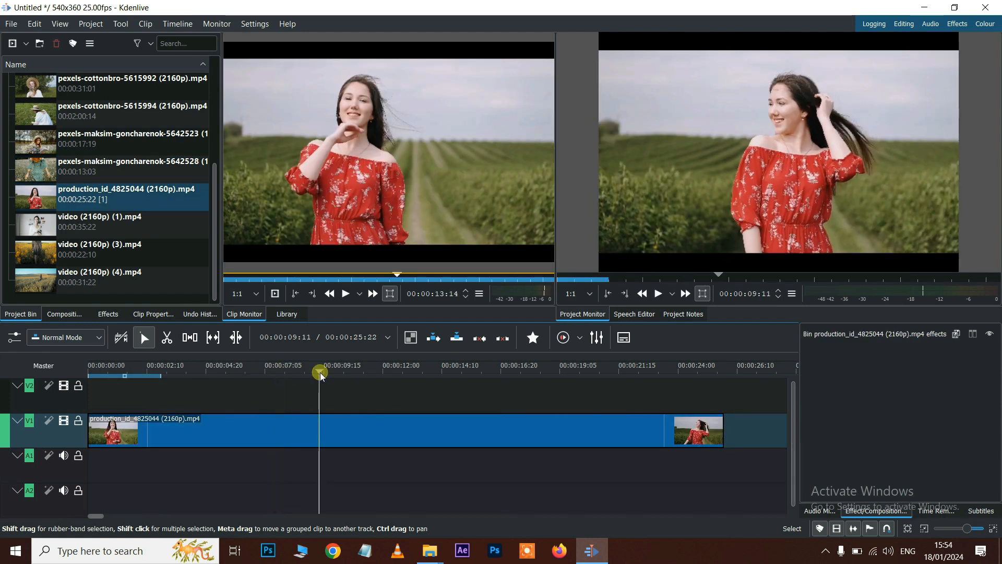
pyautogui.click(373, 365)
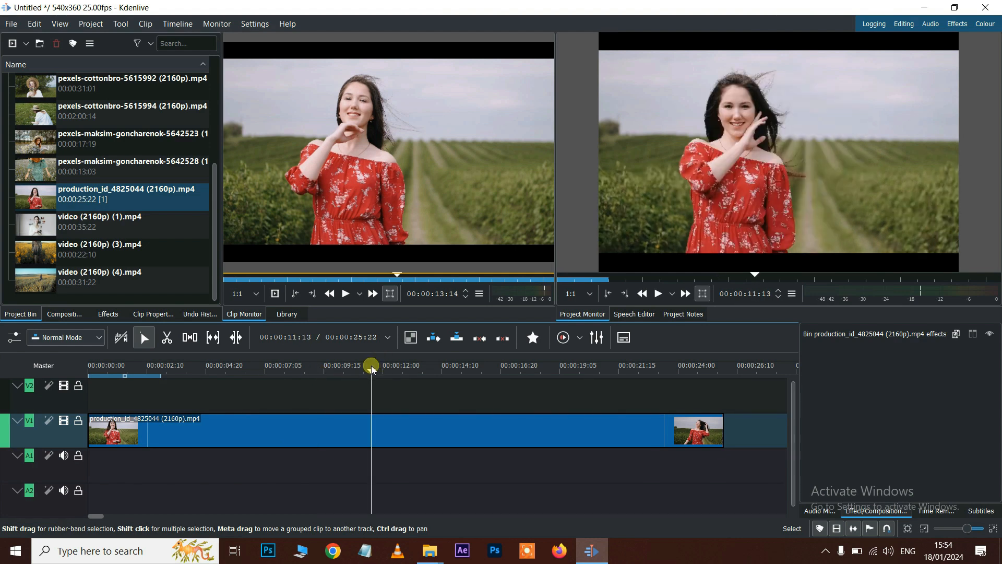
pyautogui.click(733, 155)
pyautogui.rightClick(757, 130)
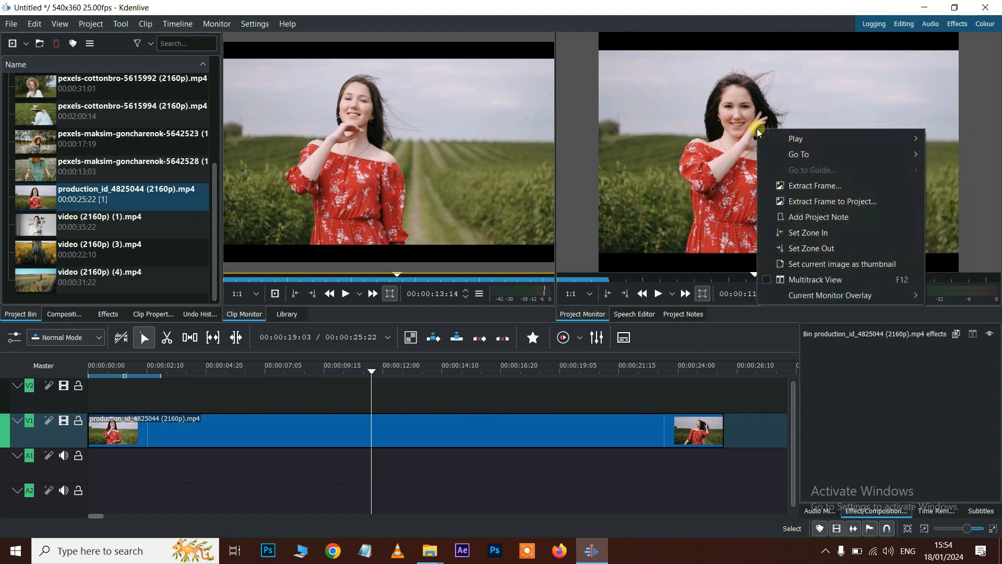
pyautogui.click(833, 202)
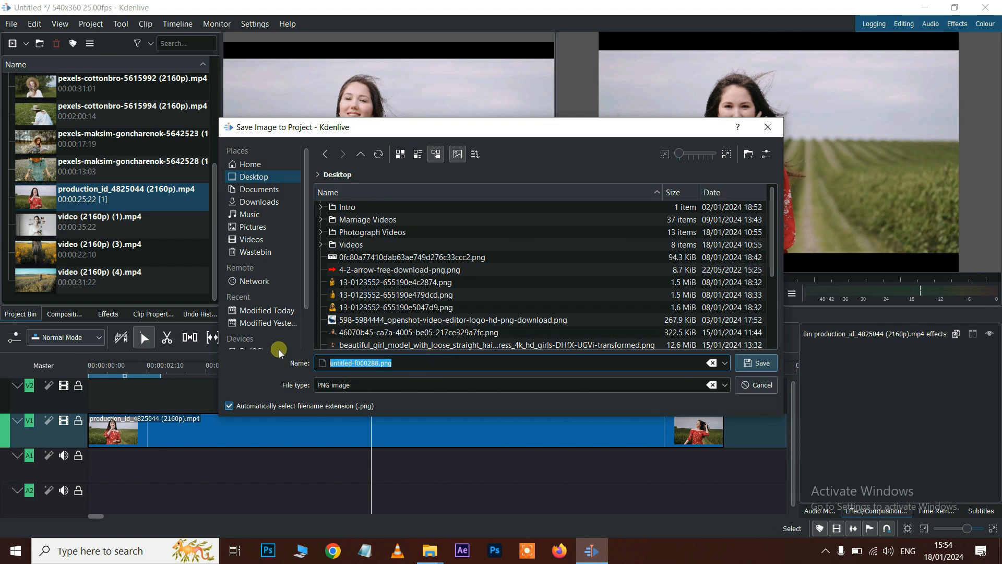
pyautogui.write('snapshot')
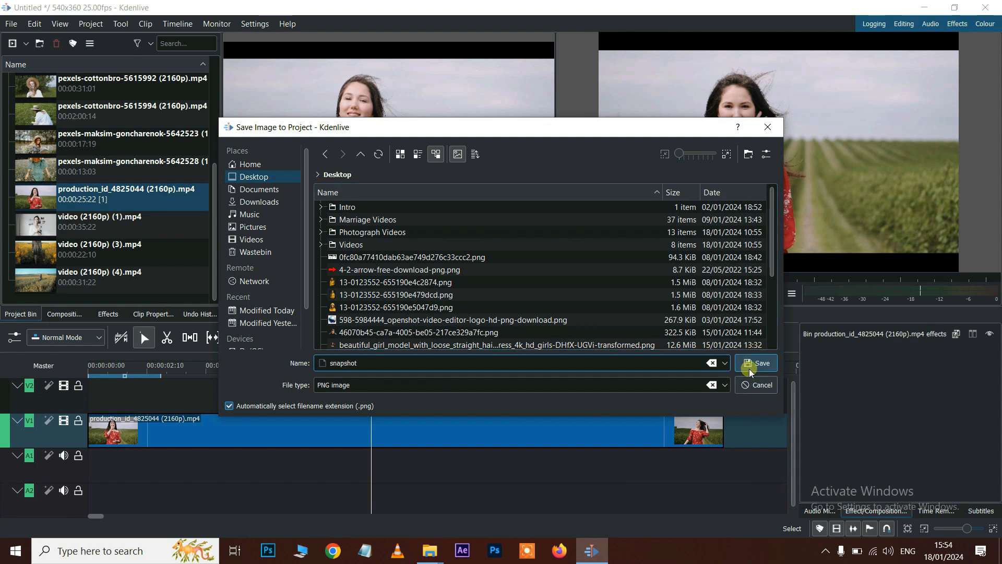
pyautogui.click(750, 367)
# - Test snapshot.png on track V2 near 12:04, play it, then delete it from V2
pyautogui.click(70, 226)
pyautogui.moveTo(79, 230); pyautogui.dragTo(366, 398)
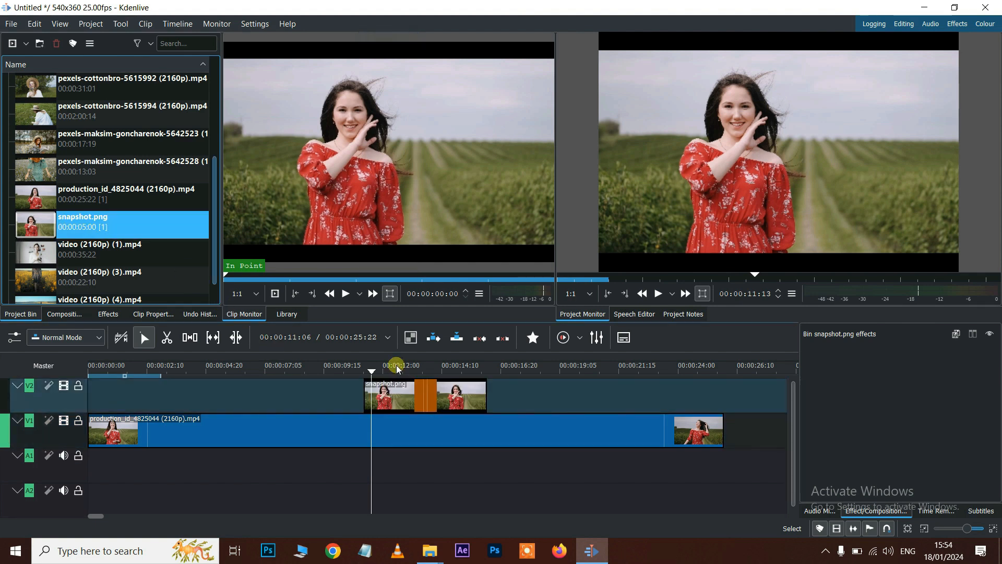
pyautogui.click(388, 367)
pyautogui.press('space')
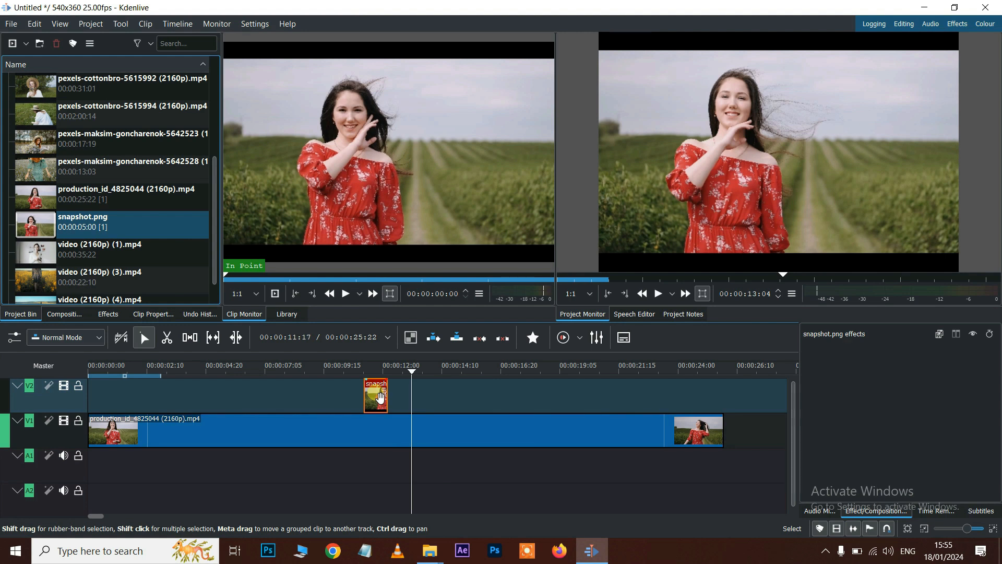
pyautogui.press('Delete')
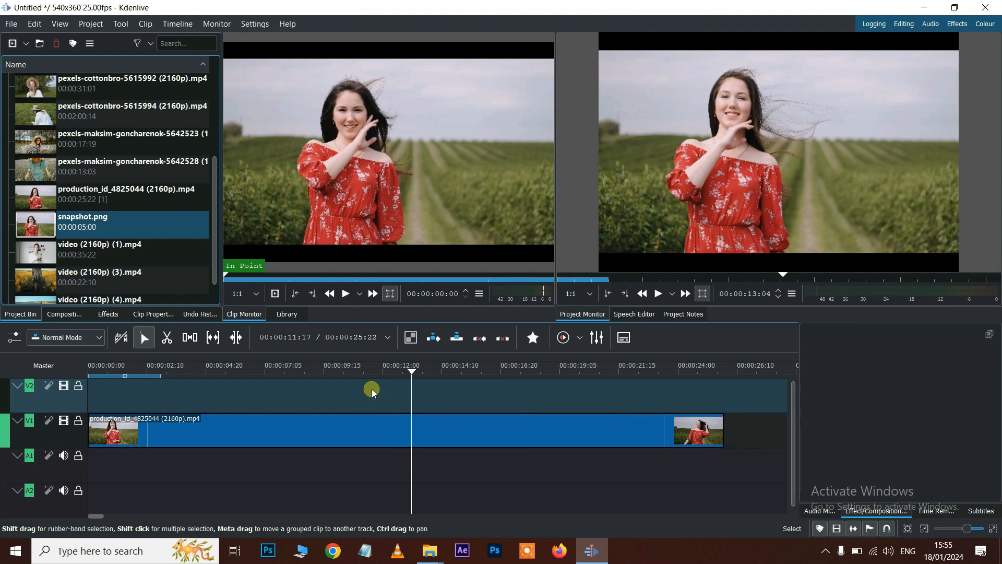
# - Select the production_id clip on V1 and browse the Blur and Sharpen video effects
pyautogui.click(381, 438)
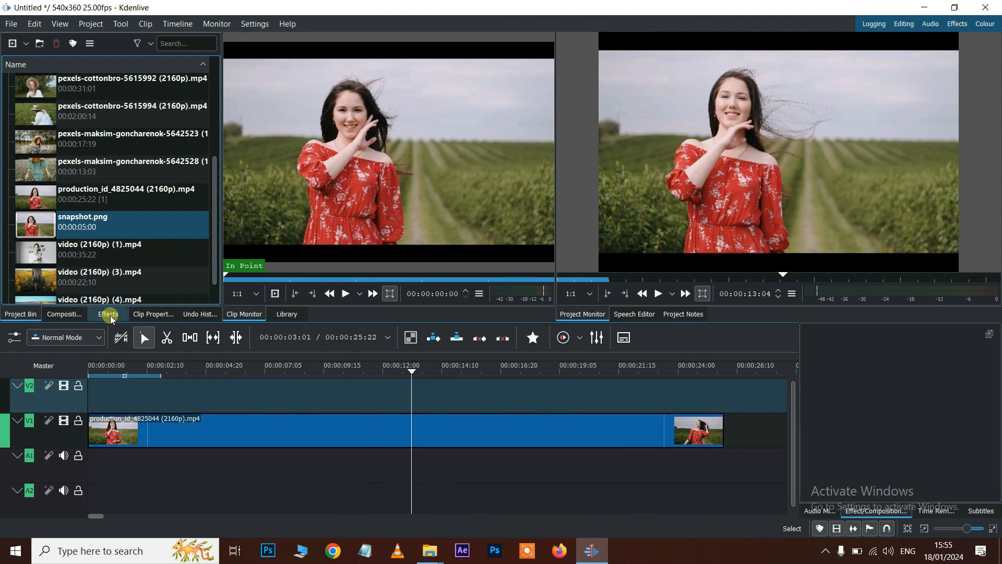
pyautogui.click(203, 436)
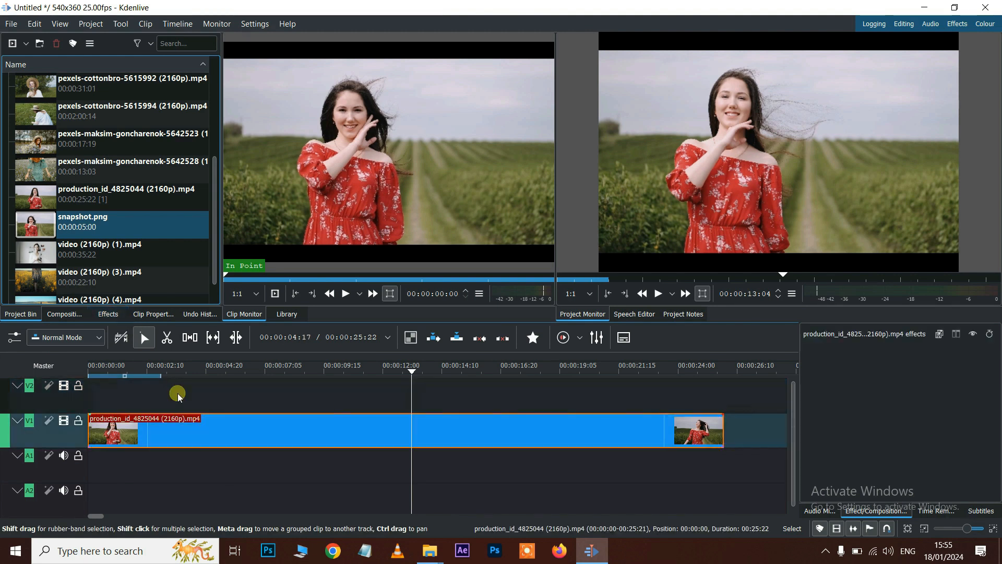
pyautogui.click(112, 314)
pyautogui.click(36, 46)
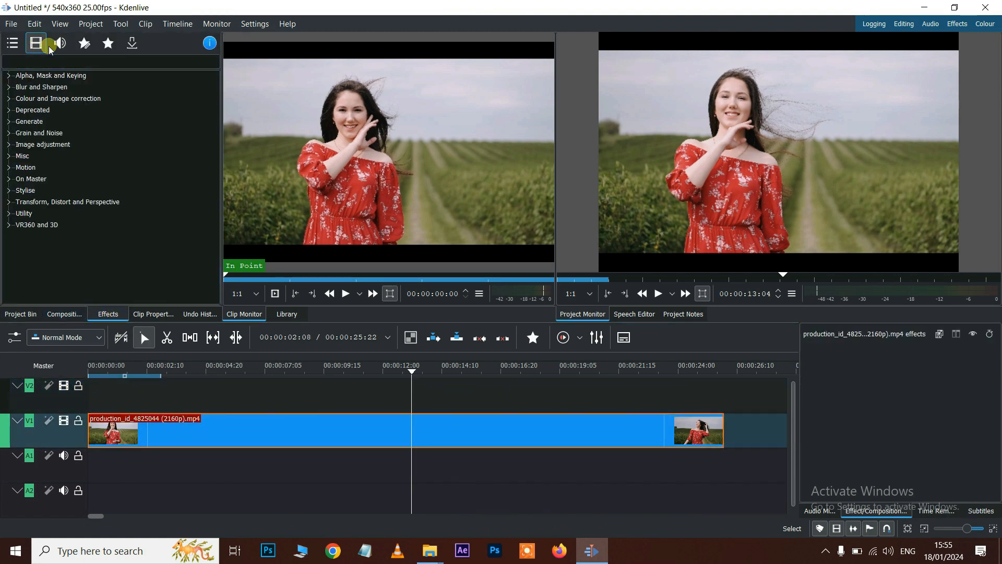
pyautogui.click(60, 45)
pyautogui.click(38, 45)
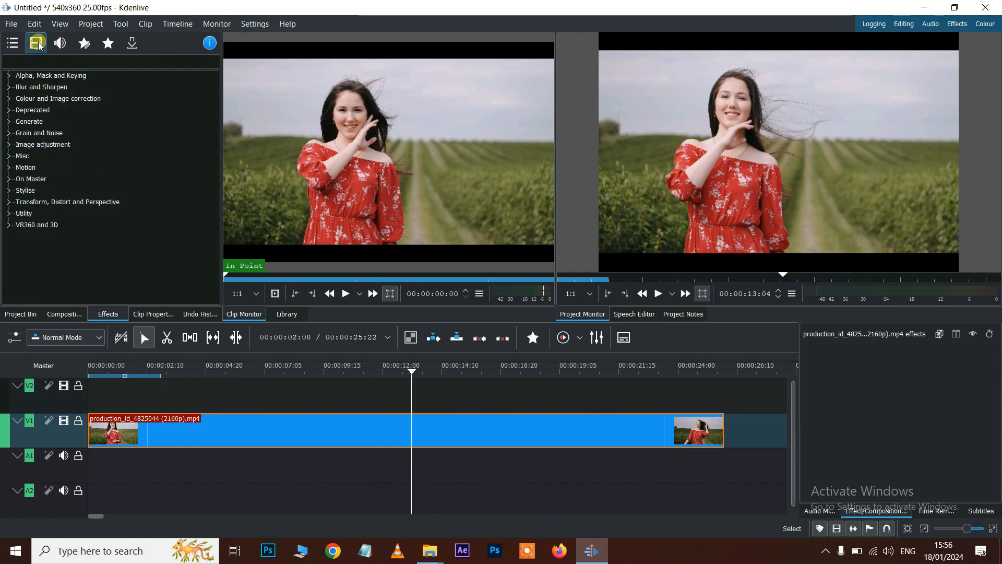
pyautogui.click(40, 88)
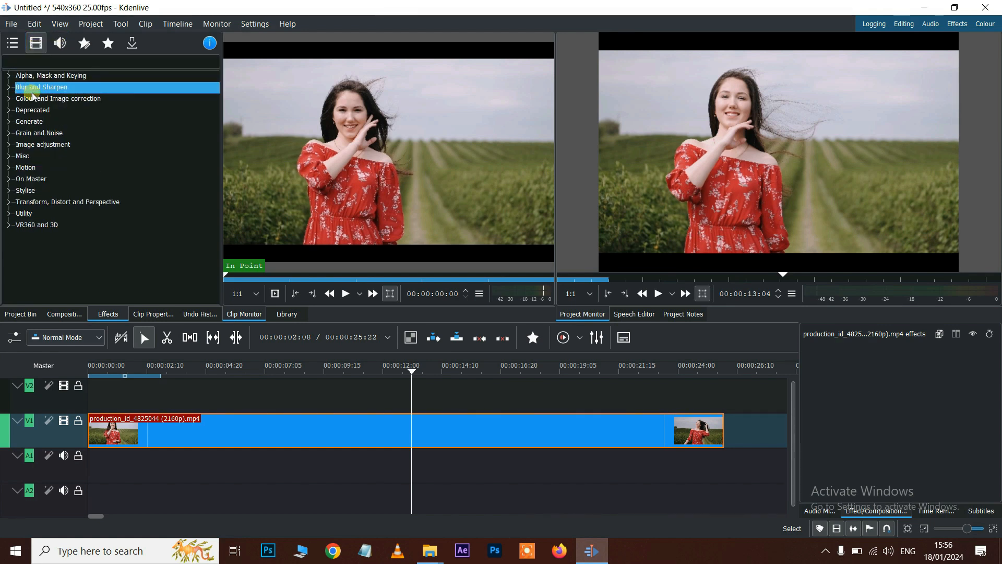
pyautogui.click(13, 94)
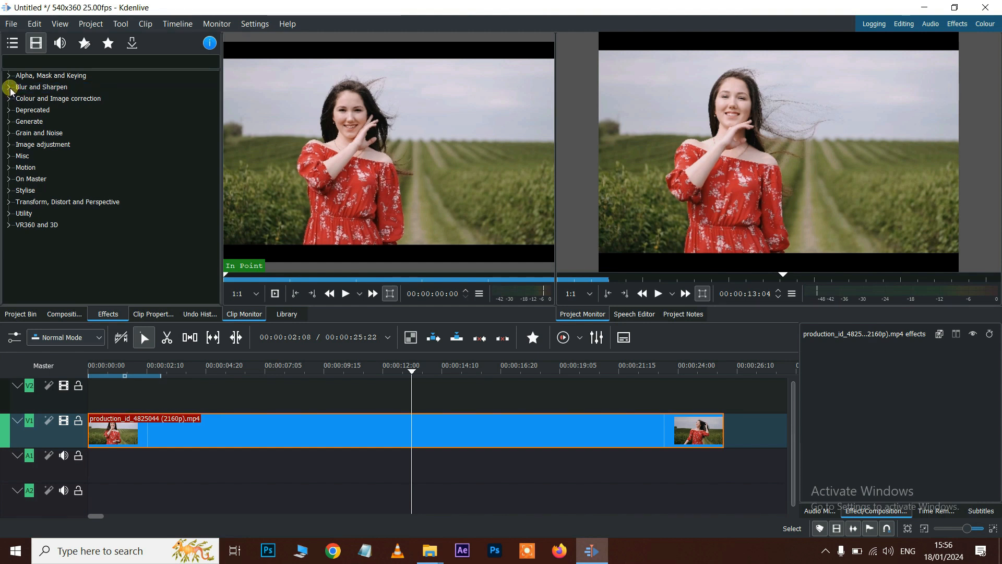
pyautogui.click(52, 217)
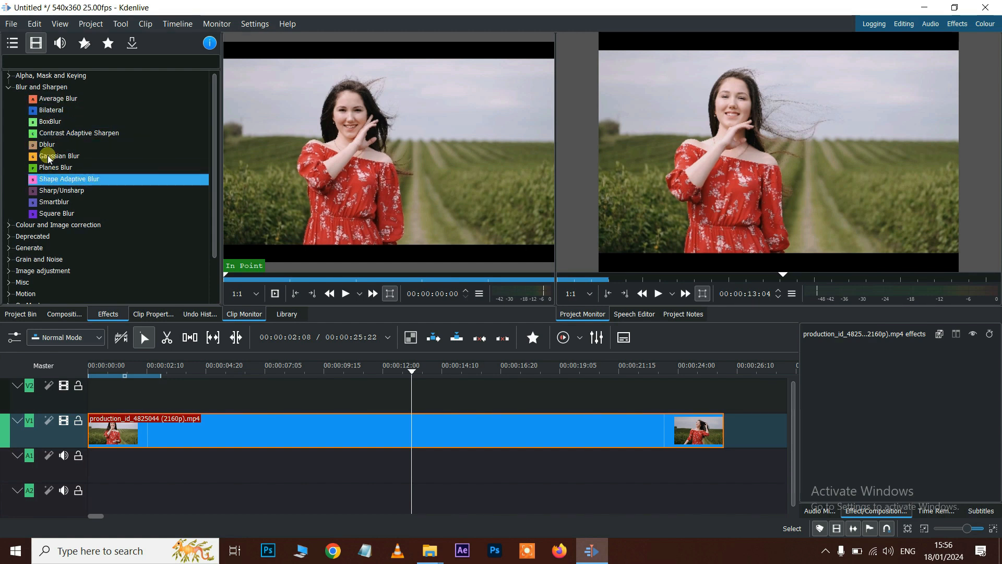
# - Collapse Blur and Sharpen and expand the Colour and Image correction effects category
pyautogui.click(9, 86)
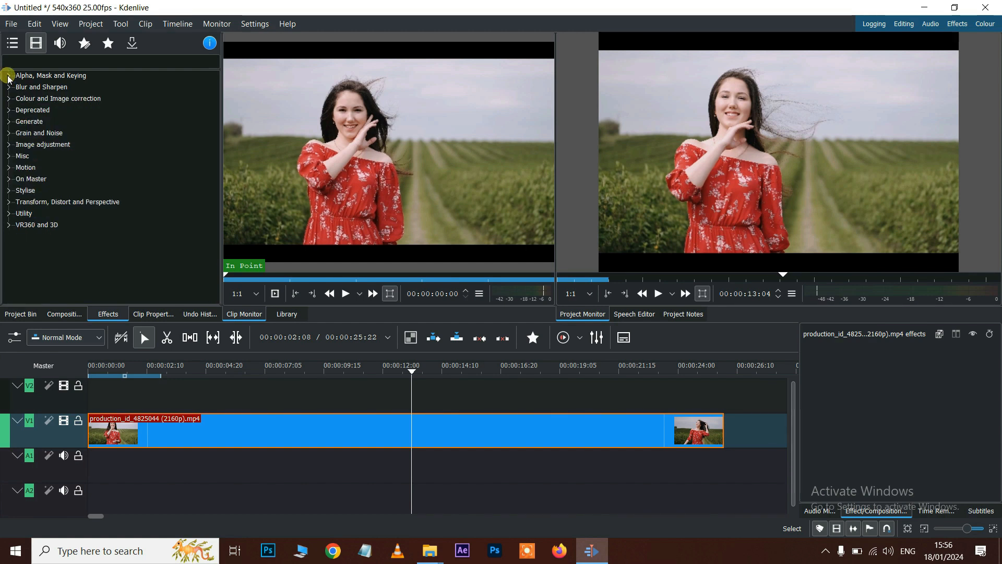
pyautogui.click(9, 76)
pyautogui.scroll(-2, 99, 214)
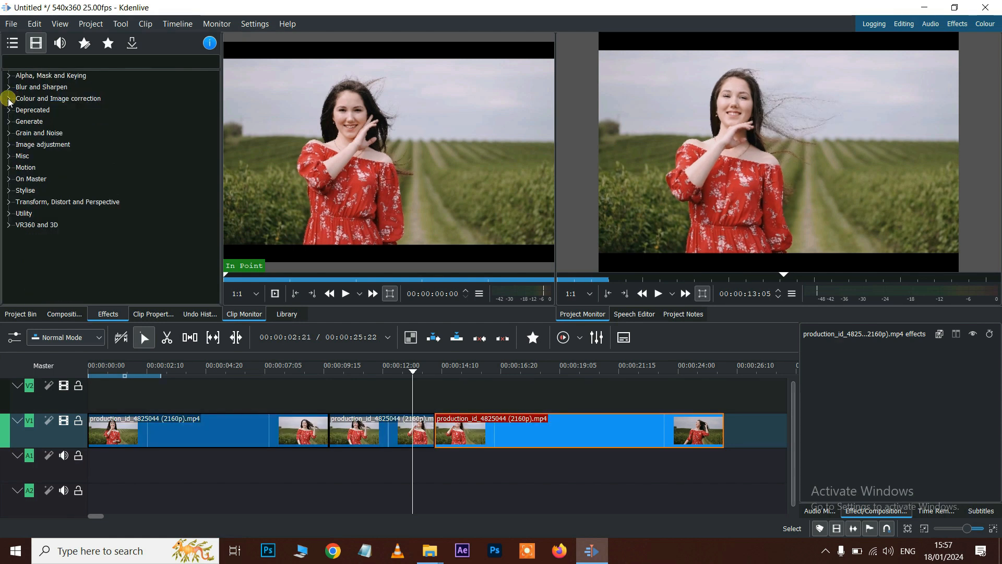
pyautogui.click(9, 99)
pyautogui.click(120, 169)
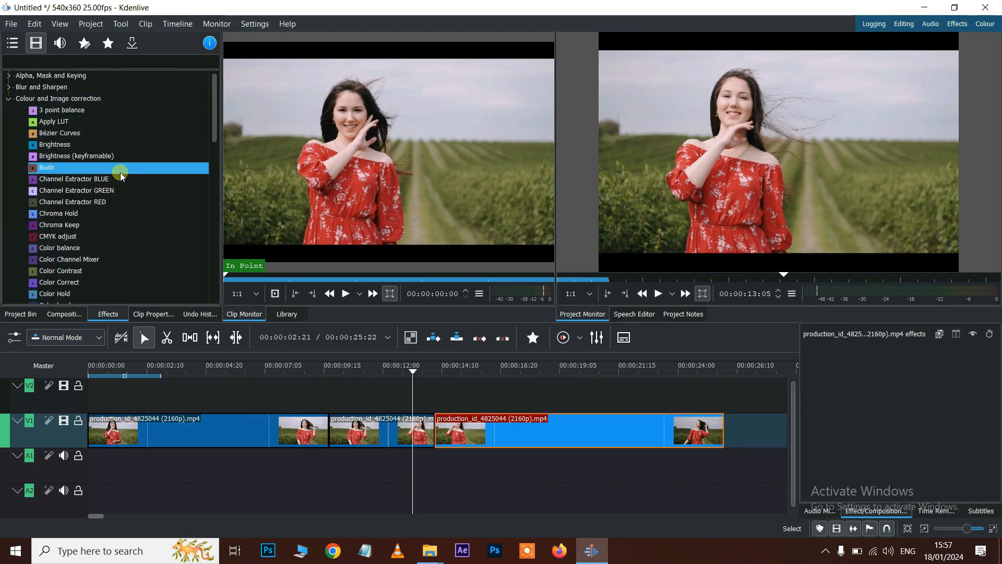
# - Add the Color levels effect to the middle production_id segment and show its settings
pyautogui.scroll(-1, 95, 146)
pyautogui.scroll(1, 95, 145)
pyautogui.click(79, 124)
pyautogui.click(58, 114)
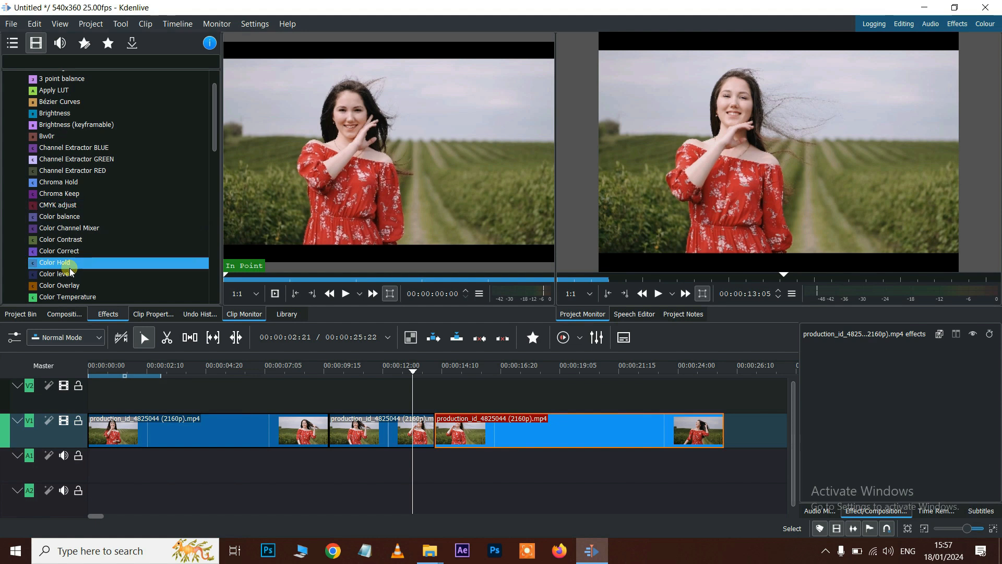
pyautogui.moveTo(58, 276); pyautogui.dragTo(379, 436)
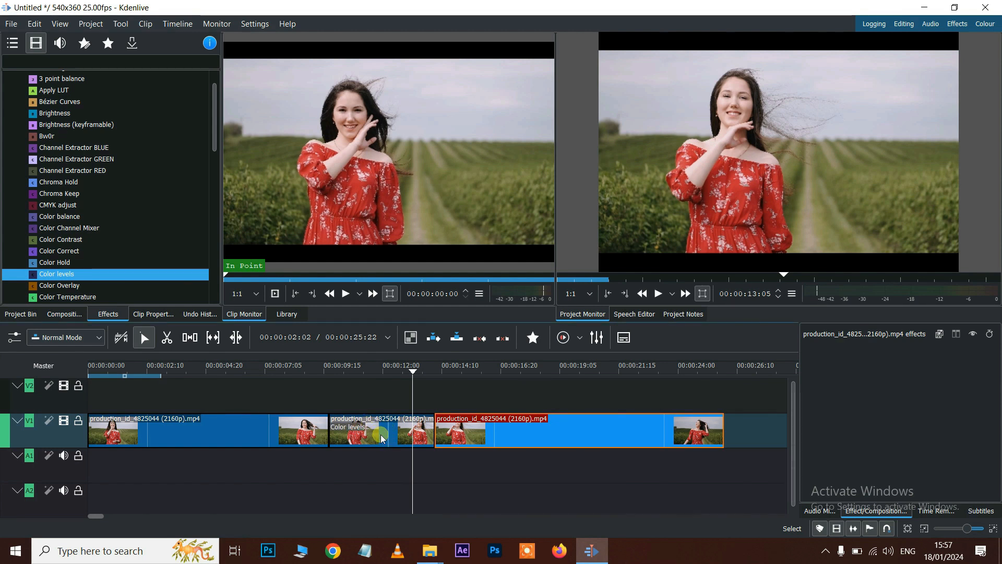
pyautogui.click(351, 432)
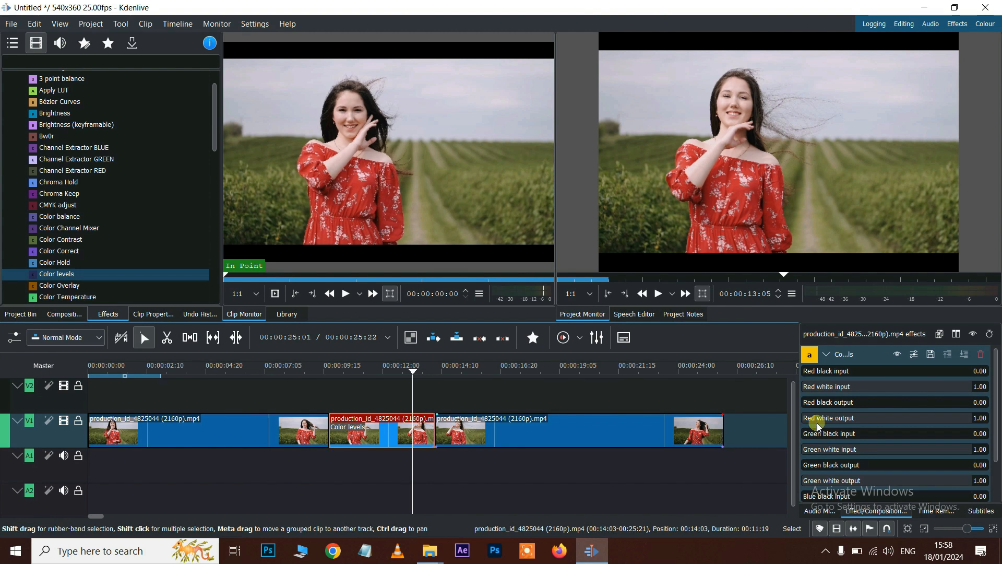
# - Set Red white input 0.92, Red white output 0.84, Blue white output 0.85, then preview around 6 seconds
pyautogui.moveTo(955, 389); pyautogui.dragTo(956, 422)
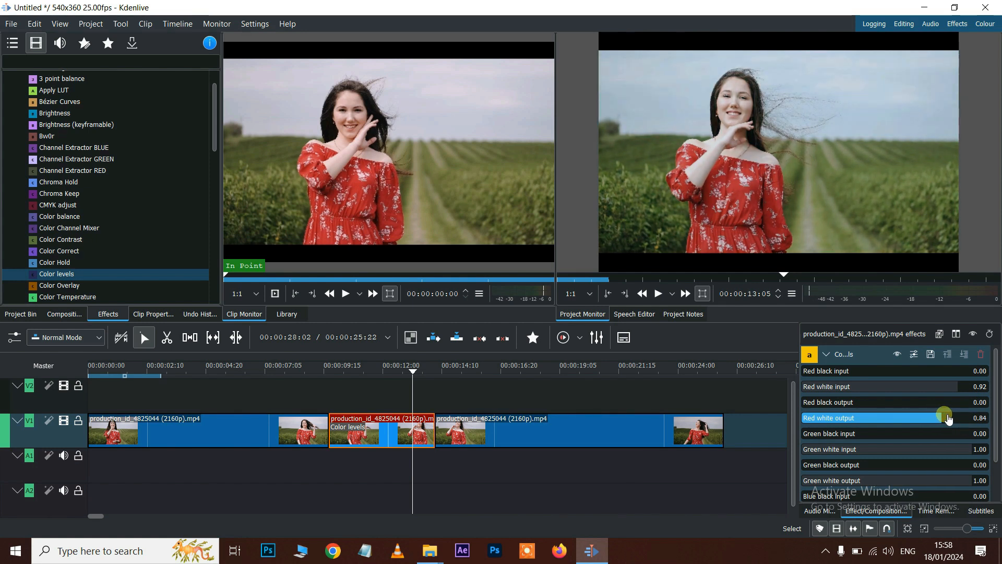
pyautogui.scroll(-2, 943, 426)
pyautogui.moveTo(956, 492); pyautogui.dragTo(946, 493)
pyautogui.click(261, 367)
pyautogui.moveTo(256, 370); pyautogui.dragTo(245, 372)
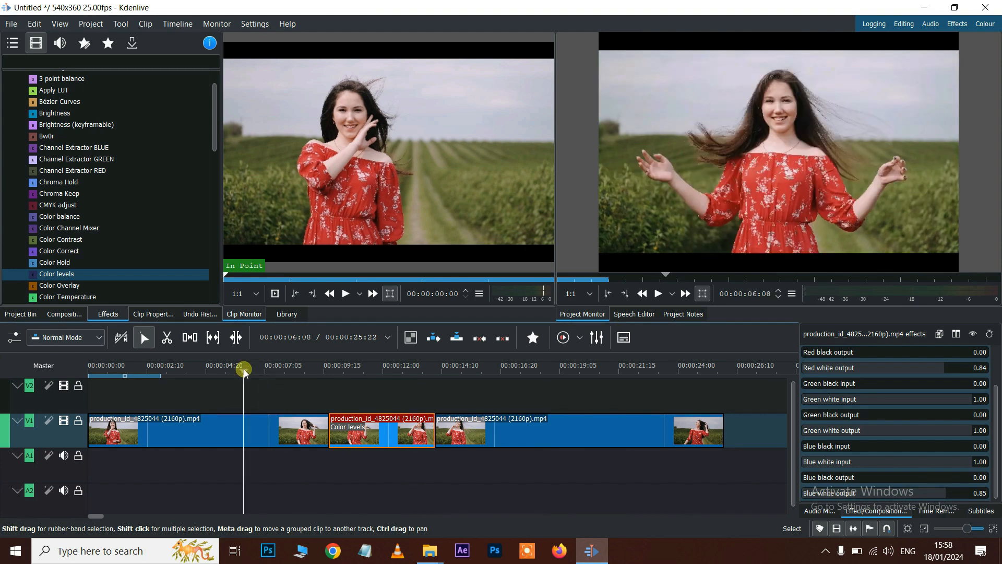
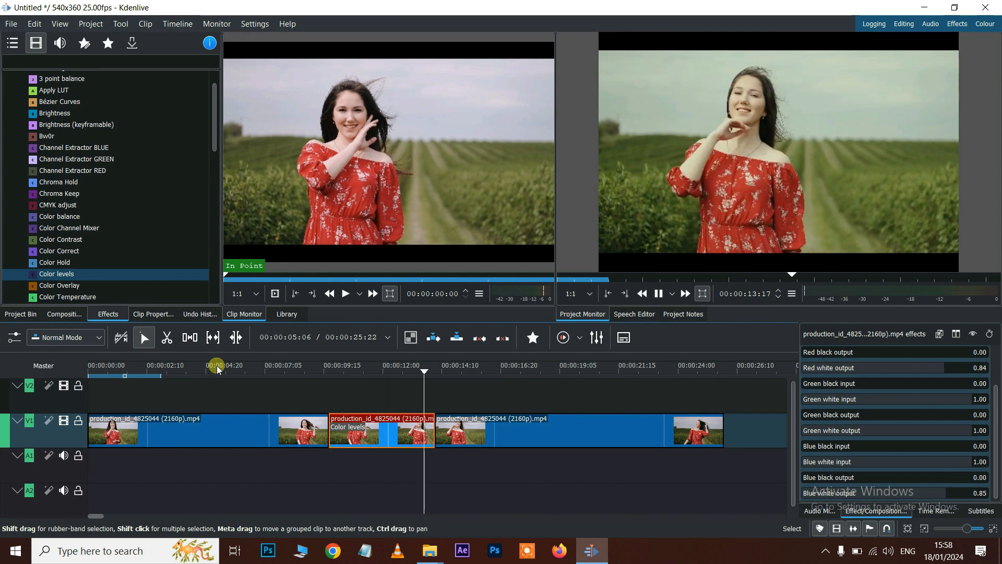
# - Drop the Brightness effect onto the middle production_id clip and set Brightness to 522
pyautogui.click(381, 367)
pyautogui.scroll(2, 97, 186)
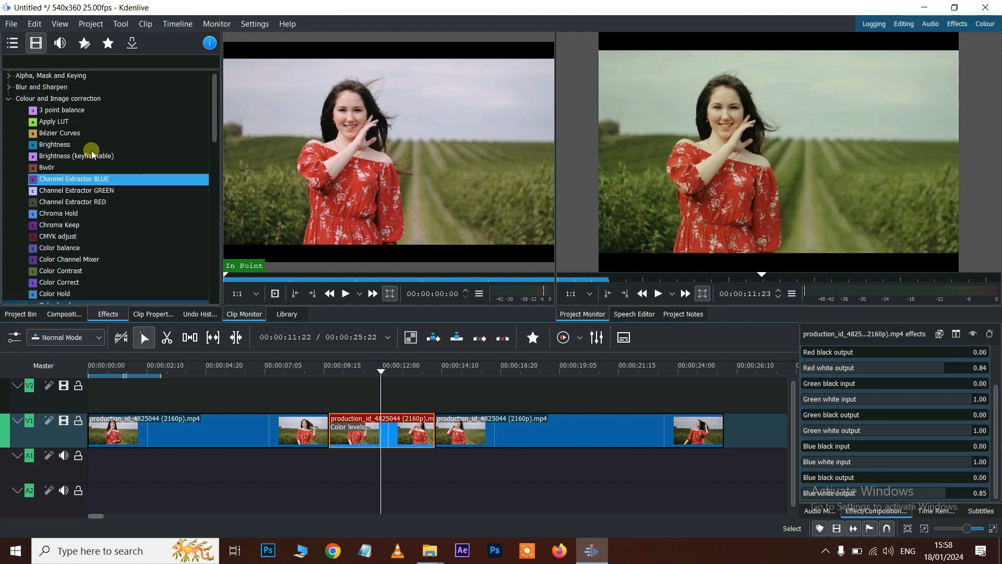
pyautogui.moveTo(76, 146); pyautogui.dragTo(362, 438)
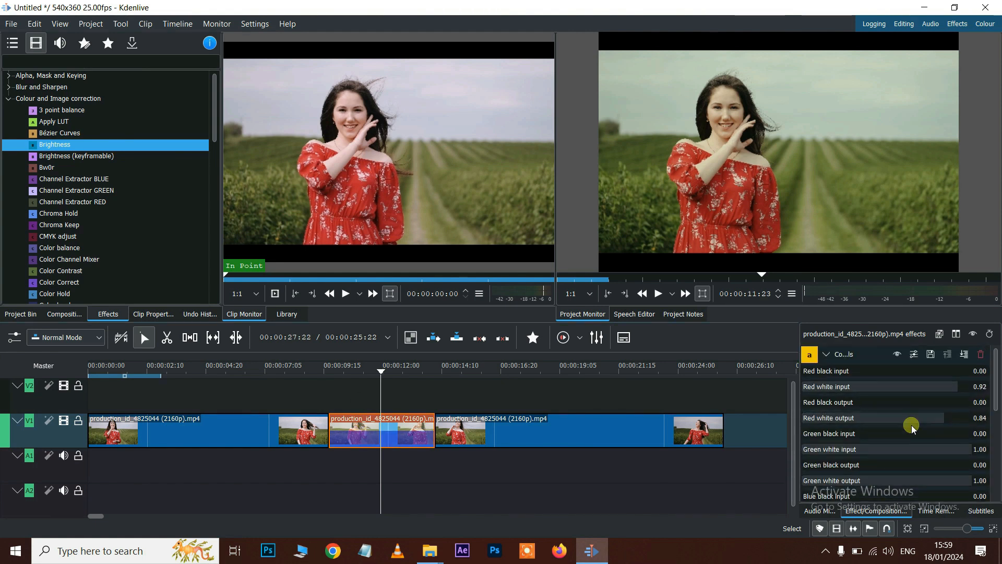
pyautogui.click(826, 353)
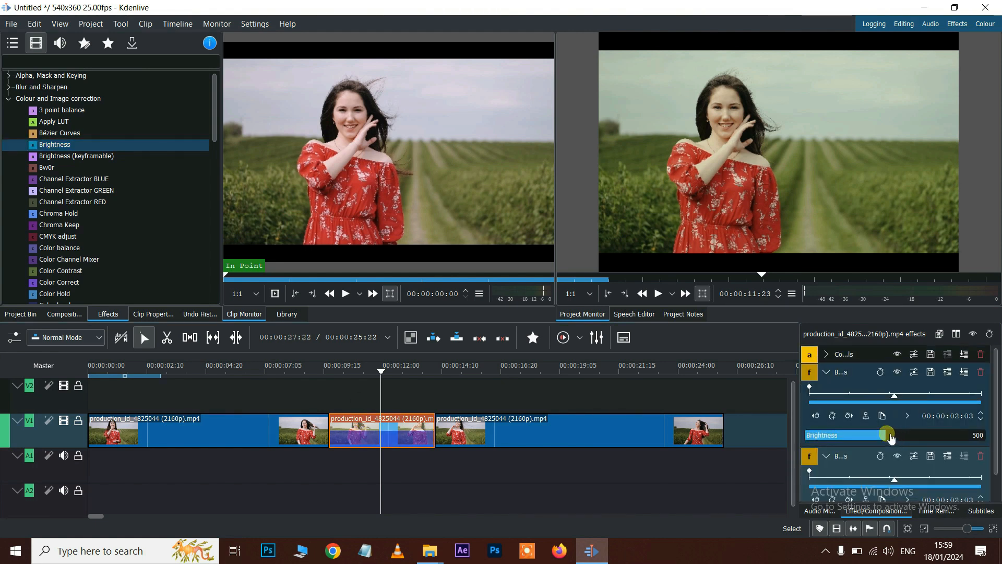
pyautogui.moveTo(891, 439)
pyautogui.mouseDown()
pyautogui.moveTo(833, 440)
pyautogui.moveTo(916, 441)
pyautogui.moveTo(893, 444)
pyautogui.mouseUp()
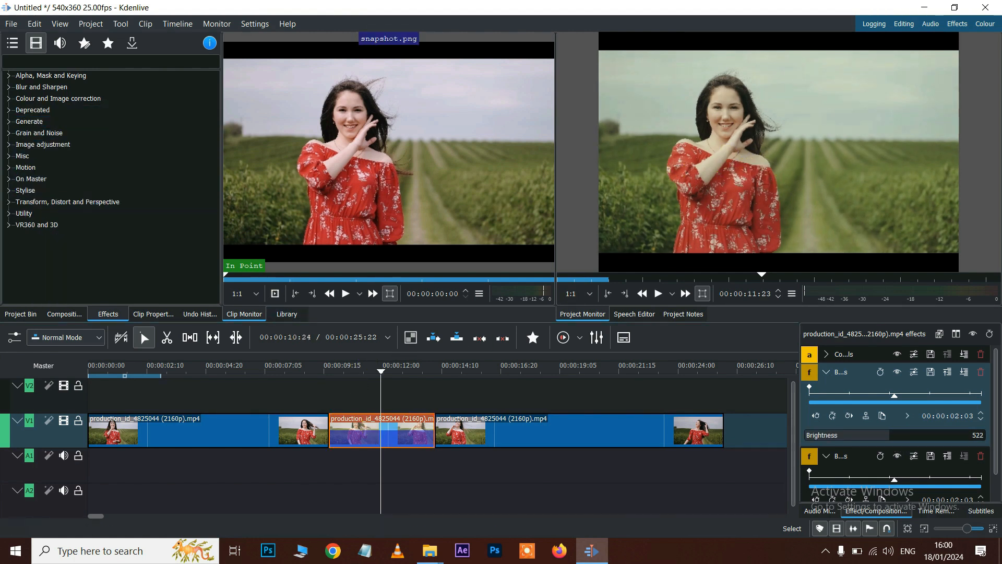
# - Apply Flip Horizontally from Transform, Distort and Perspective to the middle V1 clip
pyautogui.click(32, 204)
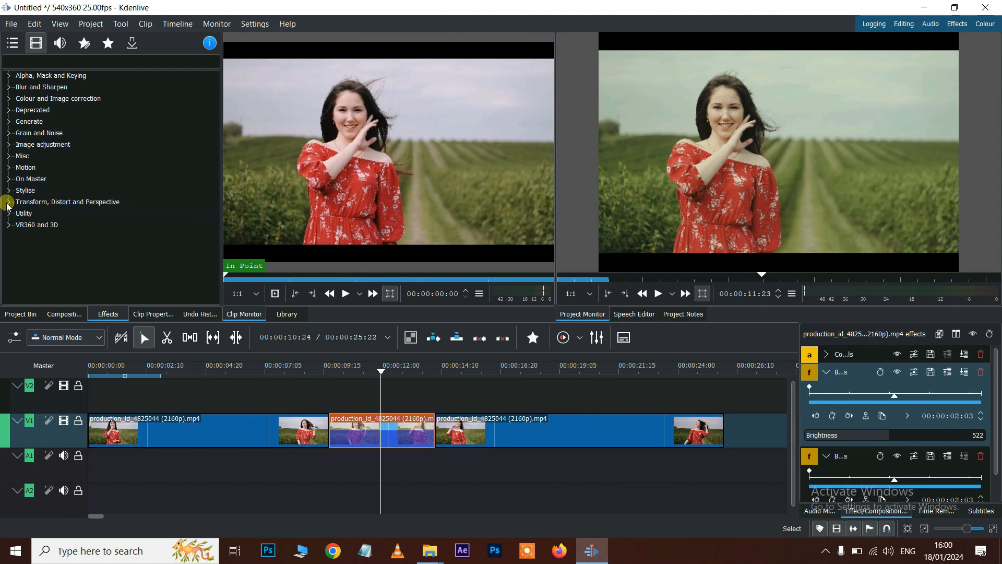
pyautogui.click(10, 204)
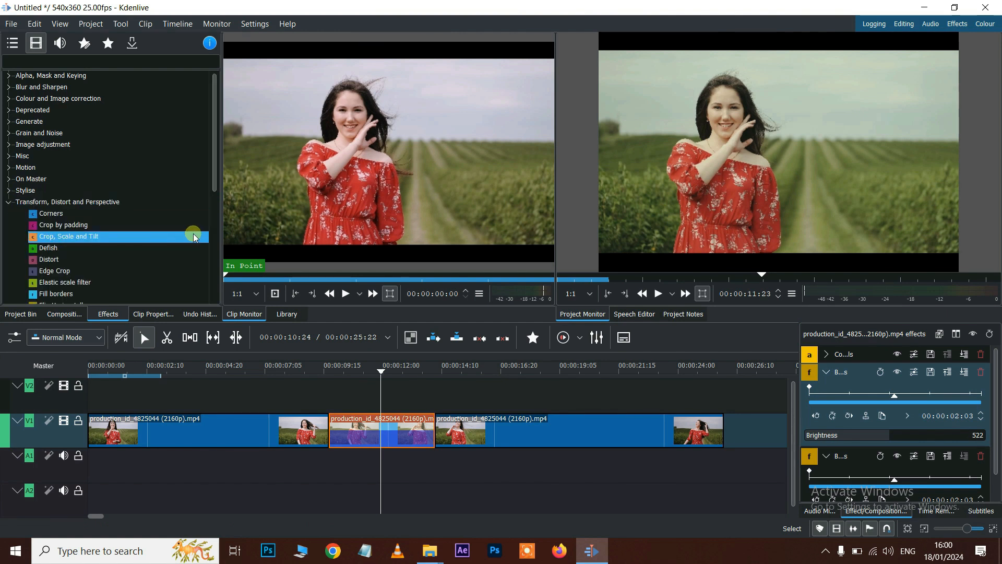
pyautogui.scroll(-1, 195, 237)
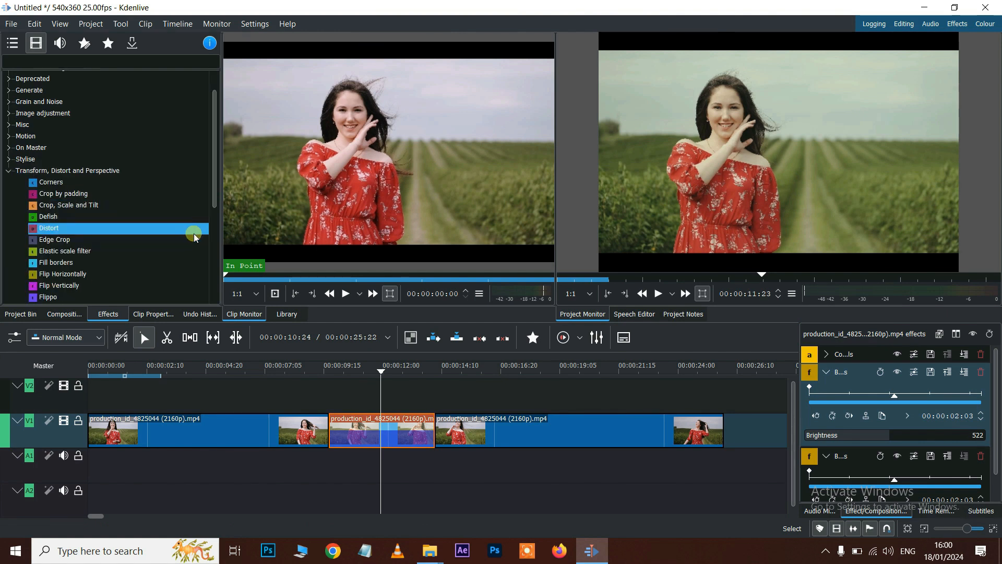
pyautogui.scroll(-1, 146, 254)
pyautogui.click(153, 242)
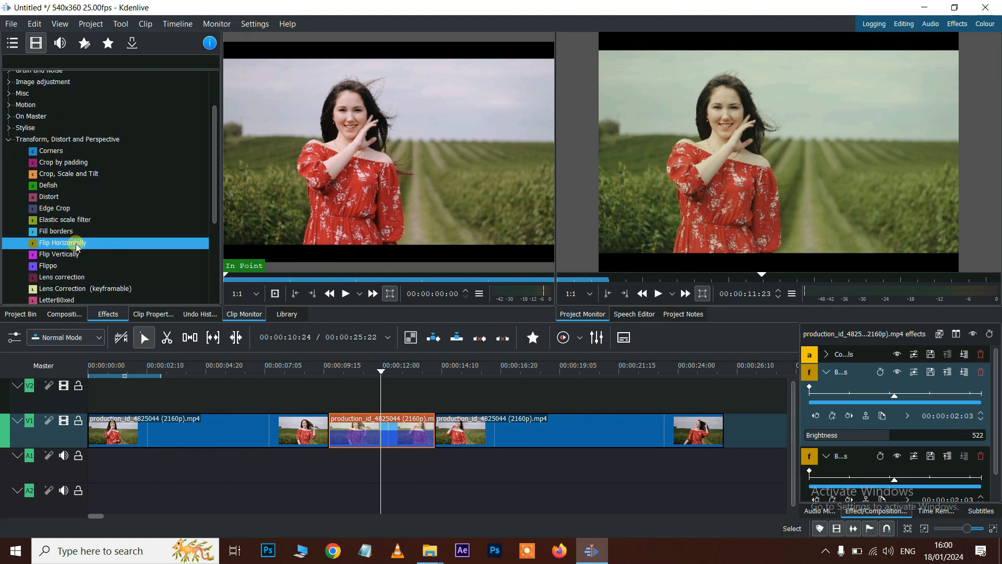
pyautogui.moveTo(61, 247); pyautogui.dragTo(353, 431)
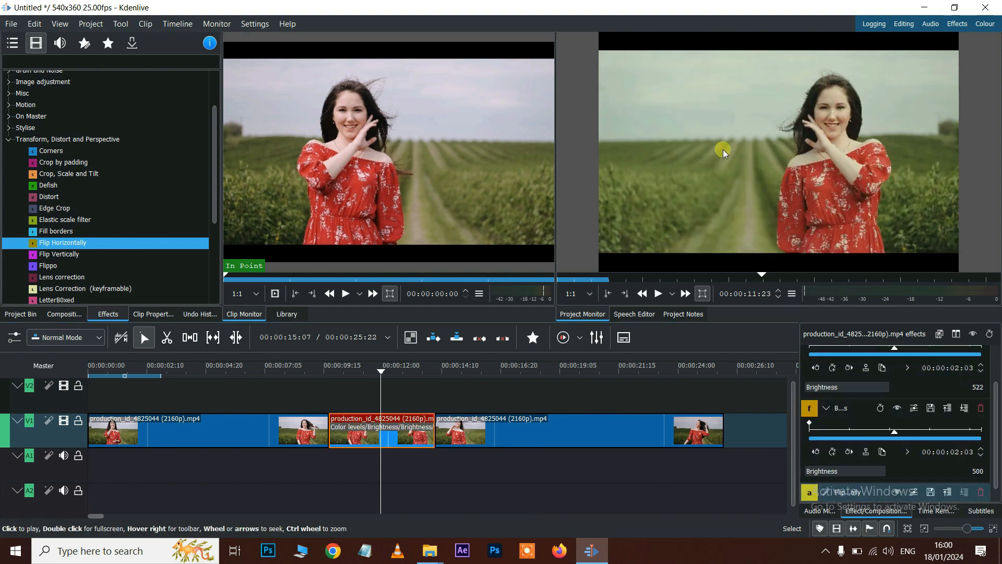
# - Preview the mirrored clip from 00:00:08:14, then select the Flip Vertically effect
pyautogui.click(299, 368)
pyautogui.press('space')
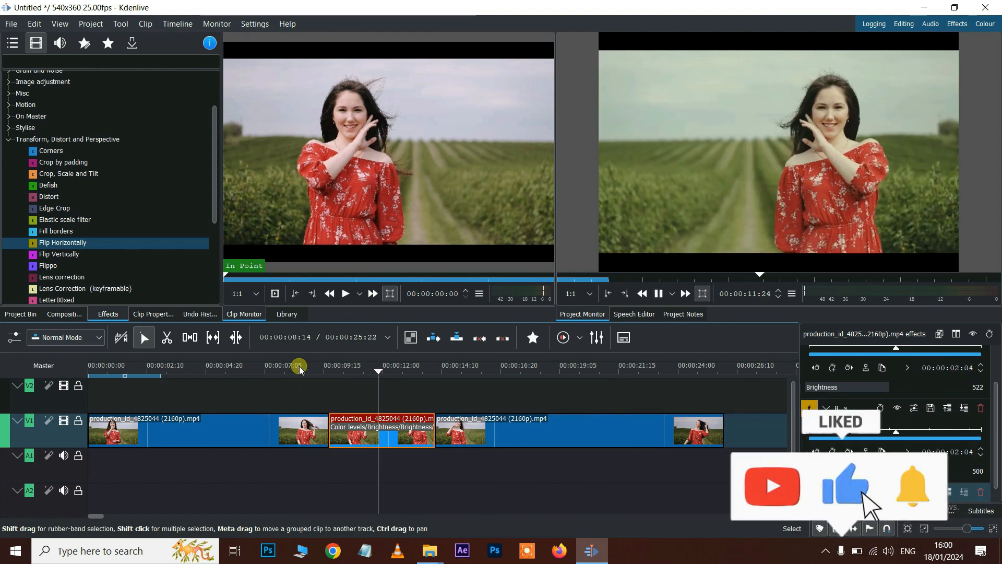
pyautogui.press('space')
pyautogui.click(78, 256)
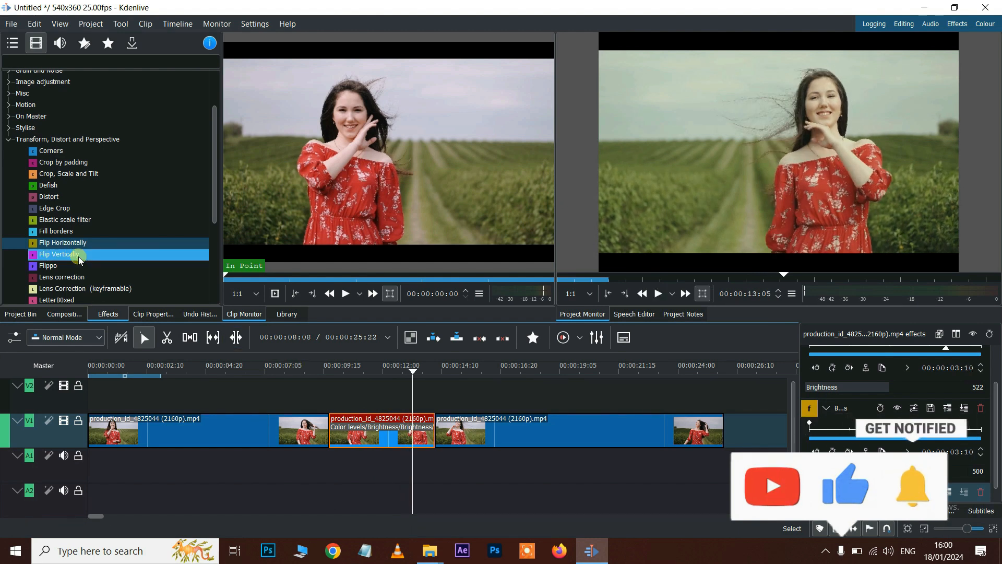
pyautogui.scroll(-2, 79, 256)
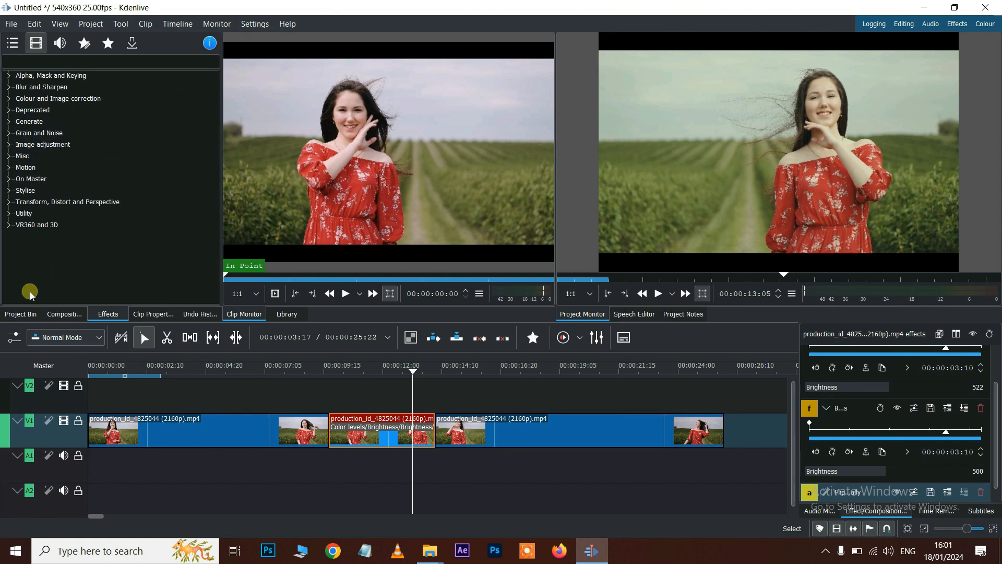
# - Try the Butterflies clip on the upper track near 00:00:09, then delete it from the timeline
pyautogui.click(21, 314)
pyautogui.scroll(3, 108, 201)
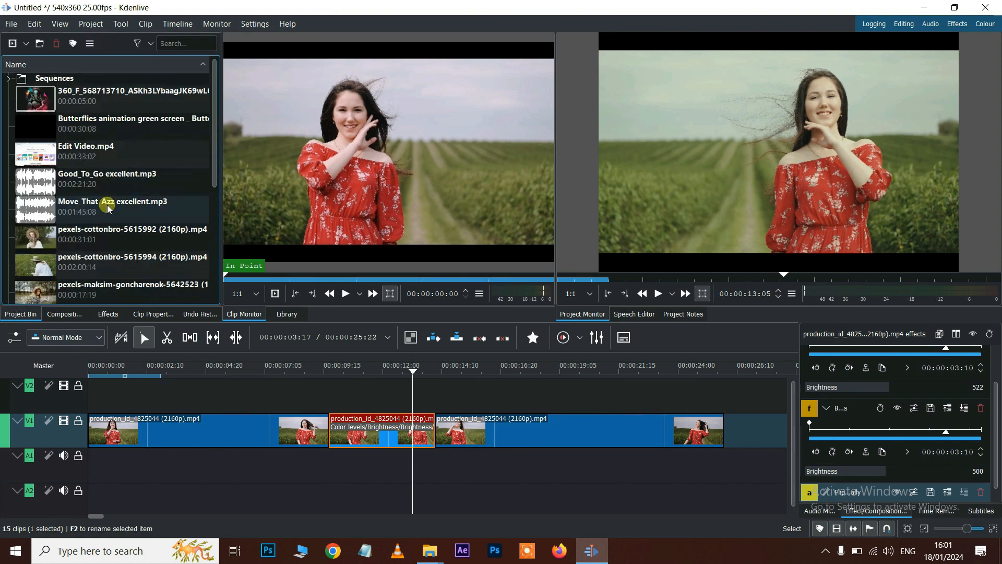
pyautogui.moveTo(42, 125); pyautogui.dragTo(352, 400)
pyautogui.moveTo(514, 381); pyautogui.dragTo(531, 381)
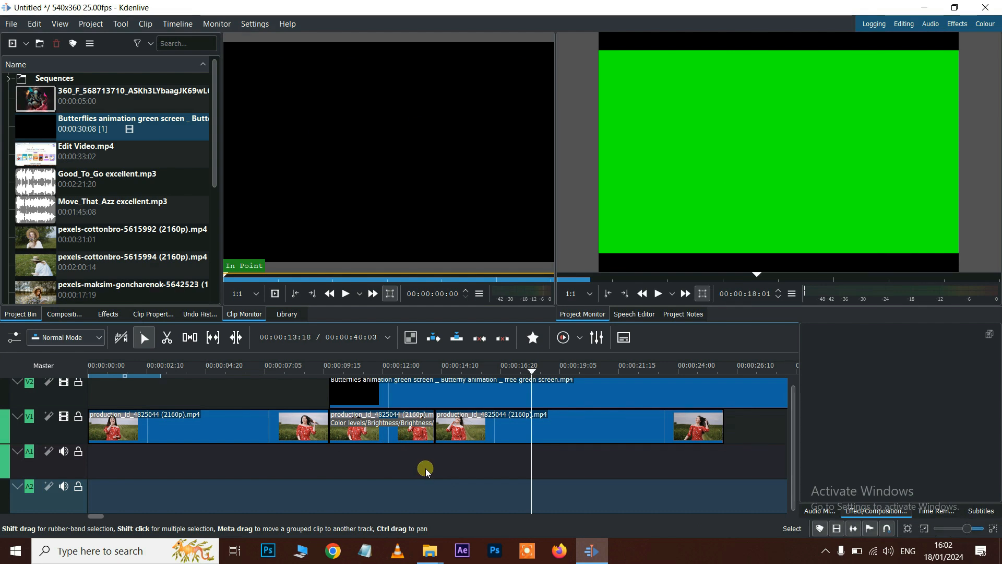
pyautogui.click(438, 398)
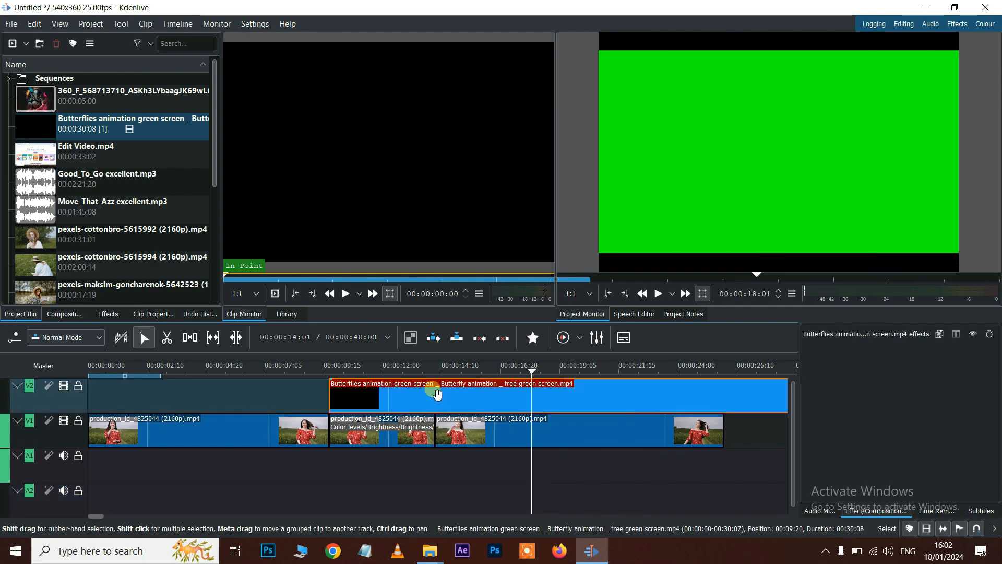
pyautogui.press('Delete')
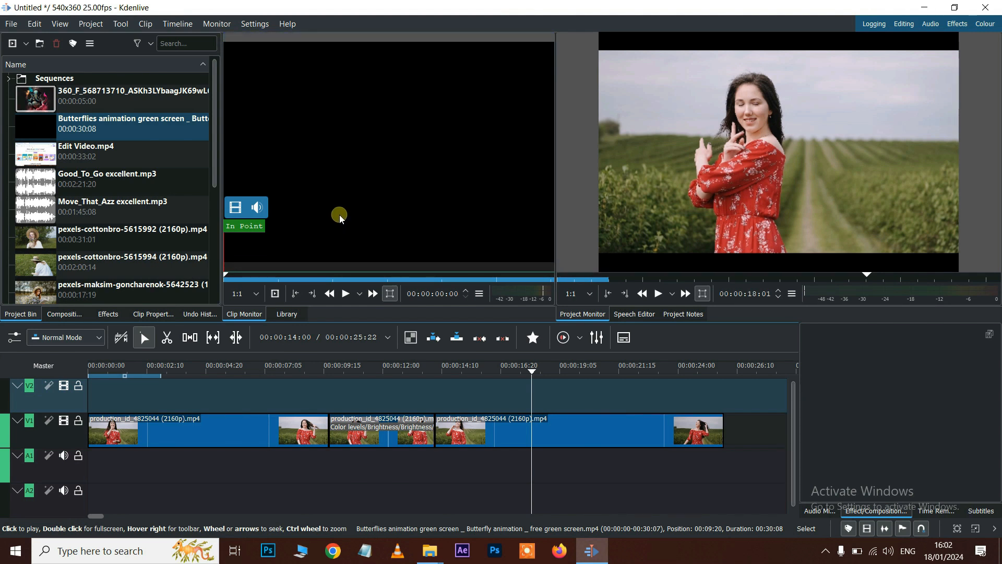
# - Mark 00:00:08:11 to 00:00:13:00 in the Butterflies clip and place that section above the middle clip
pyautogui.click(41, 124)
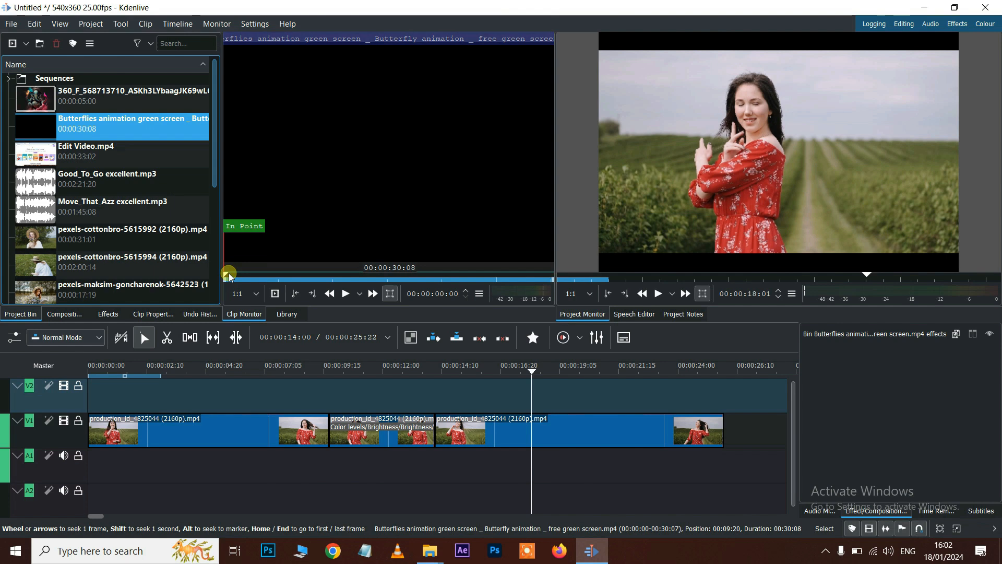
pyautogui.moveTo(227, 272); pyautogui.dragTo(316, 272)
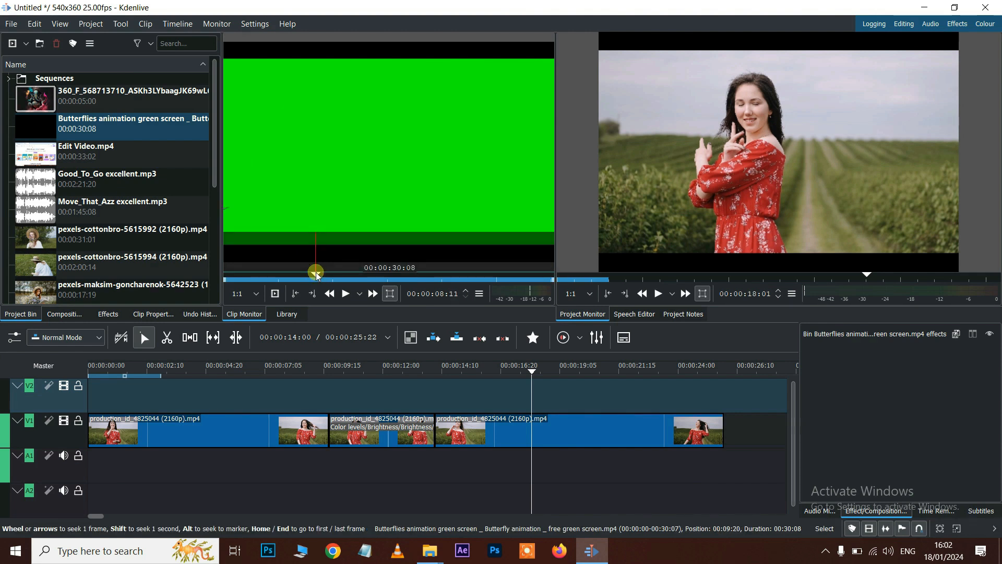
pyautogui.click(295, 296)
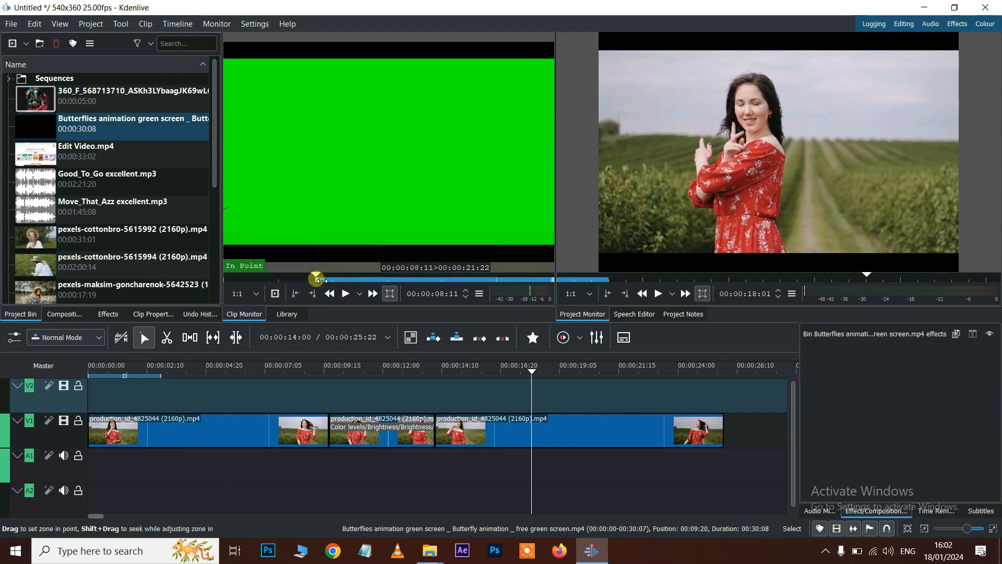
pyautogui.moveTo(316, 273); pyautogui.dragTo(366, 273)
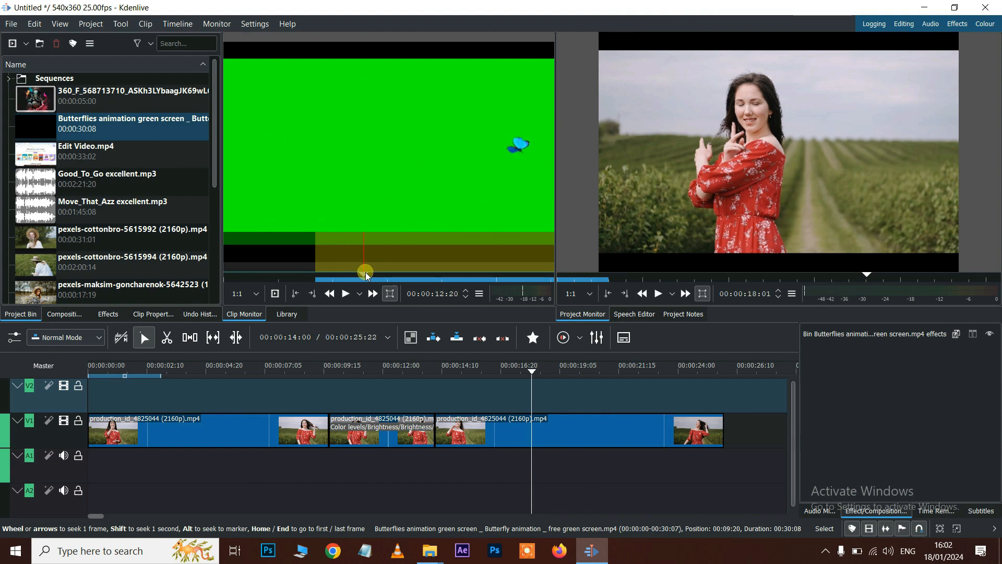
pyautogui.click(316, 295)
pyautogui.moveTo(349, 276)
pyautogui.mouseDown()
pyautogui.moveTo(362, 277)
pyautogui.moveTo(331, 278)
pyautogui.mouseUp()
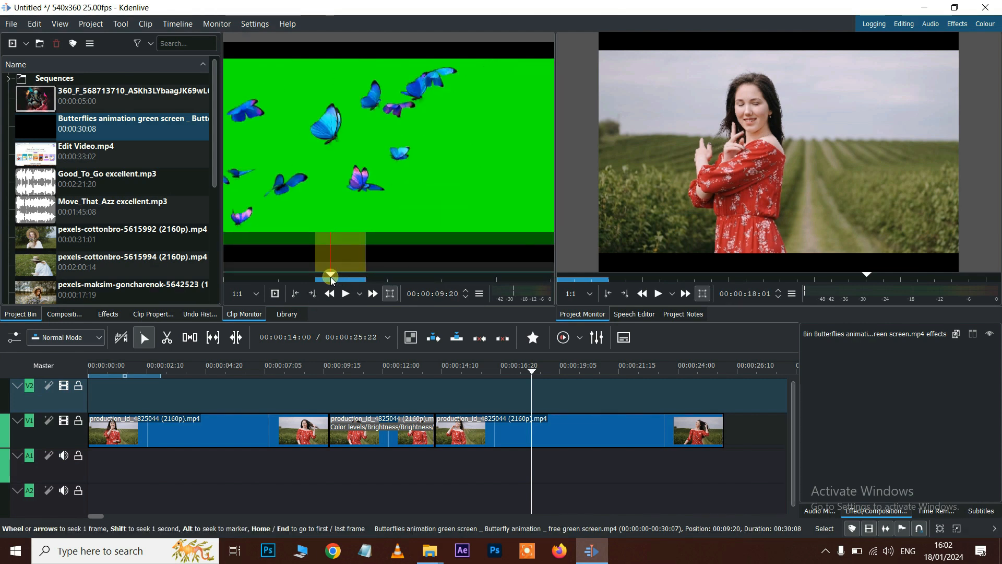
pyautogui.moveTo(407, 373); pyautogui.dragTo(390, 389)
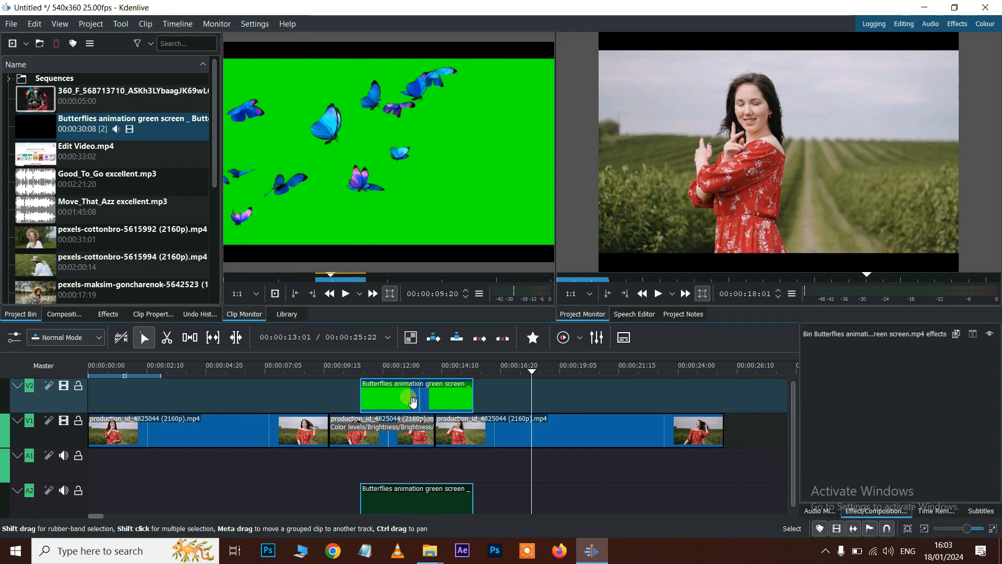
# - Ungroup the Butterflies clip and delete its A2 audio, keeping only the video on V2
pyautogui.click(390, 405)
pyautogui.rightClick(390, 405)
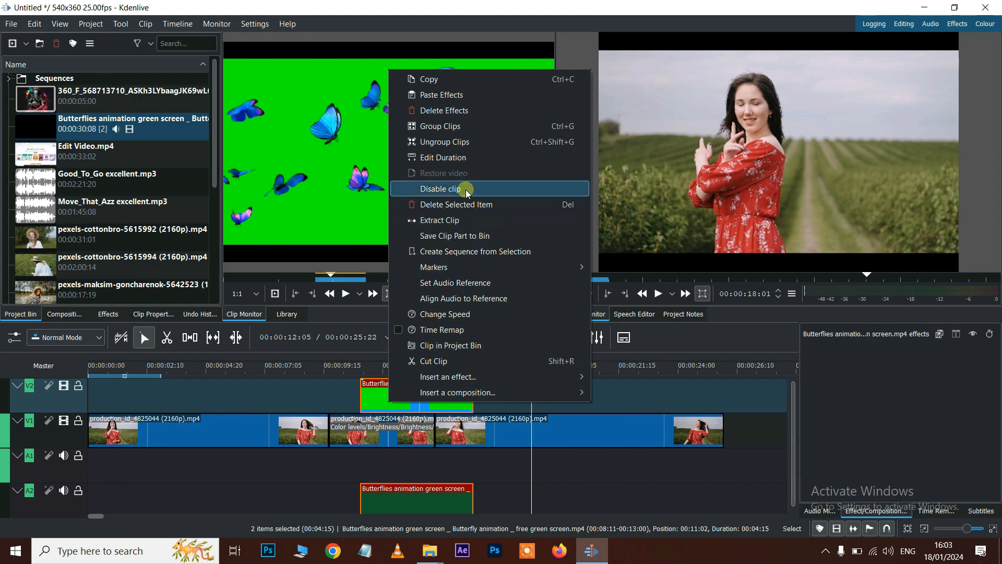
pyautogui.click(450, 143)
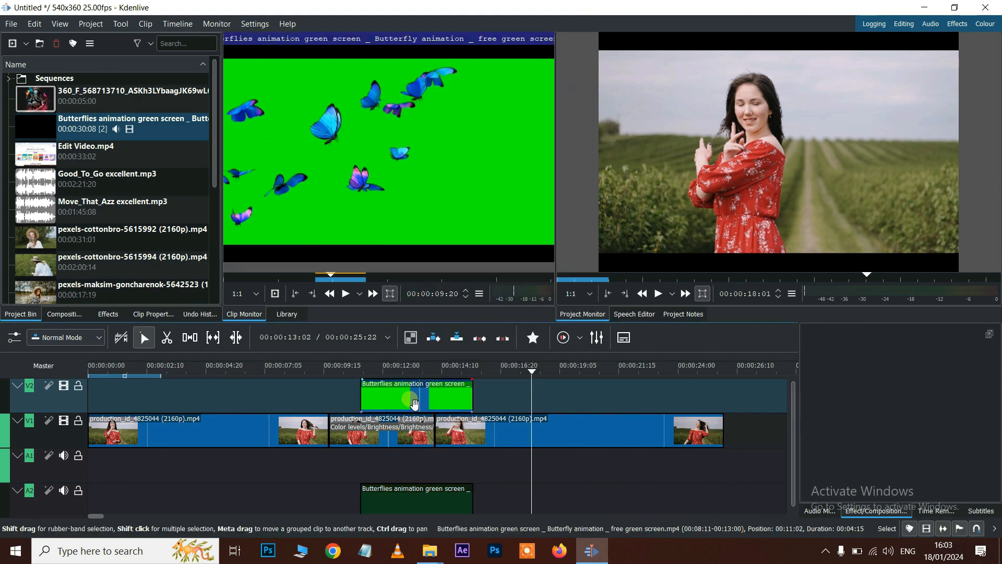
pyautogui.click(423, 507)
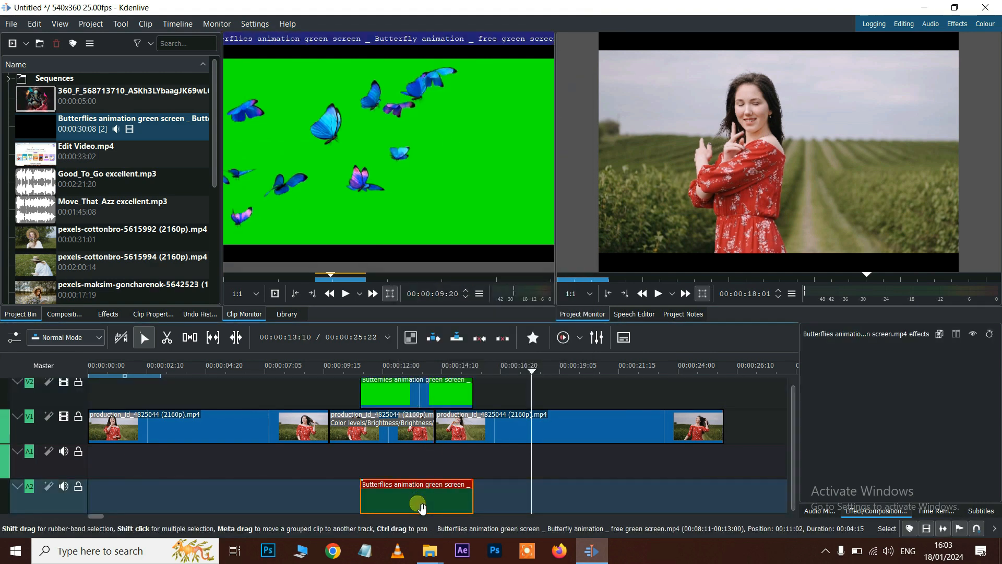
pyautogui.press('Delete')
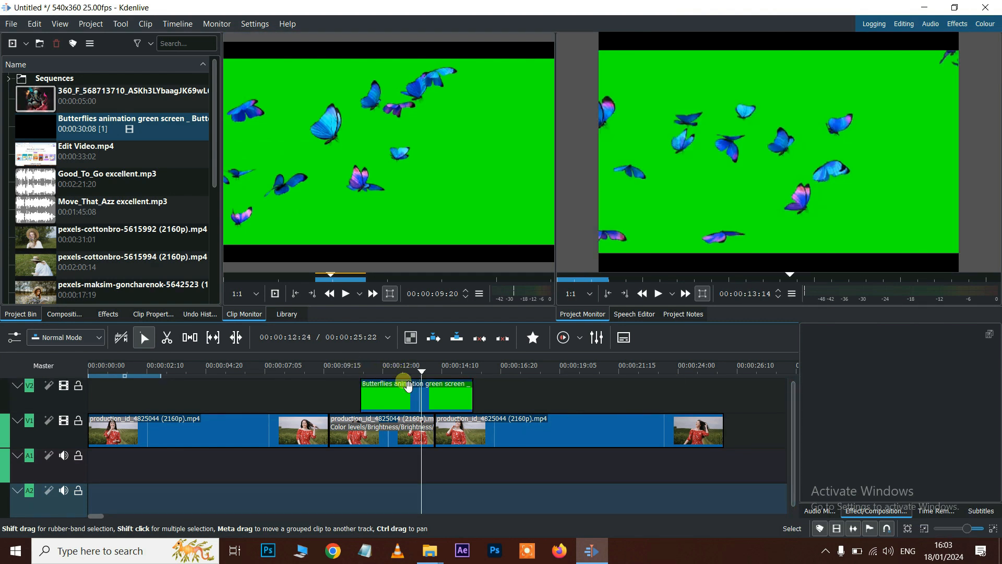
pyautogui.click(402, 400)
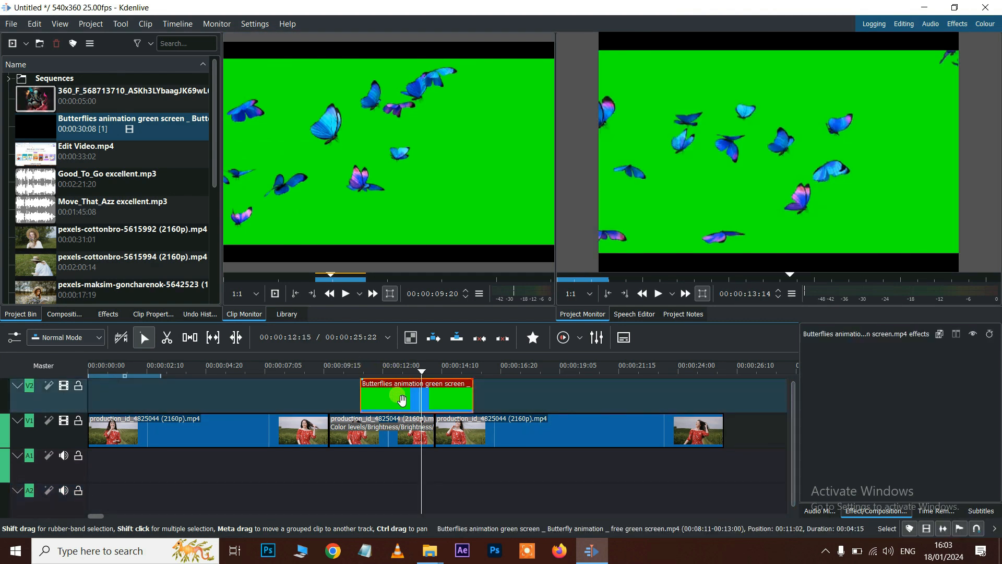
pyautogui.click(104, 316)
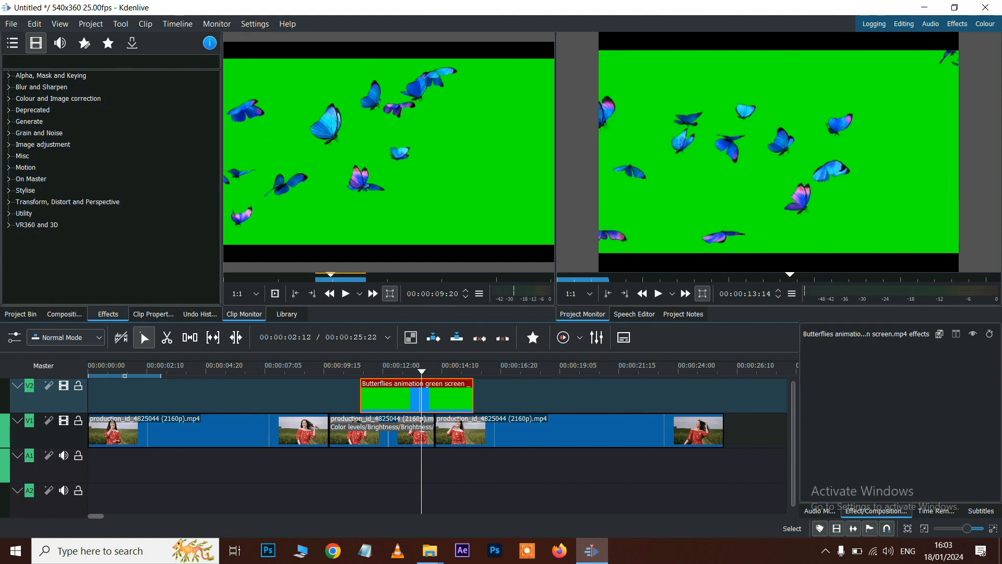
# - Apply Chroma Key: Basic from Alpha, Mask and Keying to the Butterflies clip
pyautogui.click(9, 75)
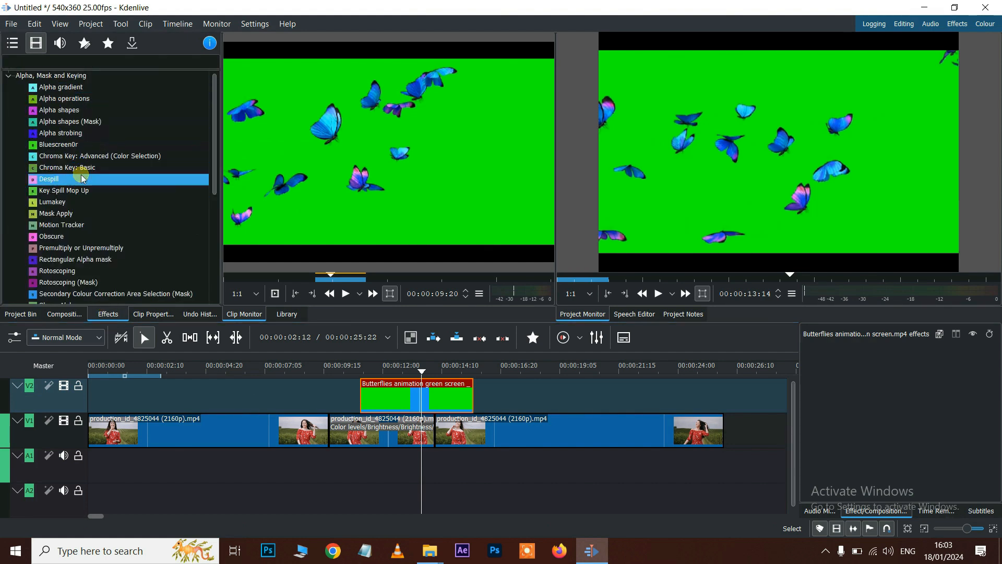
pyautogui.click(83, 167)
pyautogui.moveTo(84, 169); pyautogui.dragTo(365, 360)
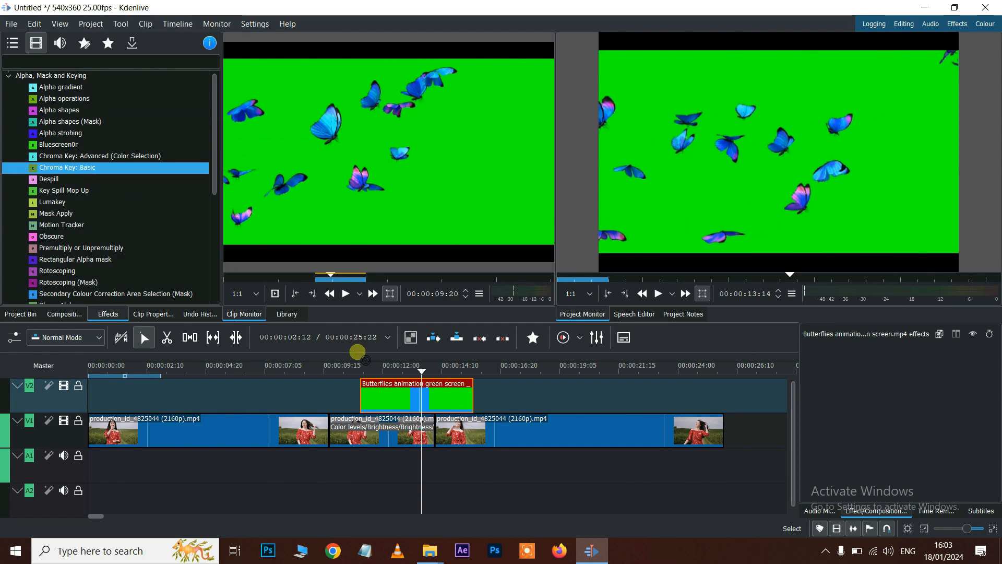
pyautogui.moveTo(386, 396); pyautogui.dragTo(386, 396)
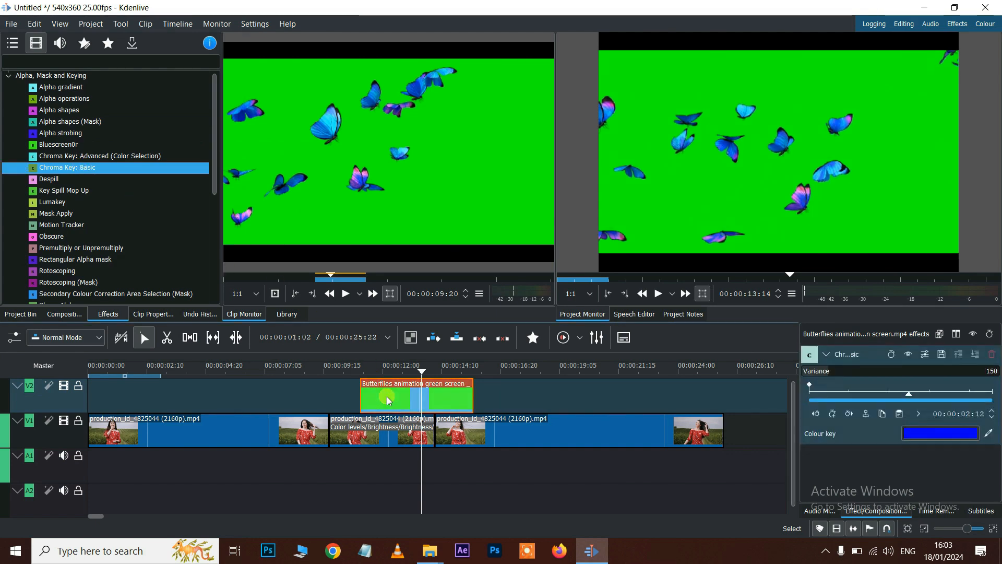
# - Eyedrop the green background as the key colour, raise Variance to 246, then delete the Butterflies clip
pyautogui.click(937, 433)
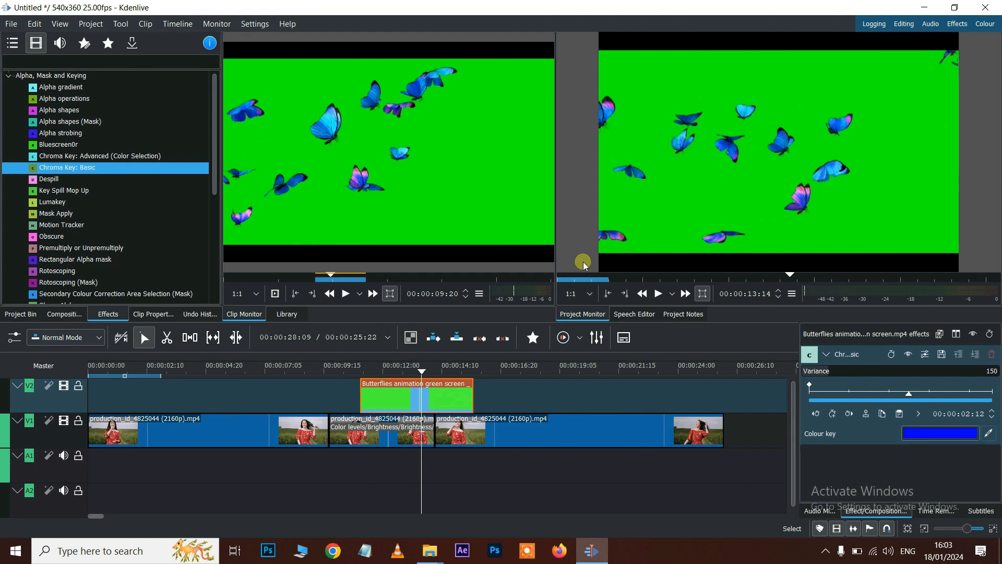
pyautogui.click(989, 432)
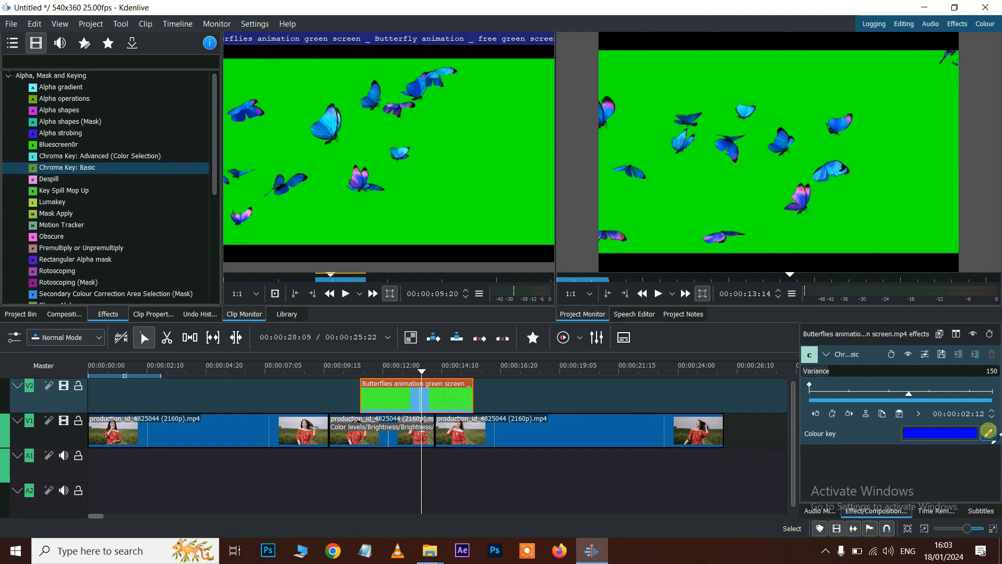
pyautogui.click(485, 187)
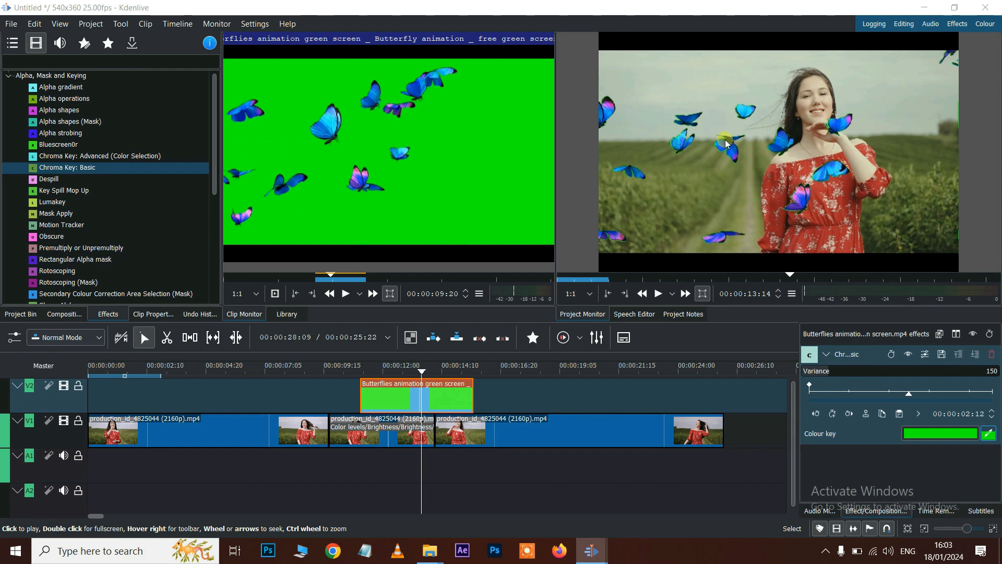
pyautogui.moveTo(430, 371); pyautogui.dragTo(405, 357)
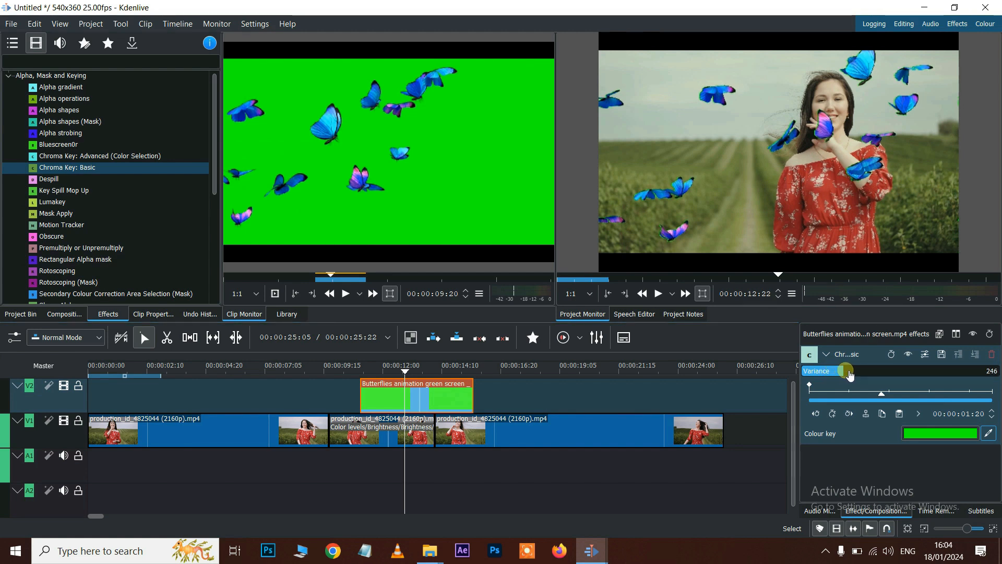
pyautogui.moveTo(850, 374); pyautogui.dragTo(852, 375)
pyautogui.moveTo(364, 371); pyautogui.dragTo(343, 371)
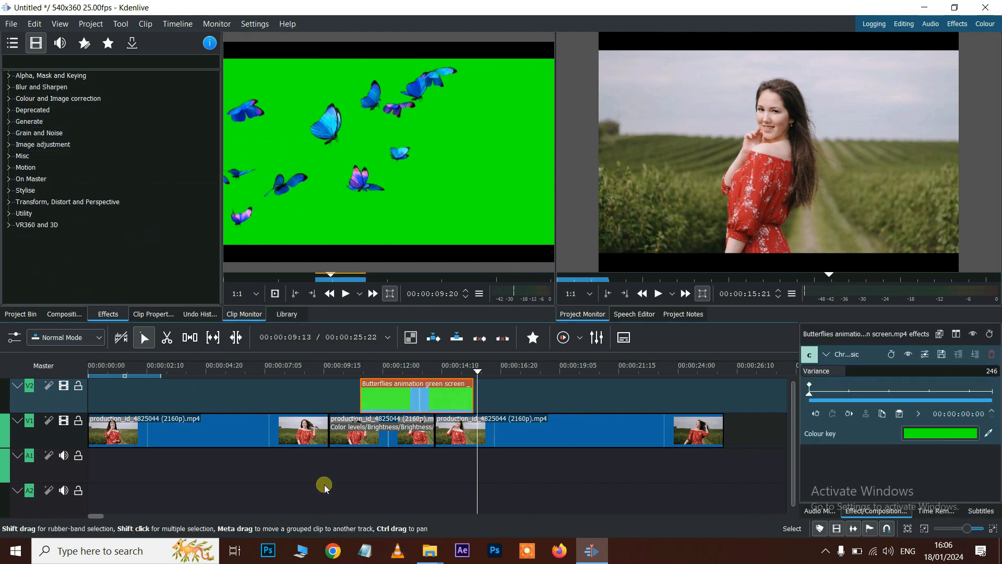
pyautogui.press('Delete')
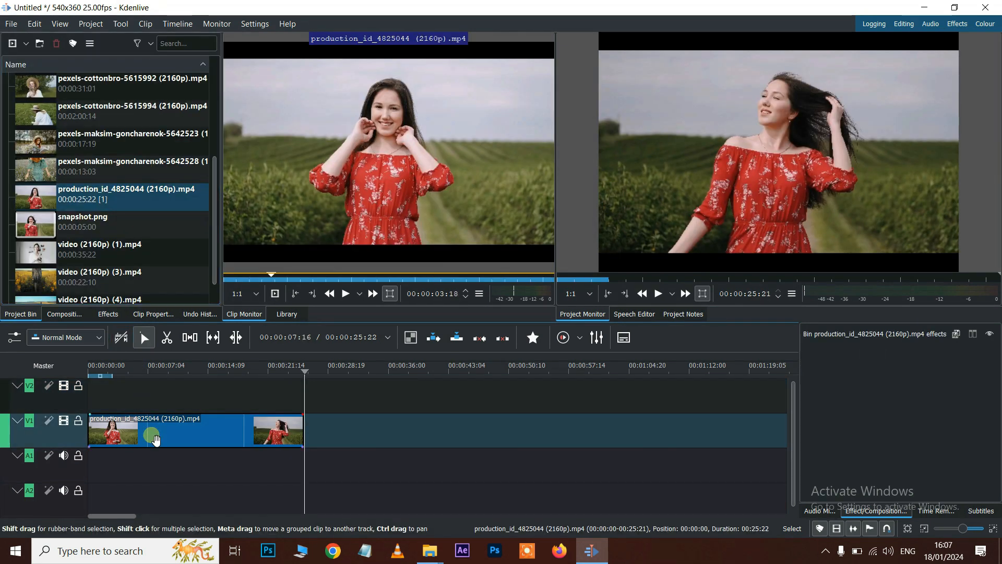
# - Place pexels-maksim-goncharenok-5642528 on V2 overlapping the end of the red-dress clip
pyautogui.click(156, 440)
pyautogui.scroll(3, 34, 155)
pyautogui.scroll(-3, 33, 155)
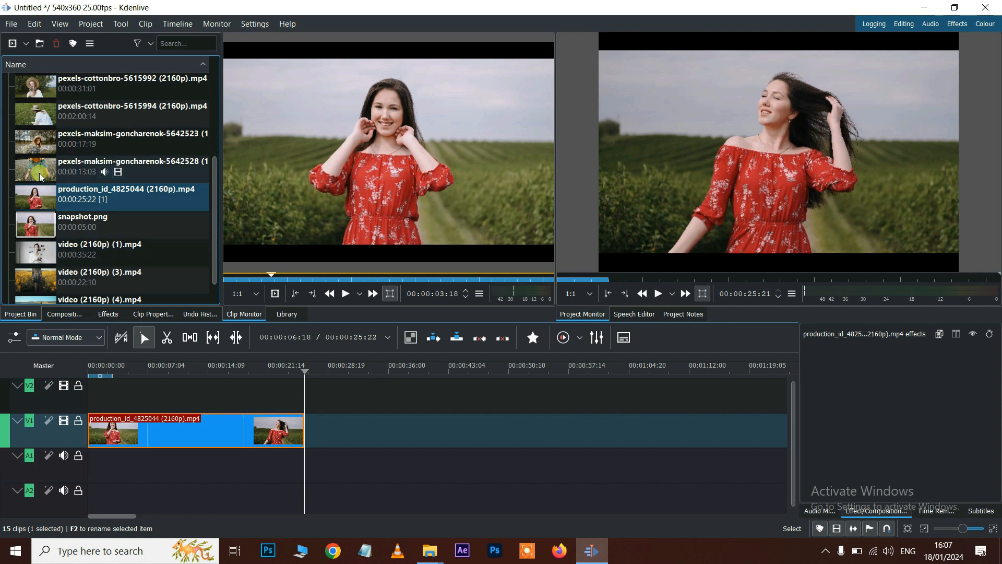
pyautogui.click(41, 177)
pyautogui.moveTo(41, 177); pyautogui.dragTo(305, 422)
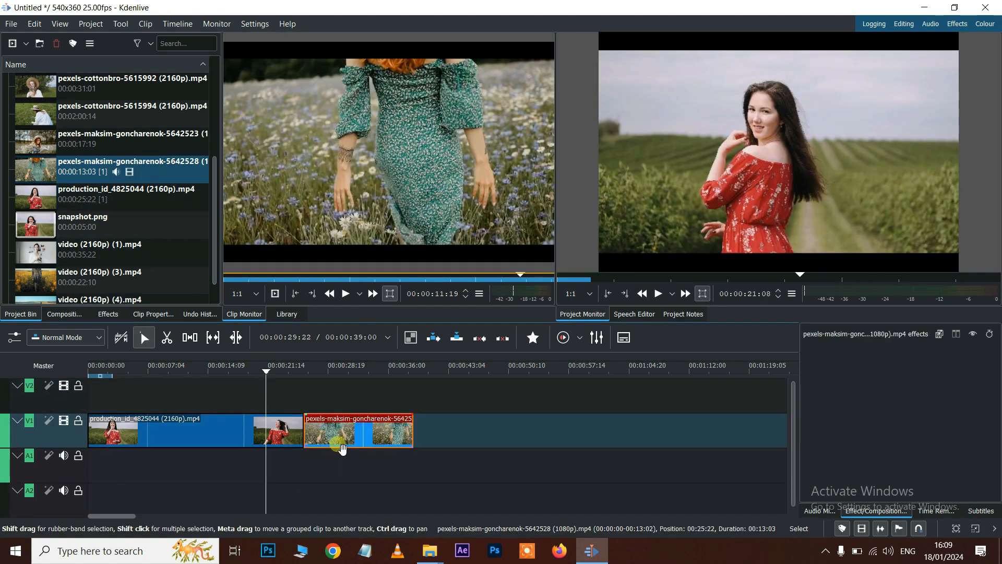
pyautogui.moveTo(342, 449); pyautogui.dragTo(311, 405)
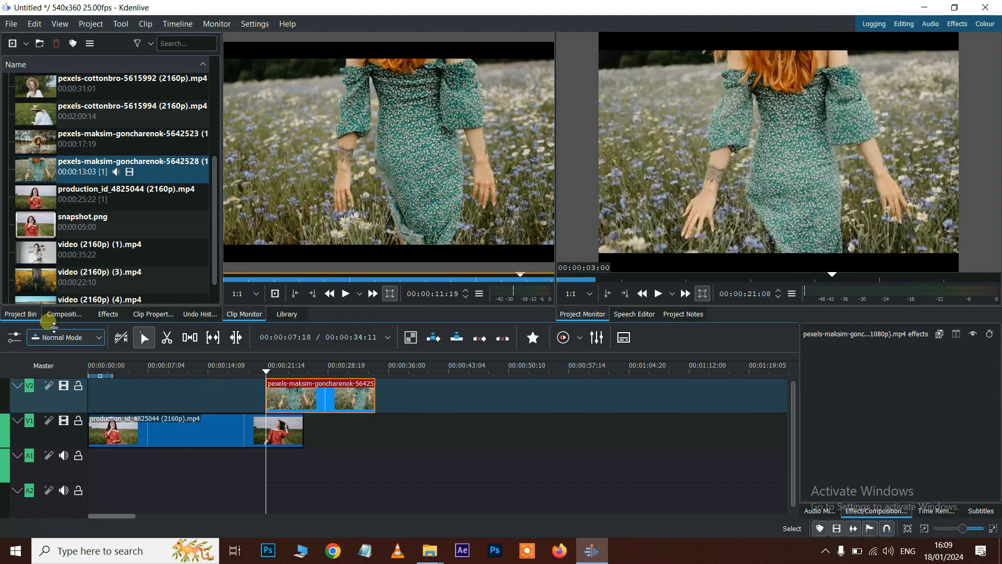
pyautogui.click(64, 314)
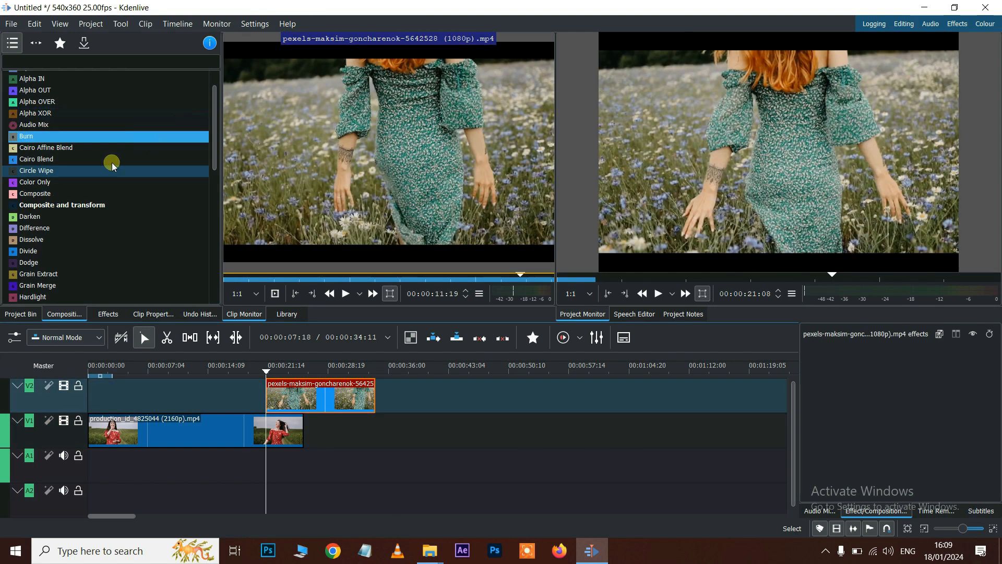
pyautogui.click(68, 170)
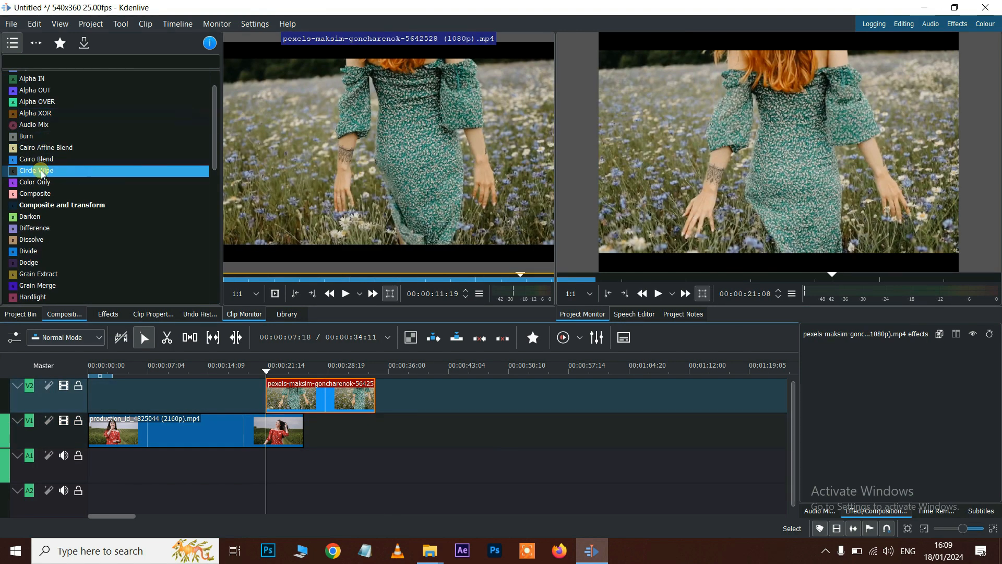
pyautogui.moveTo(151, 329); pyautogui.dragTo(265, 401)
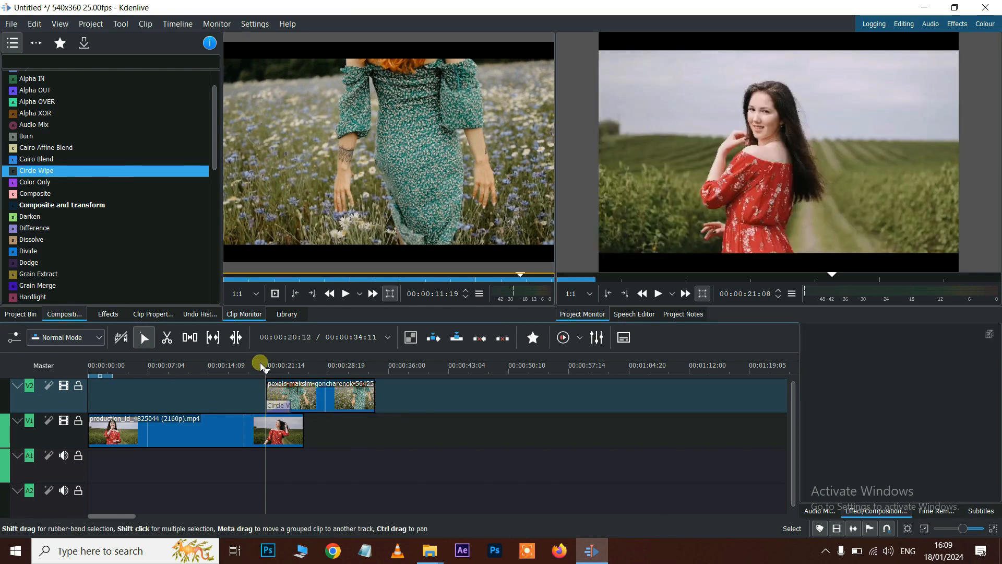
pyautogui.click(257, 365)
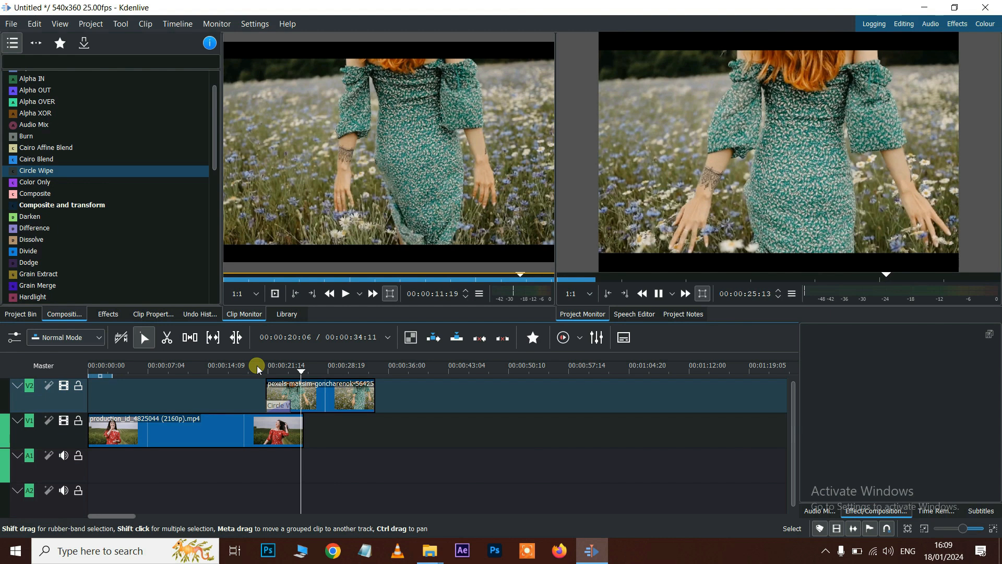
pyautogui.click(291, 412)
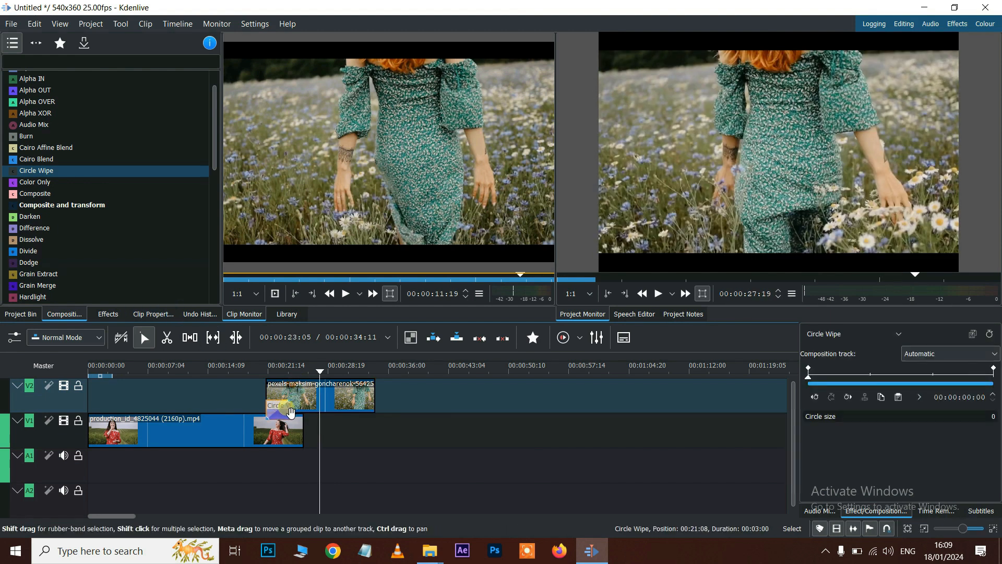
pyautogui.click(841, 418)
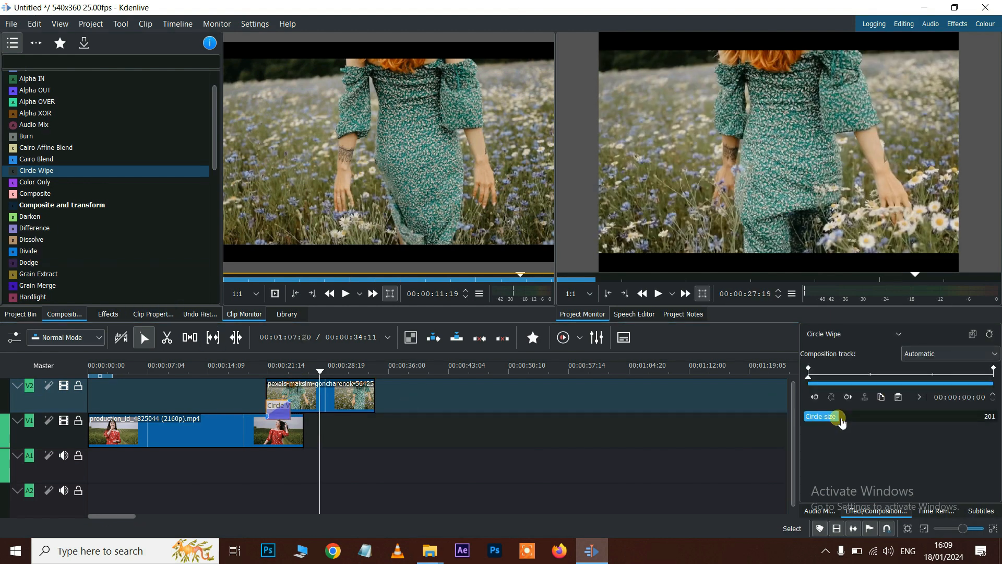
pyautogui.moveTo(840, 421); pyautogui.dragTo(855, 422)
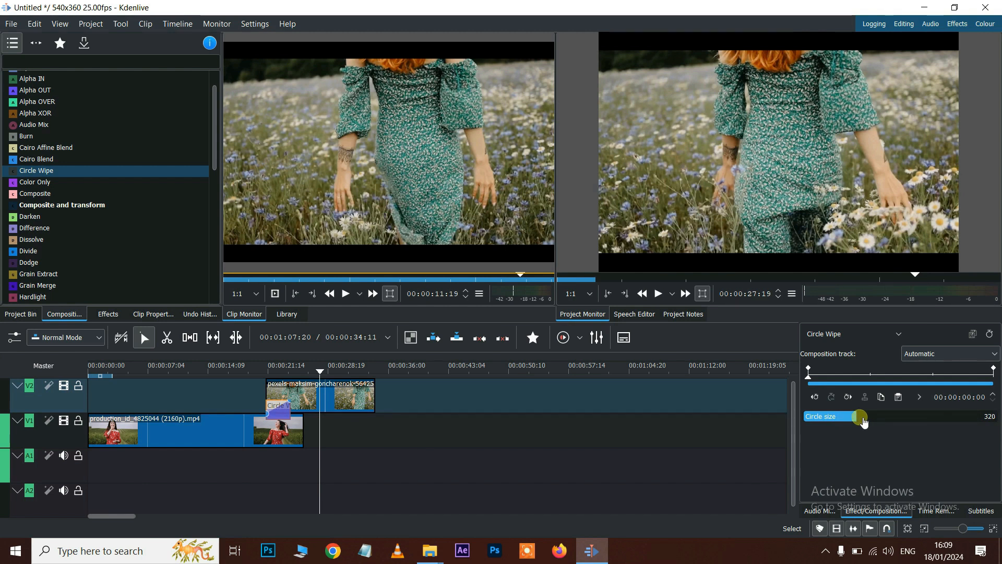
pyautogui.click(258, 366)
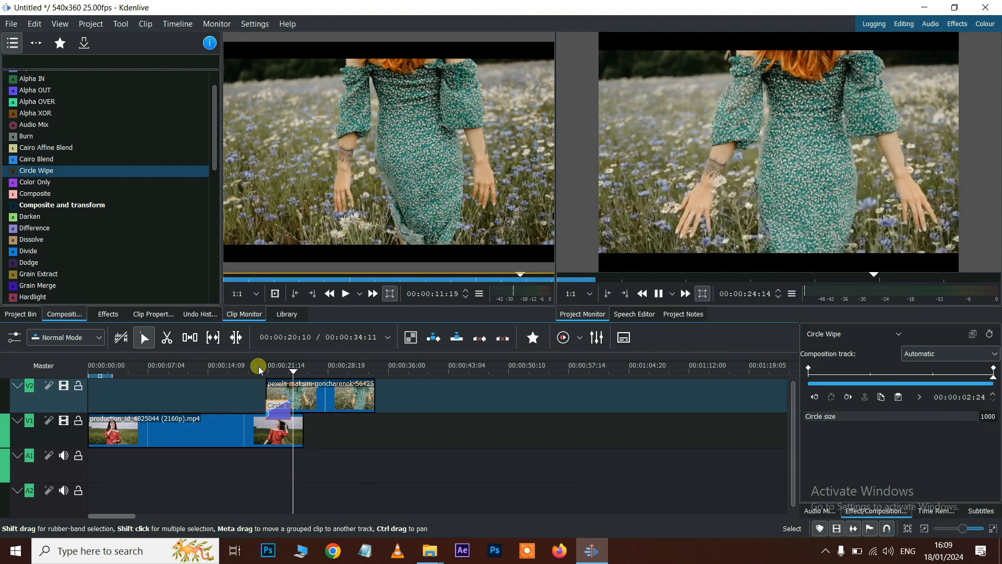
pyautogui.press('space')
pyautogui.press('Delete')
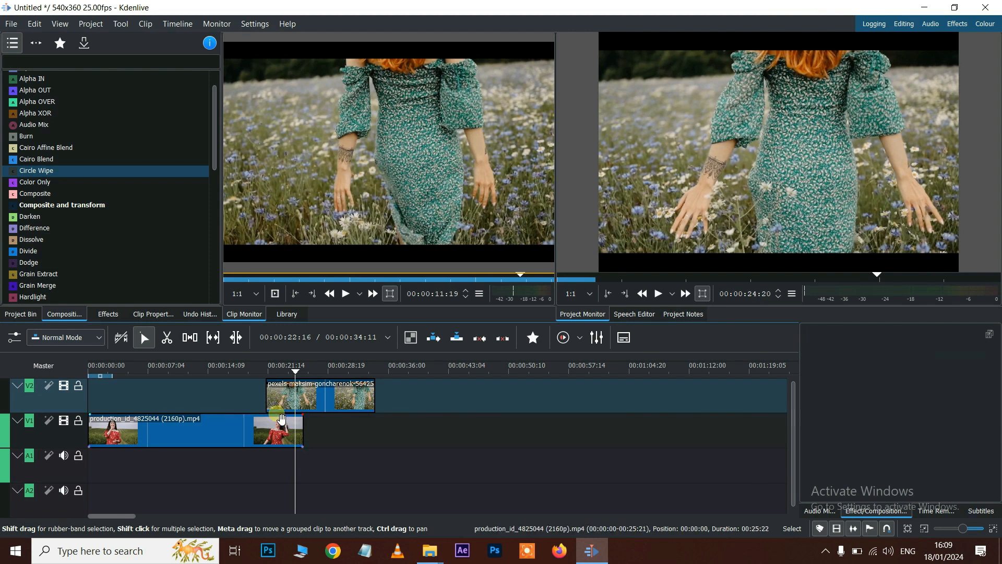
pyautogui.scroll(-2, 61, 200)
# - Add a Horizontal Barn Door Wipe to the V2 clip, preview it, and put clip 5642523 with audio on V1
pyautogui.moveTo(42, 250); pyautogui.dragTo(264, 397)
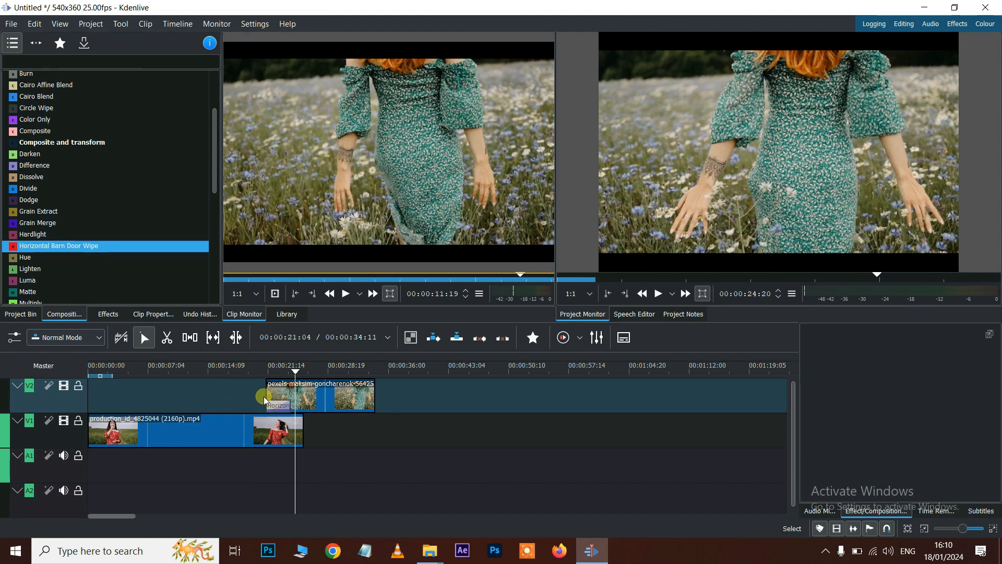
pyautogui.click(255, 368)
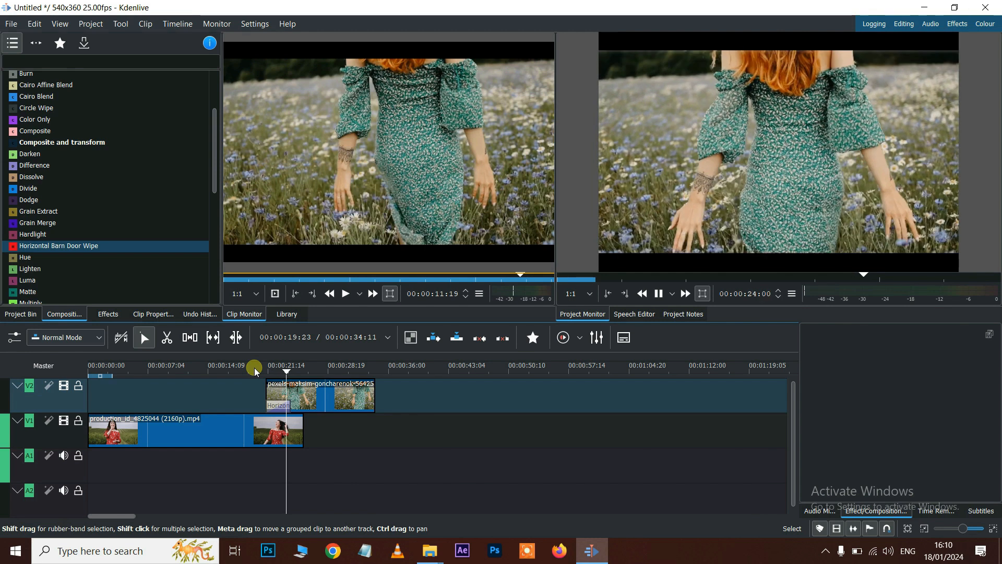
pyautogui.press('space')
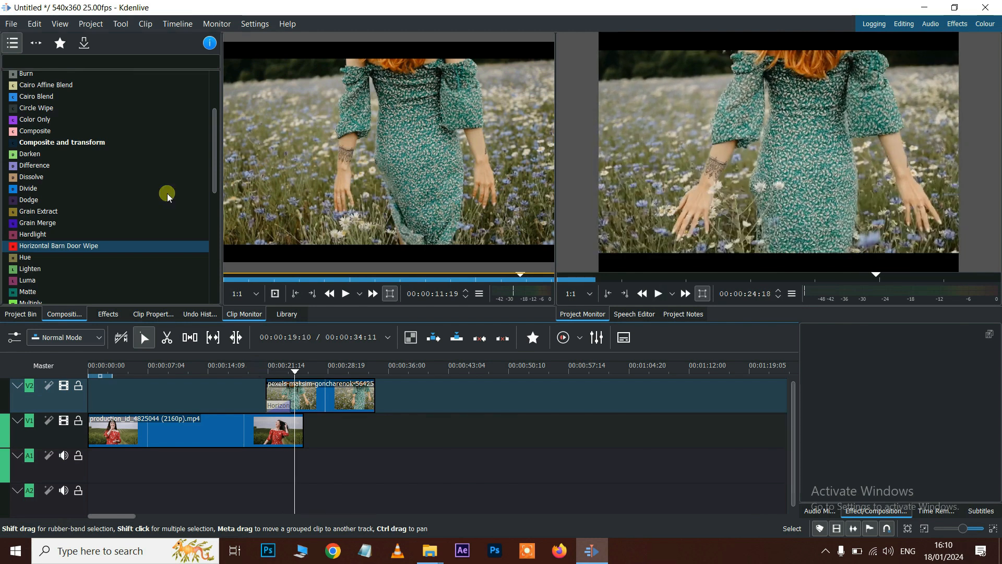
pyautogui.click(20, 314)
pyautogui.moveTo(52, 152); pyautogui.dragTo(354, 424)
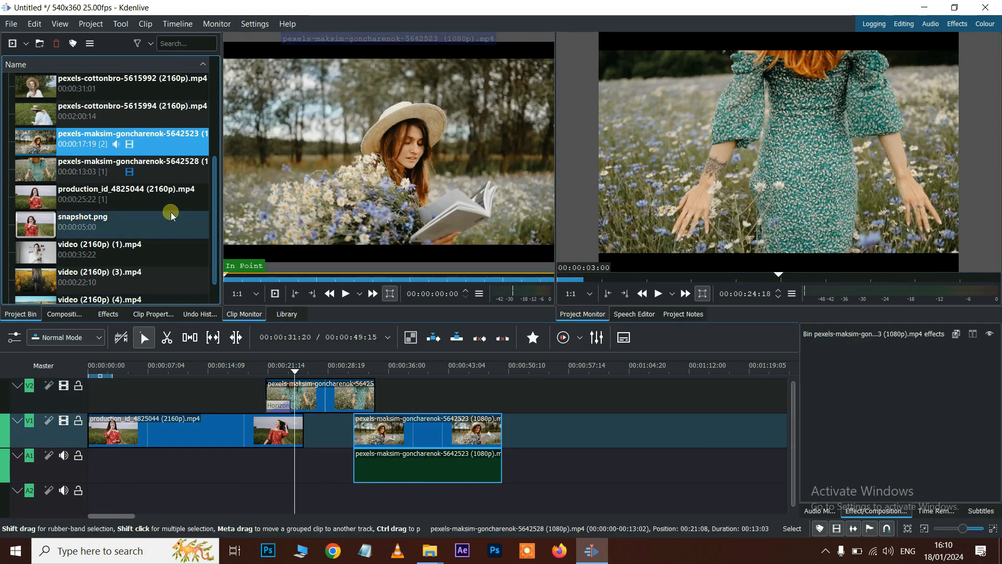
pyautogui.click(73, 313)
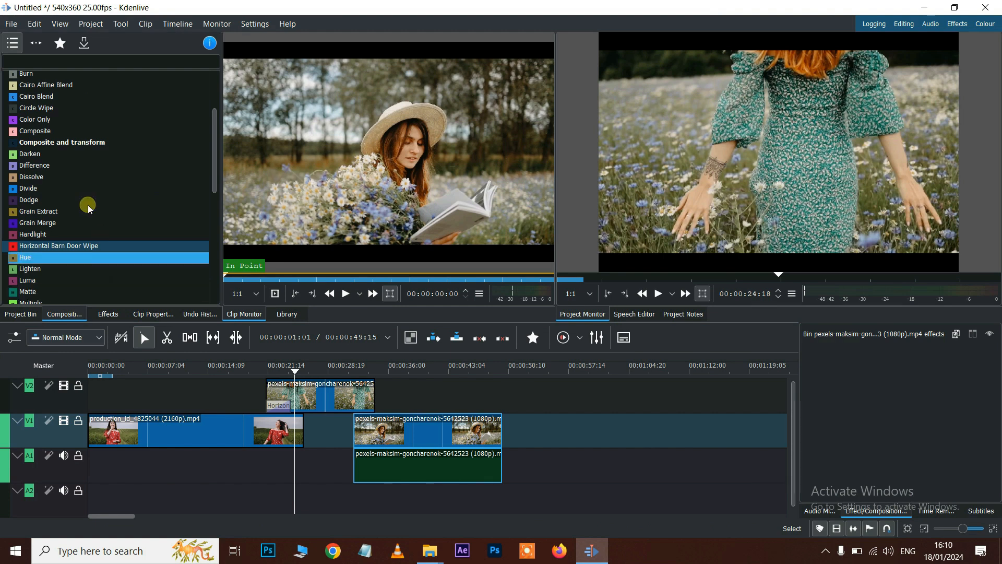
pyautogui.scroll(-2, 86, 206)
pyautogui.scroll(-1, 86, 206)
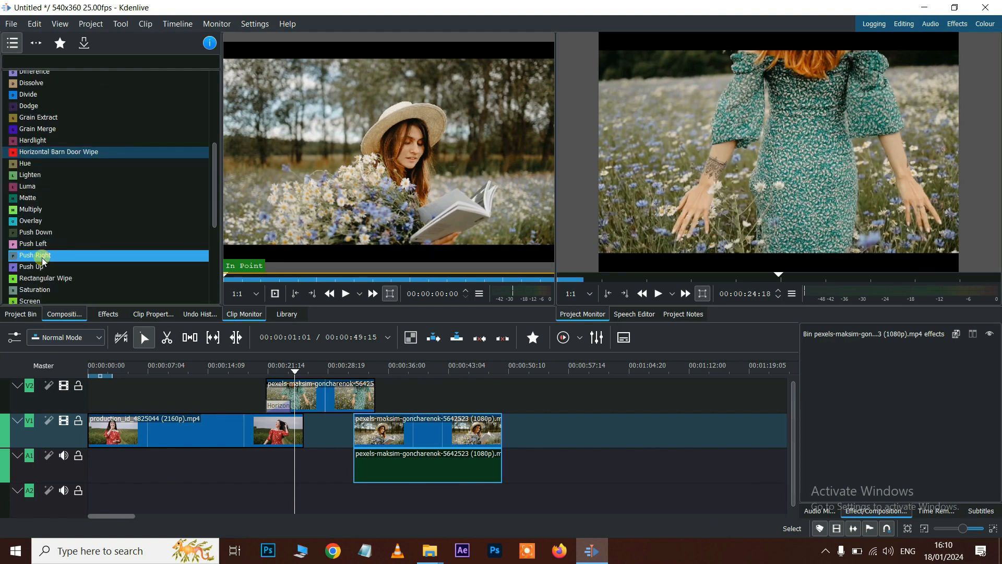
pyautogui.moveTo(39, 278); pyautogui.dragTo(352, 402)
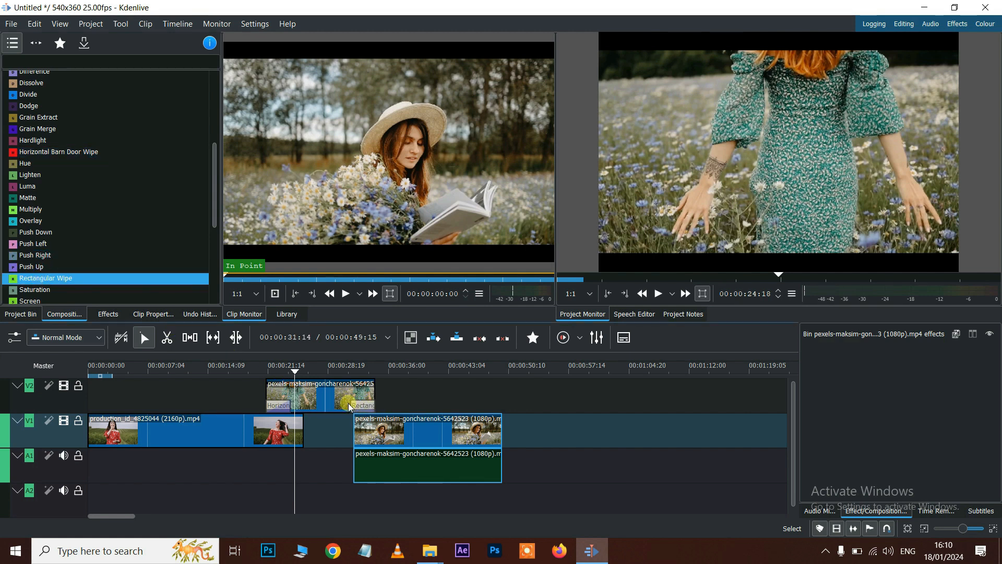
pyautogui.click(255, 364)
pyautogui.press('space')
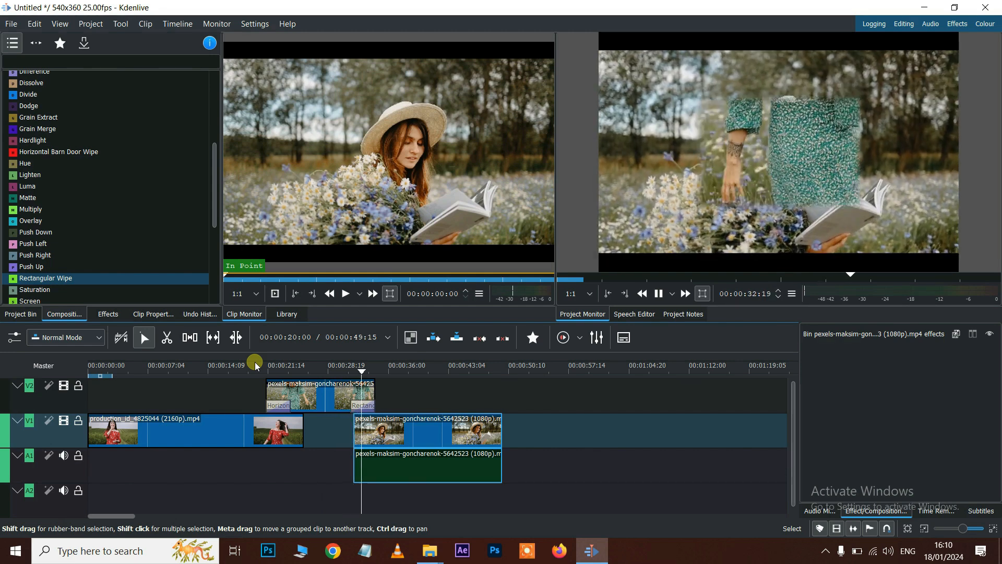
pyautogui.press('space')
pyautogui.scroll(-5, 86, 157)
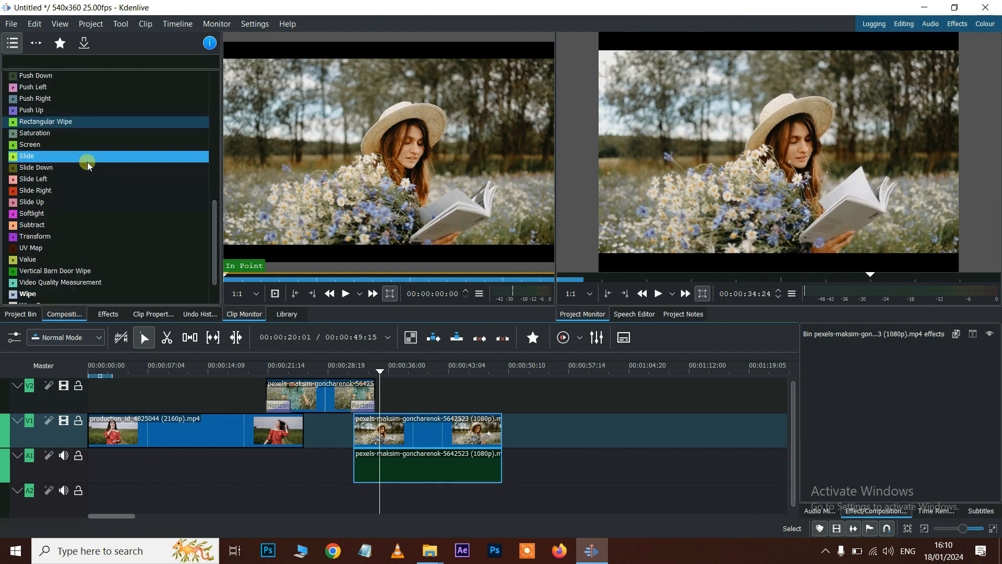
pyautogui.scroll(-2, 83, 178)
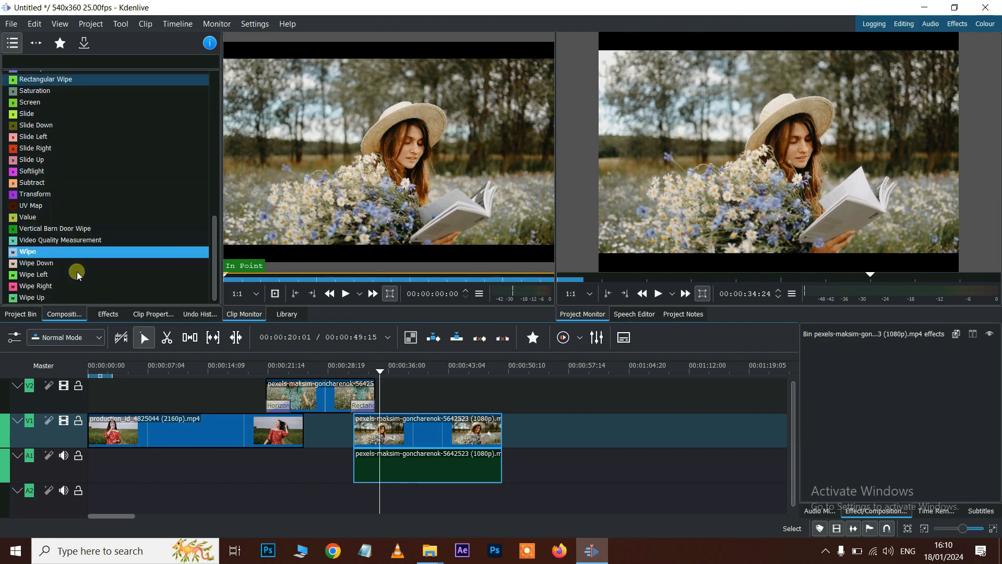
pyautogui.click(106, 296)
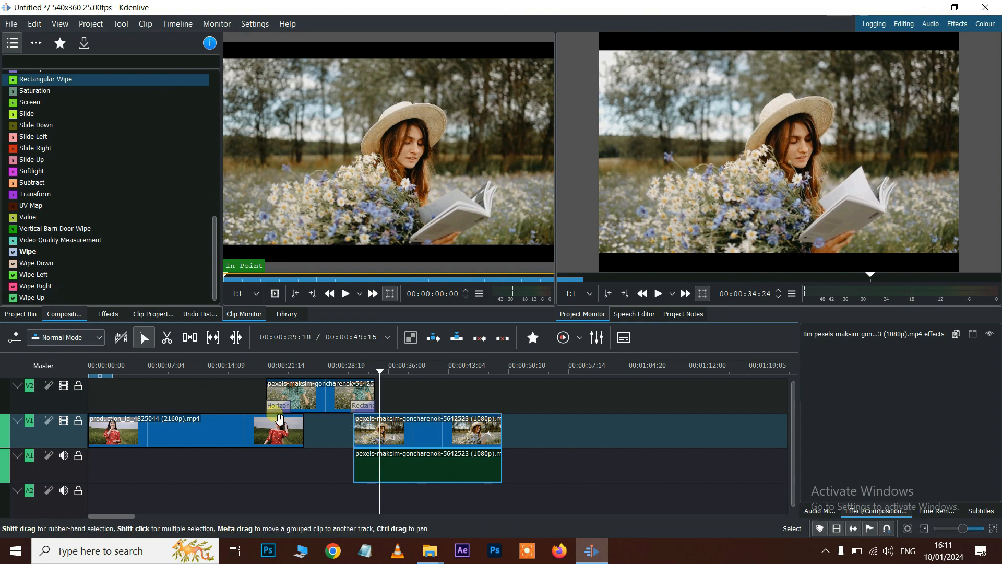
pyautogui.click(369, 413)
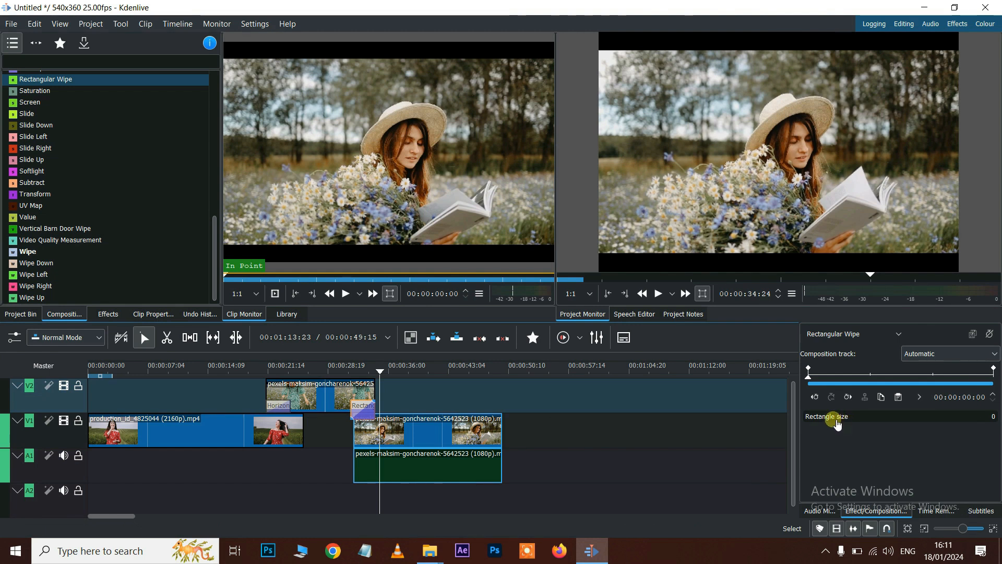
pyautogui.click(378, 371)
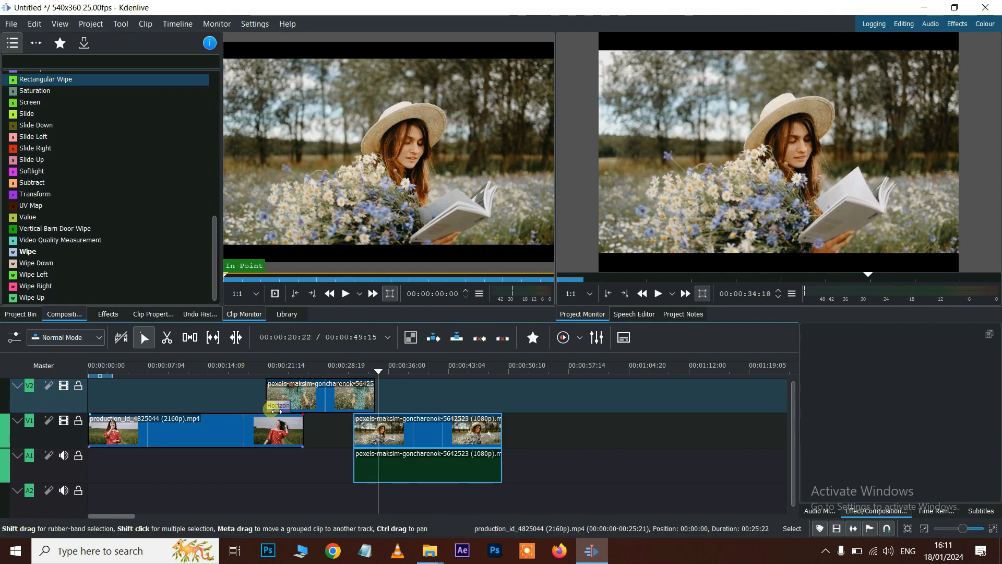
# - Delete the V2 flower clip and use Remove Space in All Tracks so 5642523 follows the red-dress clip
pyautogui.click(324, 402)
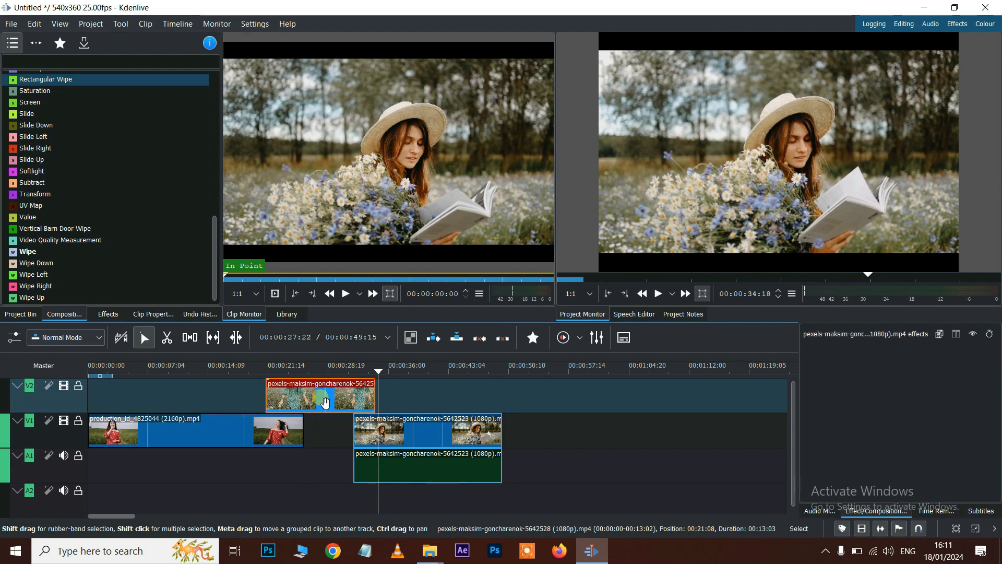
pyautogui.press('Delete')
pyautogui.click(309, 433)
pyautogui.click(326, 434)
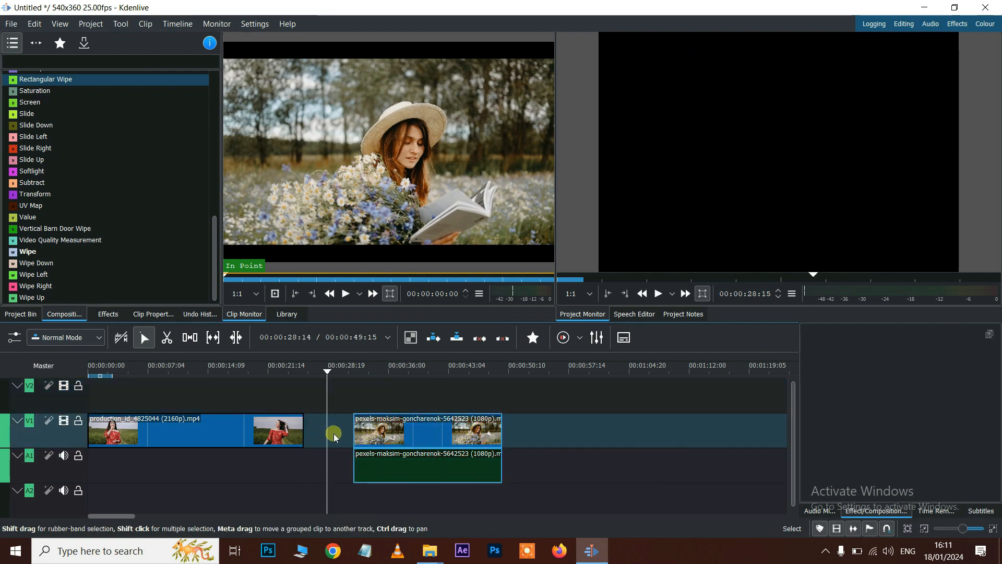
pyautogui.moveTo(393, 437)
pyautogui.mouseDown()
pyautogui.moveTo(368, 437)
pyautogui.moveTo(389, 437)
pyautogui.mouseUp()
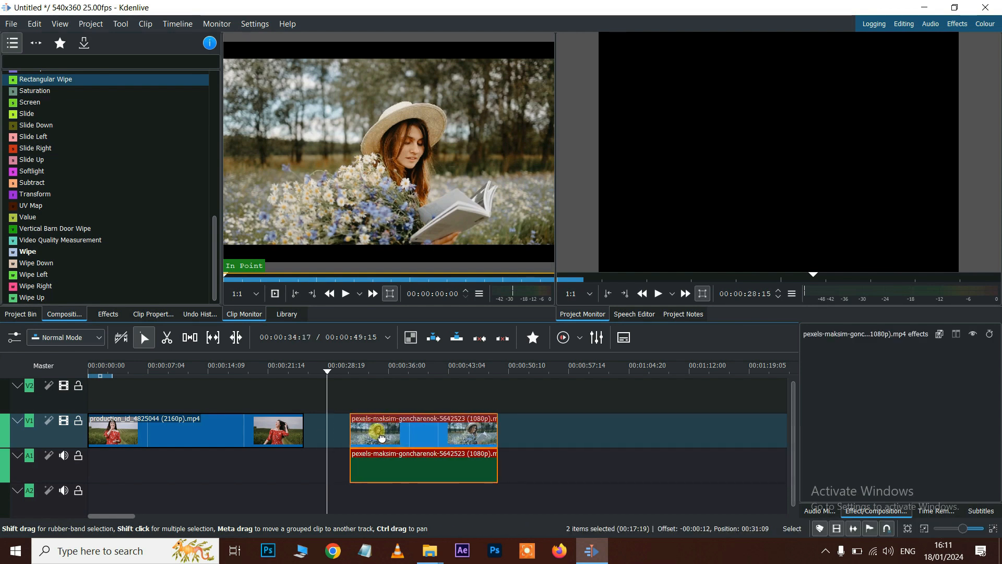
pyautogui.rightClick(322, 436)
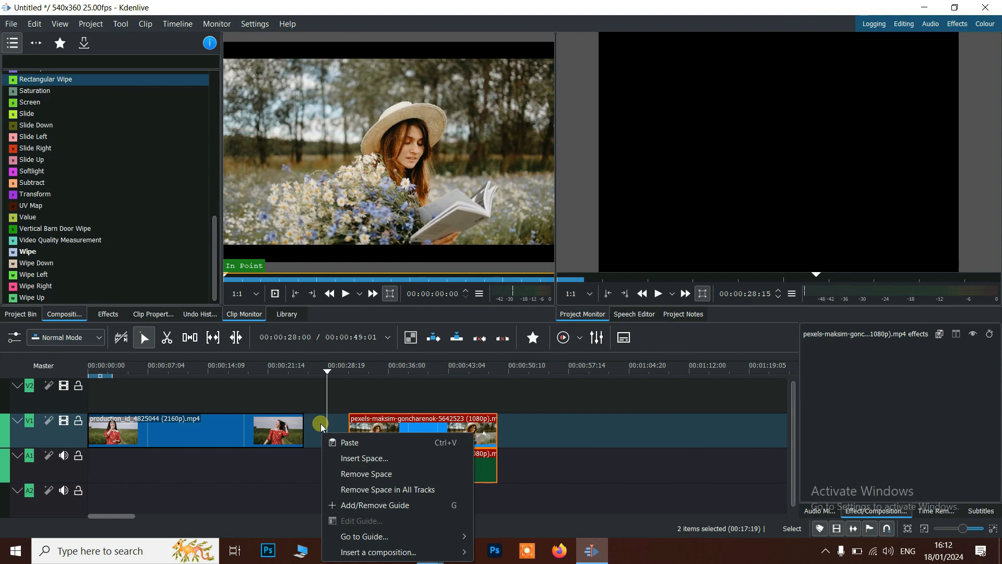
pyautogui.click(411, 489)
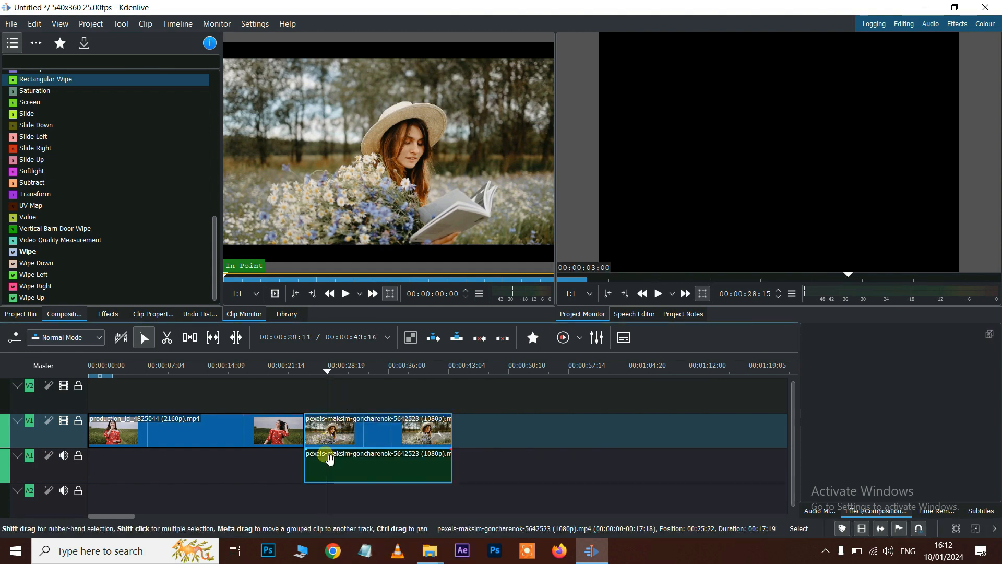
pyautogui.click(21, 314)
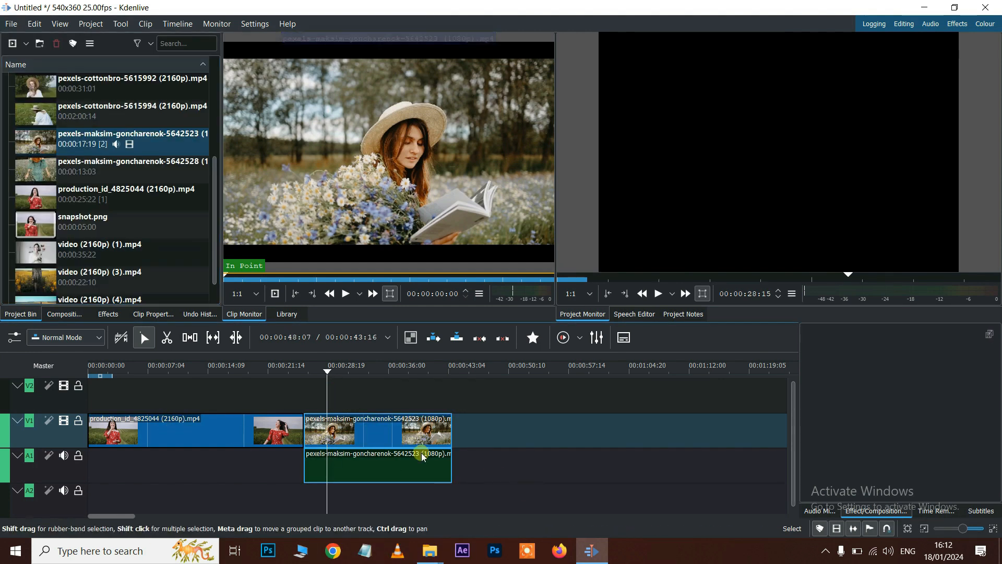
pyautogui.click(26, 45)
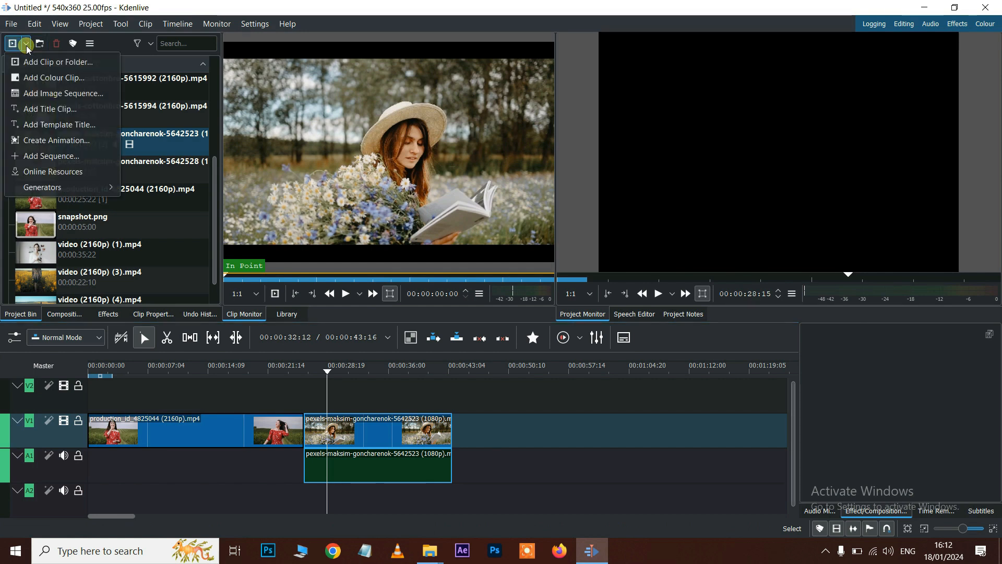
# - Start a new title clip containing the name as text at font size 50
pyautogui.click(47, 111)
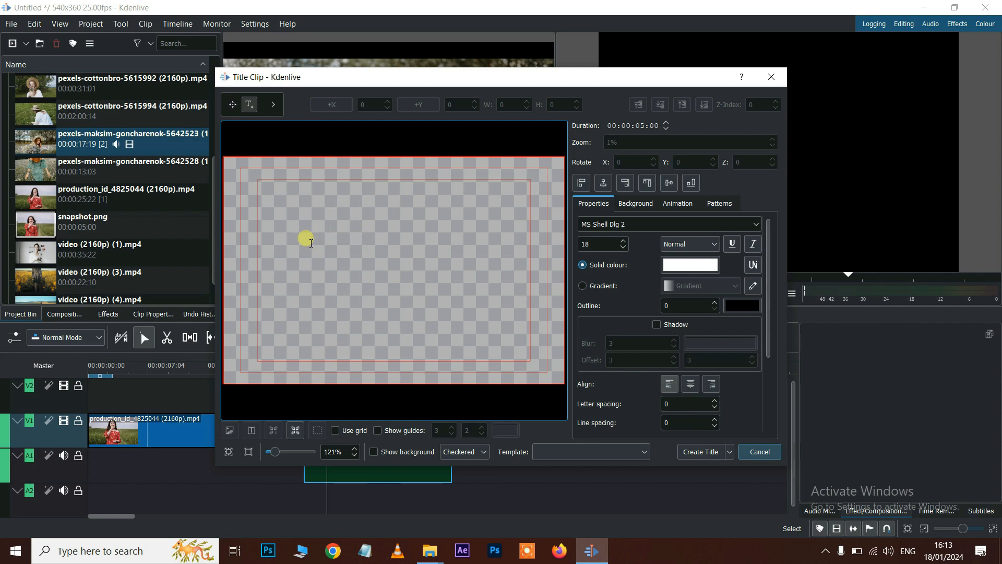
pyautogui.click(311, 243)
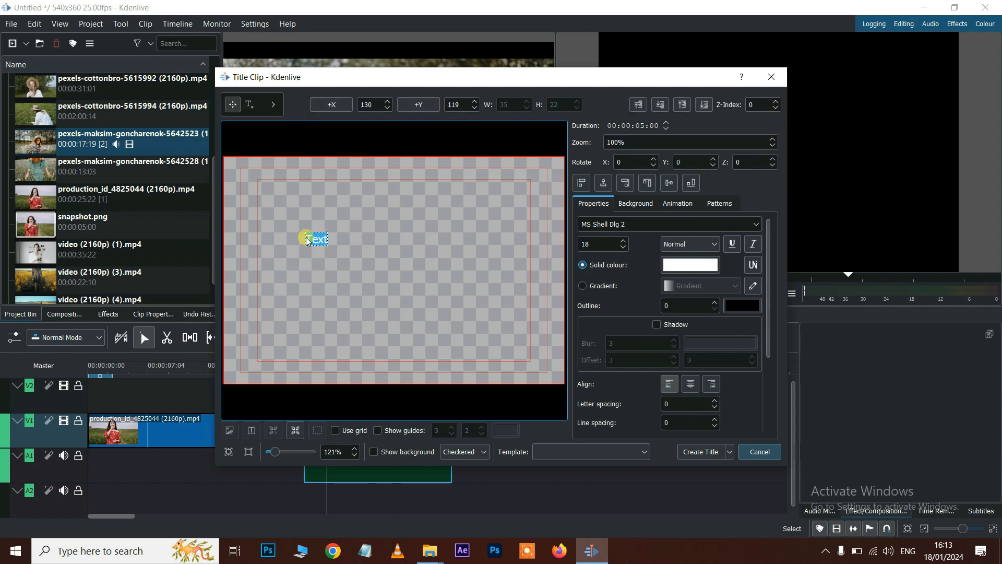
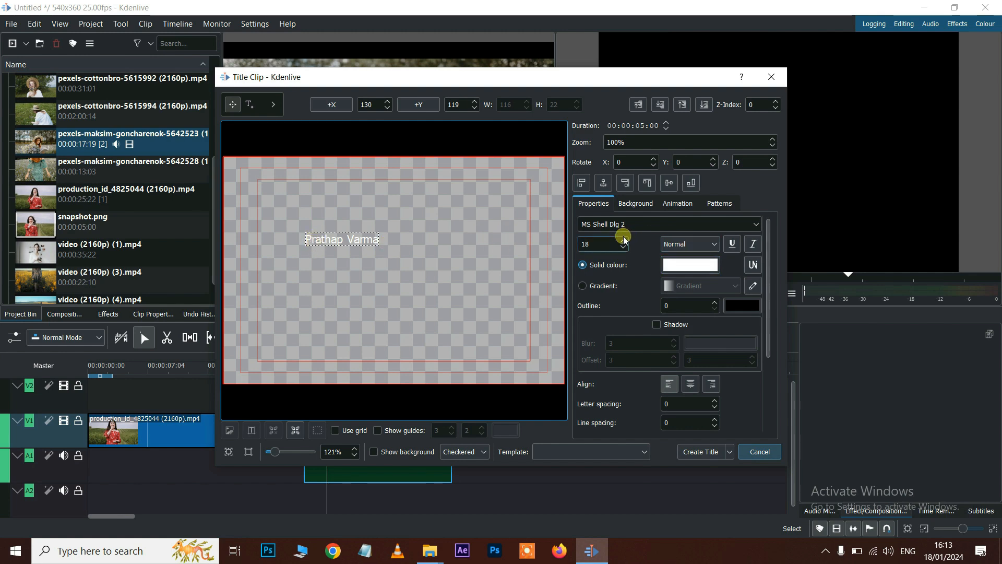
pyautogui.scroll(7, 622, 244)
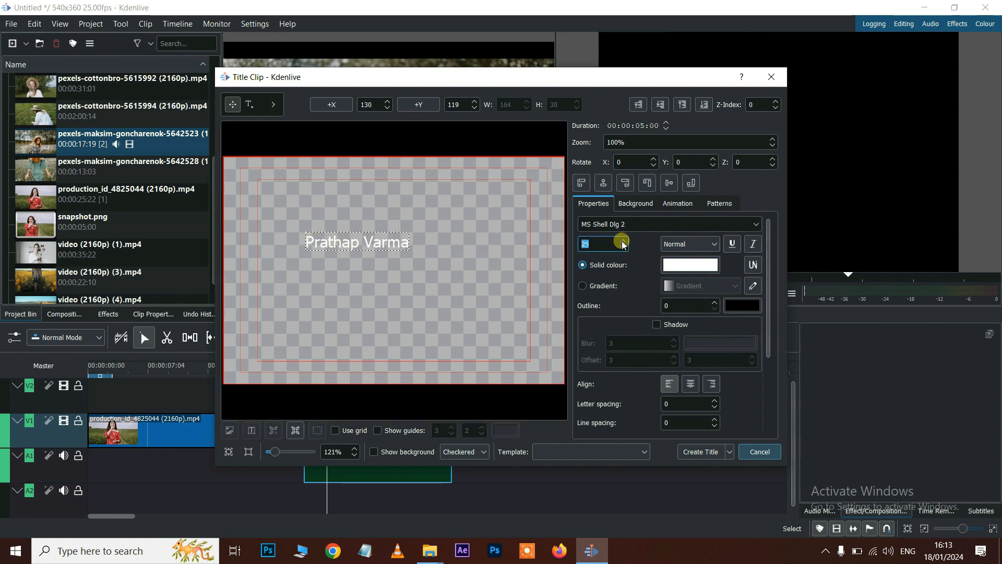
pyautogui.write('50')
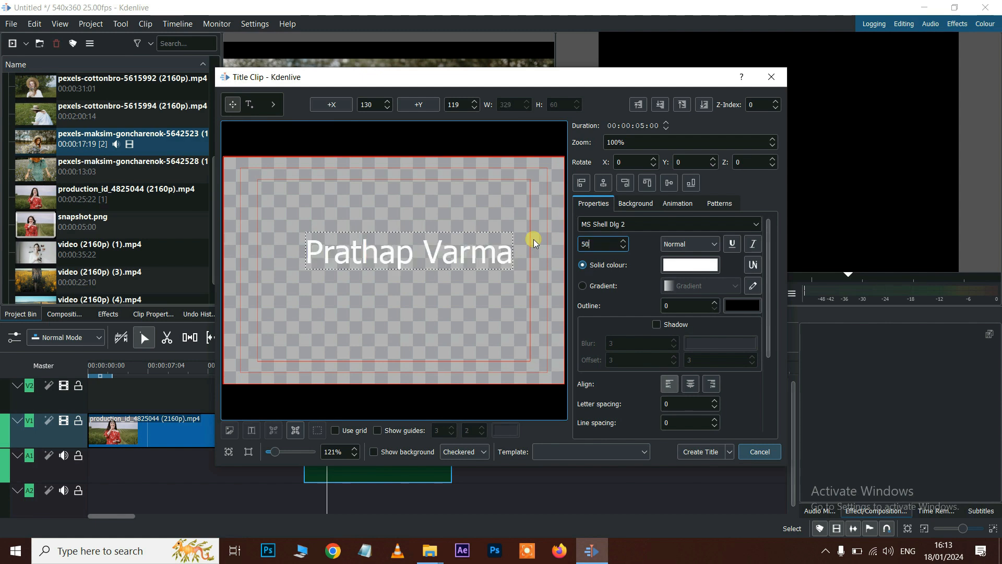
pyautogui.click(673, 265)
# - Fill the title text with a pink-to-green gradient
pyautogui.click(387, 209)
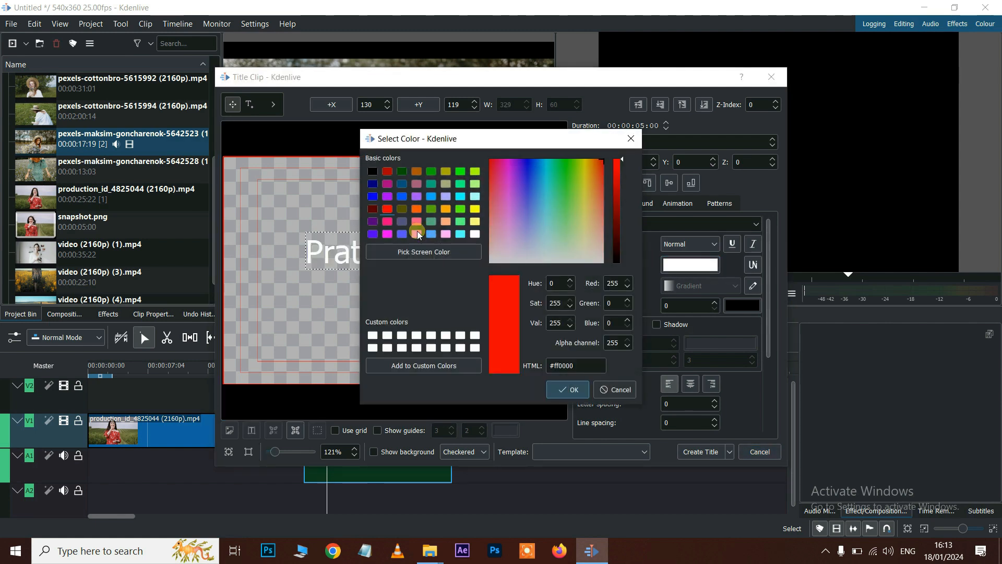
pyautogui.click(569, 389)
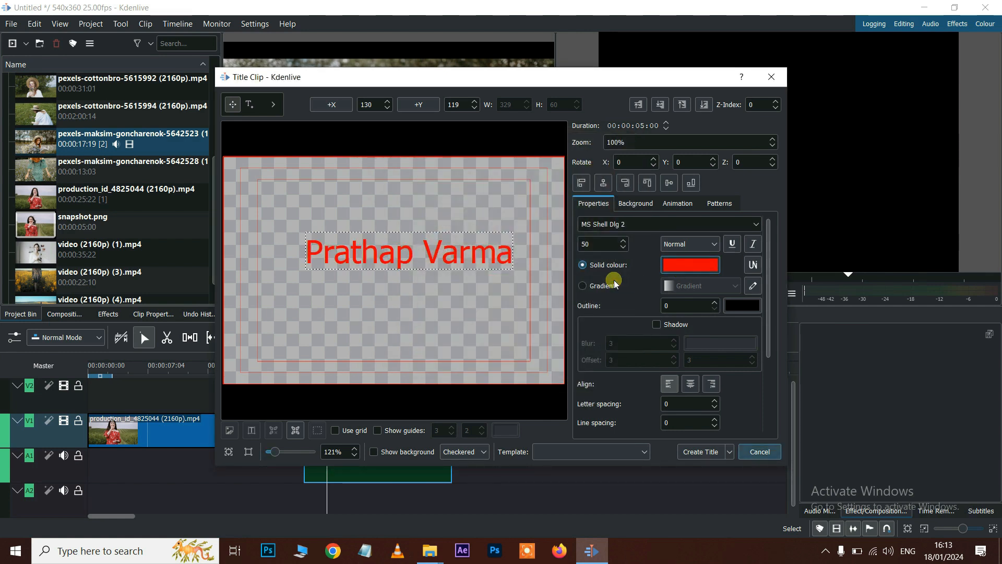
pyautogui.click(596, 287)
pyautogui.click(702, 286)
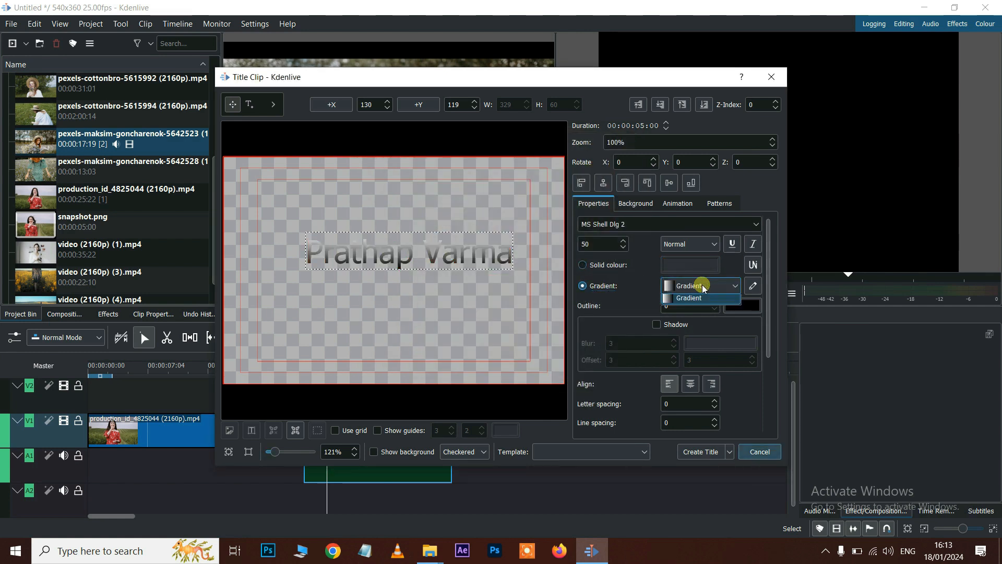
pyautogui.click(697, 302)
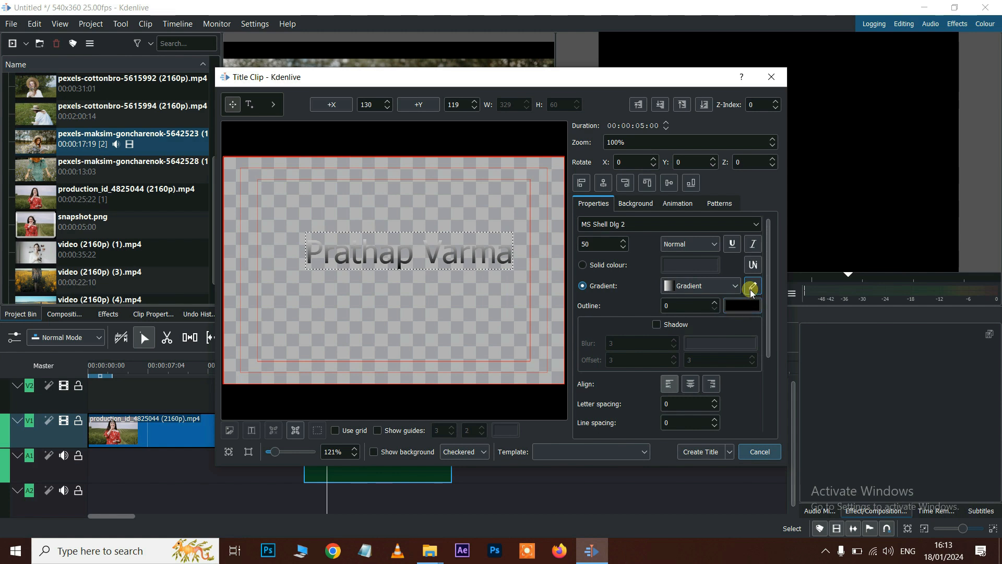
pyautogui.click(752, 286)
pyautogui.click(406, 221)
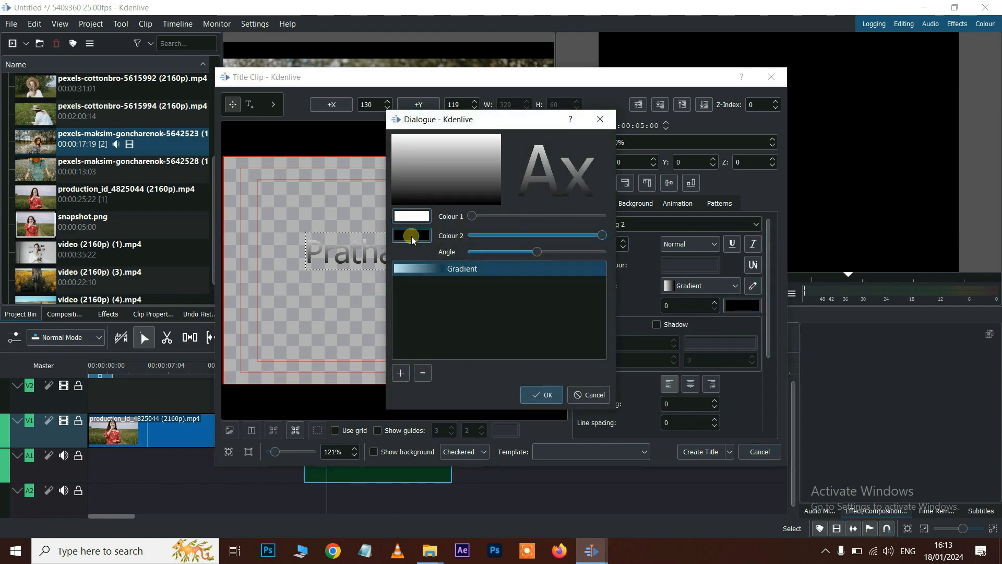
pyautogui.click(388, 214)
pyautogui.click(574, 382)
pyautogui.click(407, 237)
pyautogui.click(431, 202)
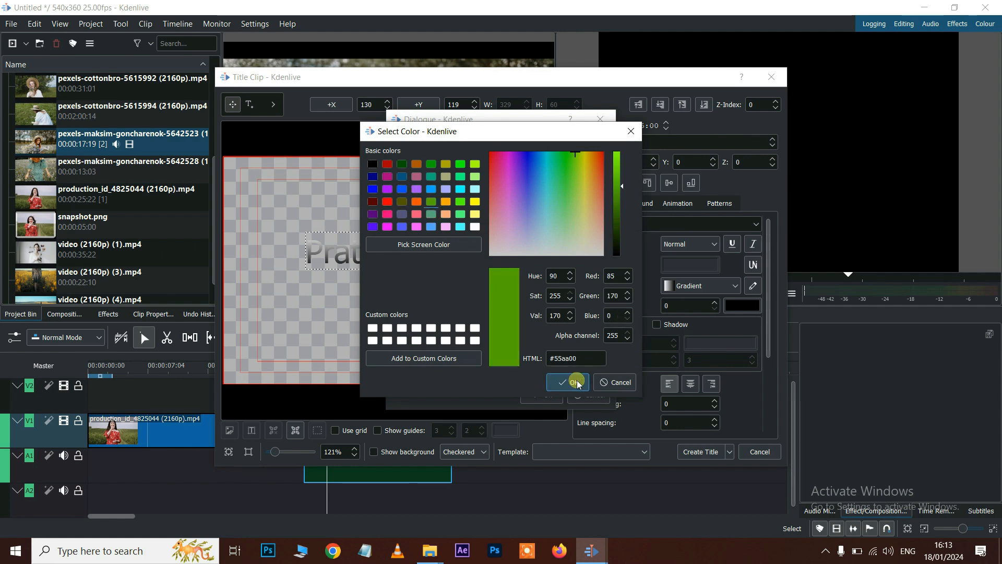
pyautogui.click(574, 382)
pyautogui.click(541, 396)
# - Set letter spacing 2 and line spacing 4, align the text left, and create the title
pyautogui.scroll(-3, 736, 393)
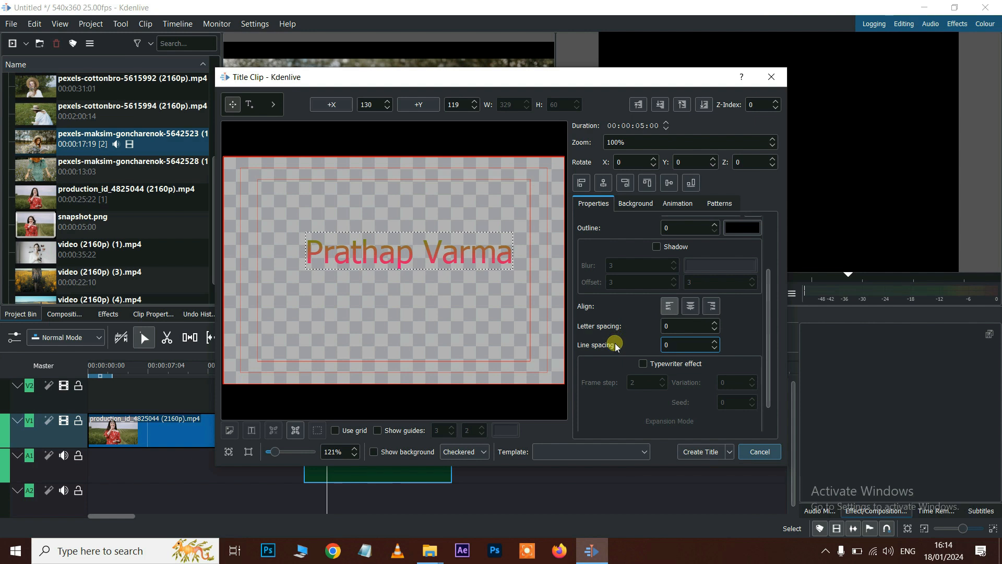
pyautogui.scroll(-1, 613, 333)
pyautogui.scroll(2, 678, 295)
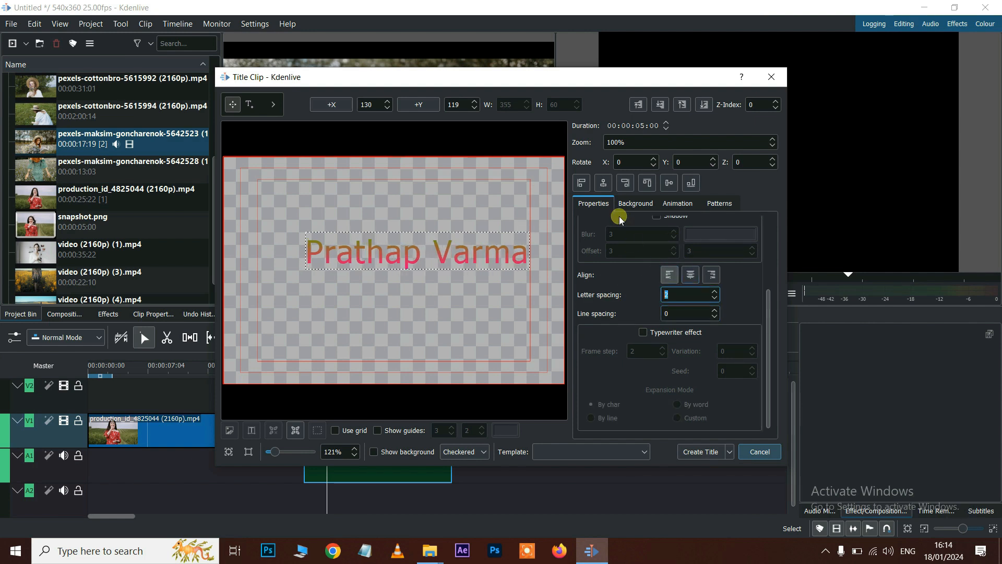
pyautogui.click(582, 182)
pyautogui.scroll(7, 668, 418)
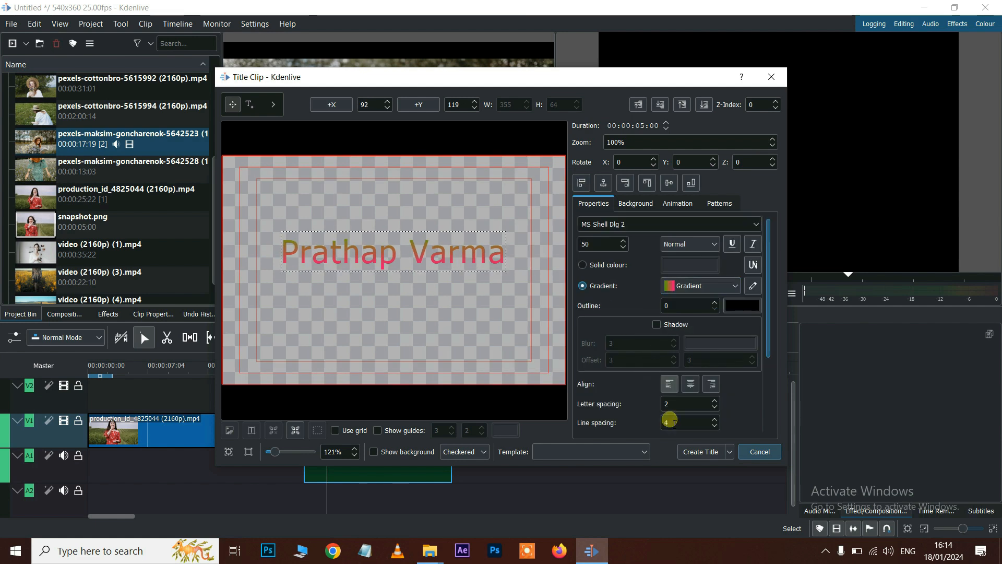
pyautogui.click(701, 452)
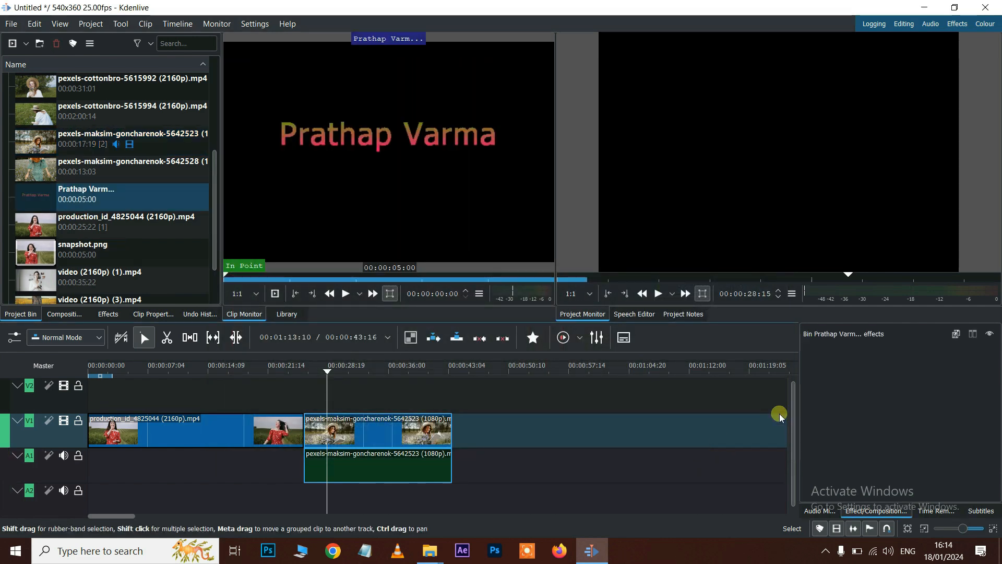
# - Place the red name title on track V2 at 00:00:32:12, pause the preview, and open its title editor
pyautogui.moveTo(64, 203); pyautogui.dragTo(359, 396)
pyautogui.click(353, 368)
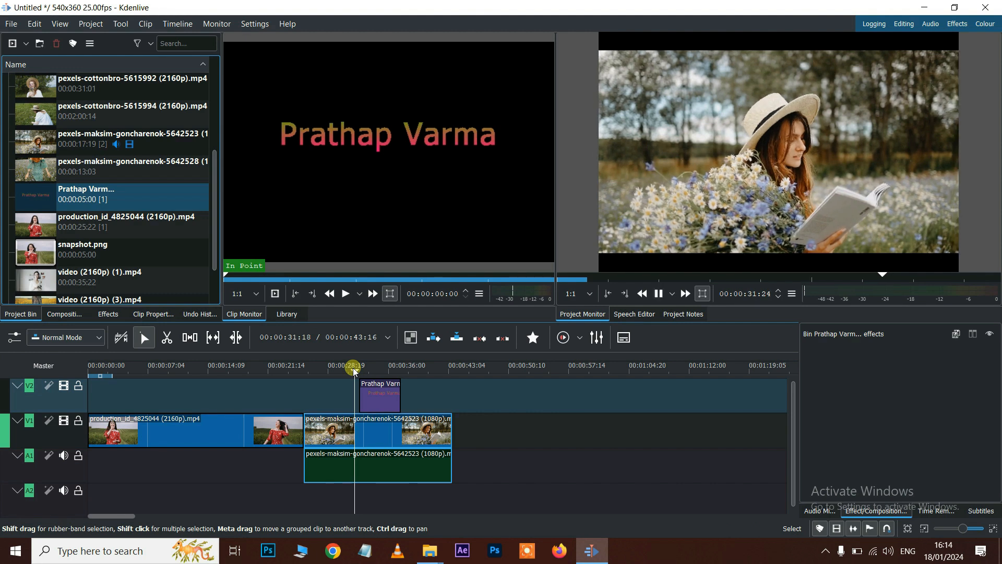
pyautogui.click(788, 136)
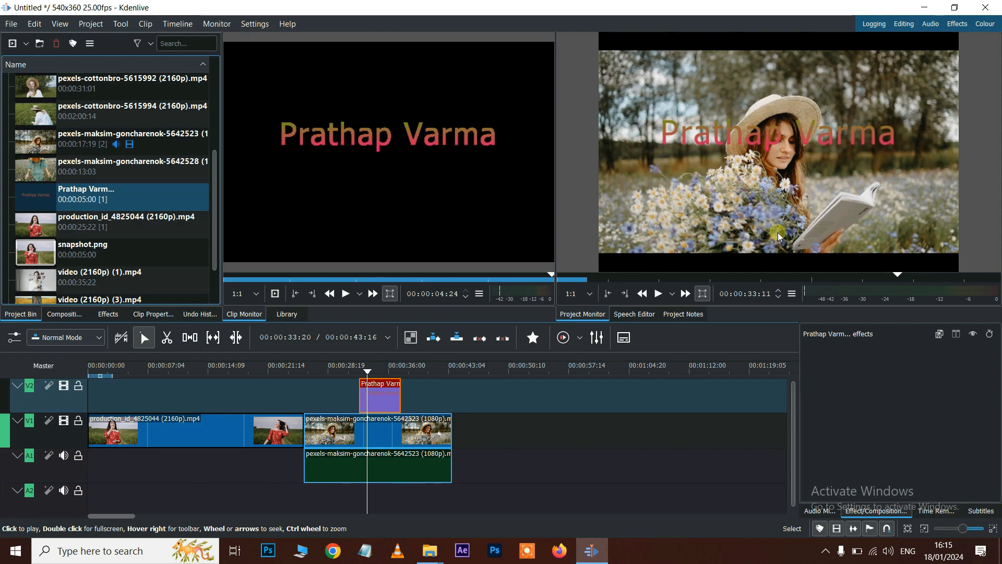
pyautogui.doubleClick(392, 404)
# - Drag the name text lower in the frame and give it a solid red #ff0000 fill
pyautogui.moveTo(395, 256); pyautogui.dragTo(449, 336)
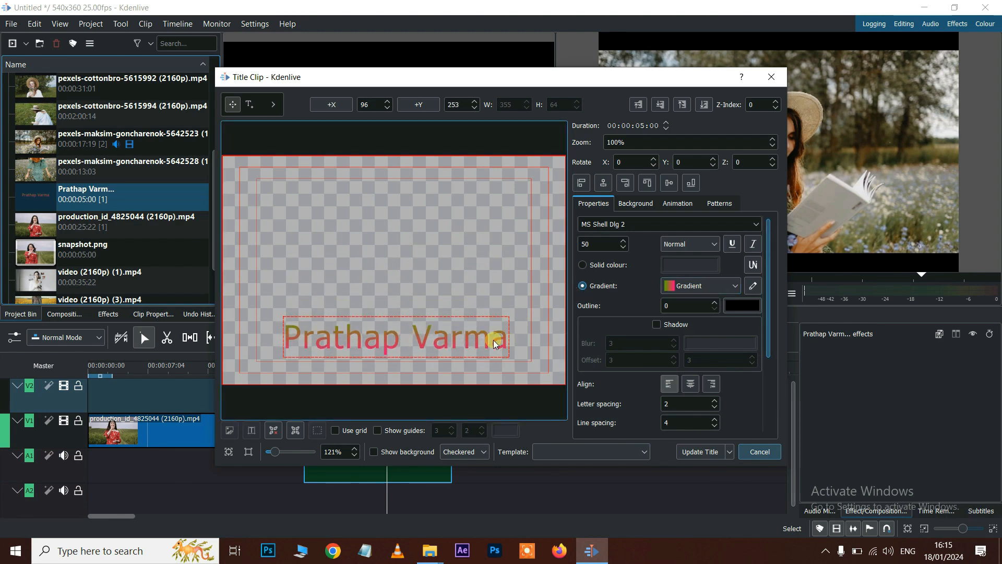
pyautogui.click(582, 264)
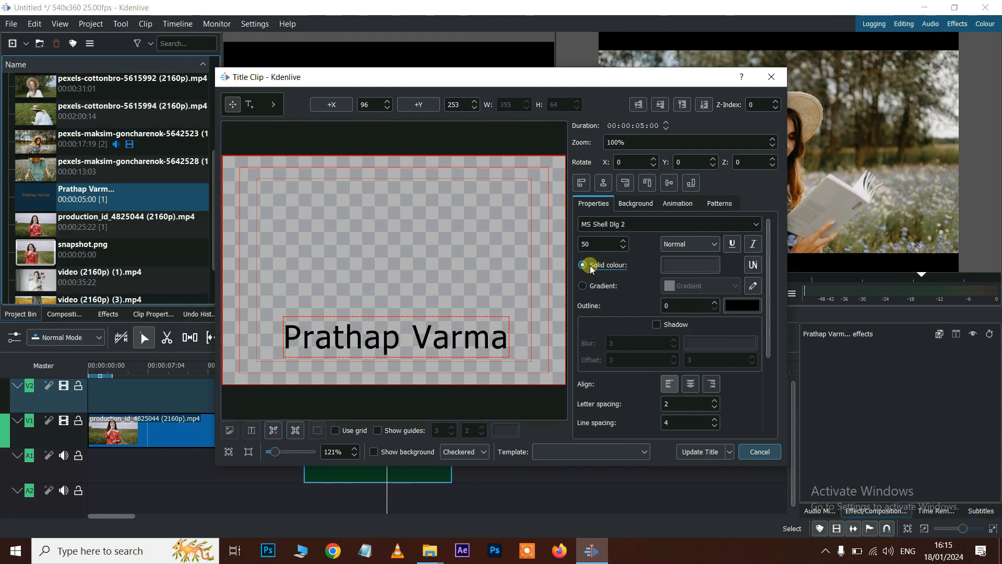
pyautogui.click(685, 267)
pyautogui.click(387, 209)
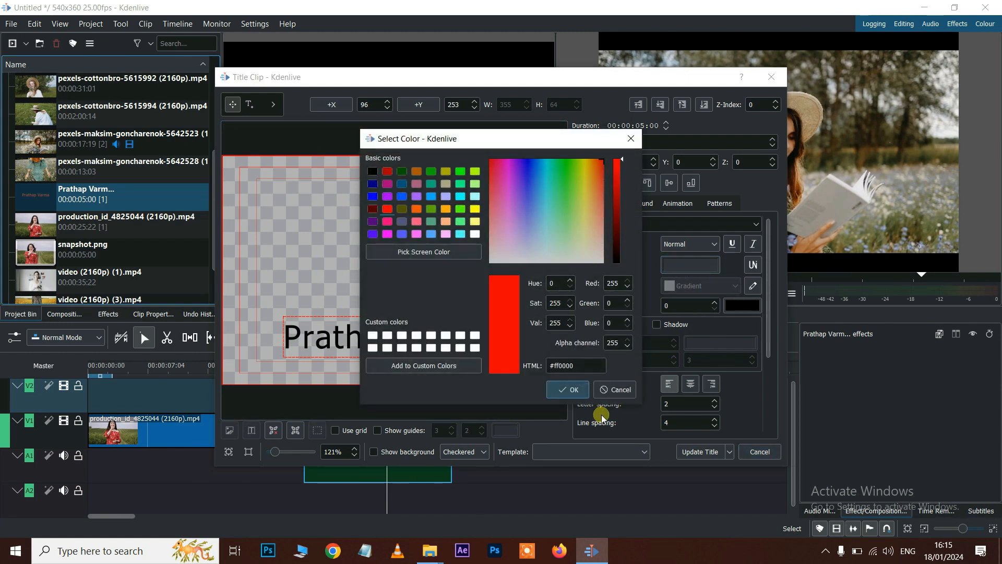
pyautogui.click(569, 389)
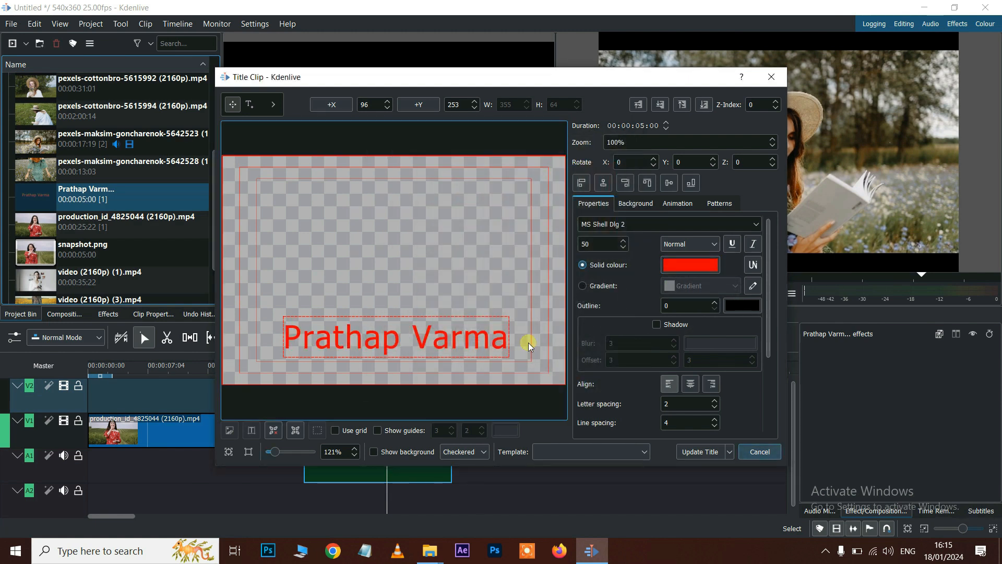
pyautogui.click(703, 453)
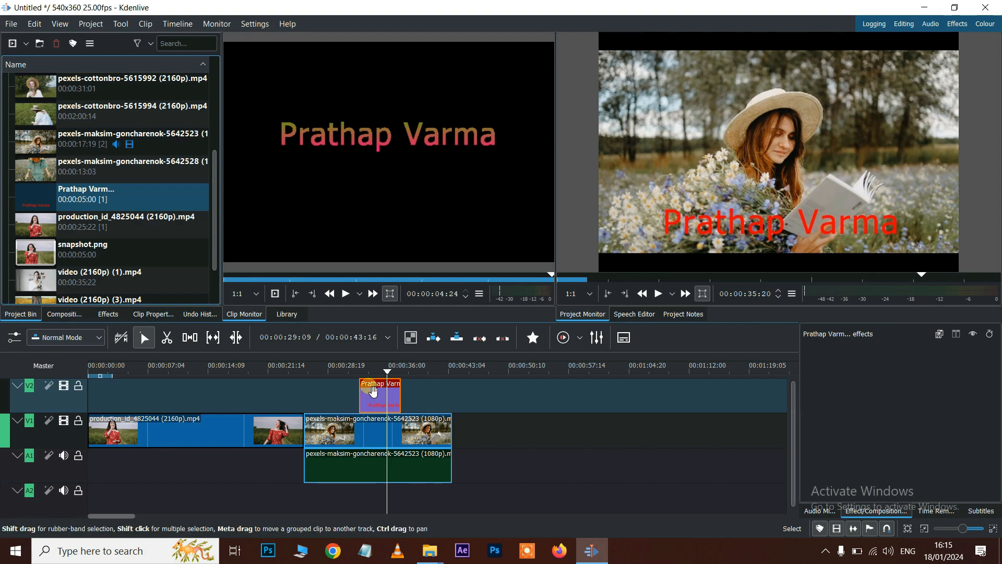
# - Return the playhead to the title, stop playback, and reopen then close the title editor
pyautogui.click(350, 368)
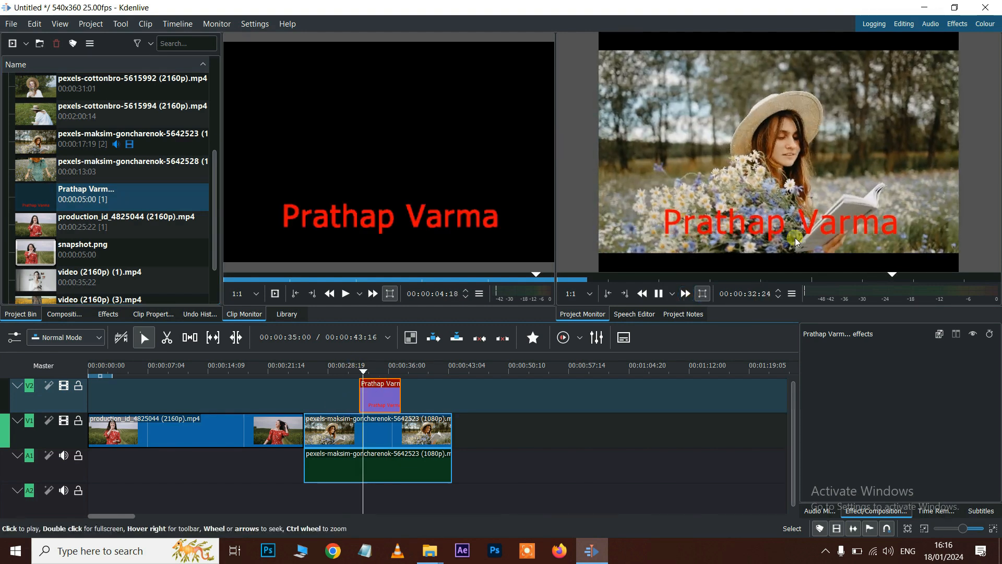
pyautogui.click(837, 224)
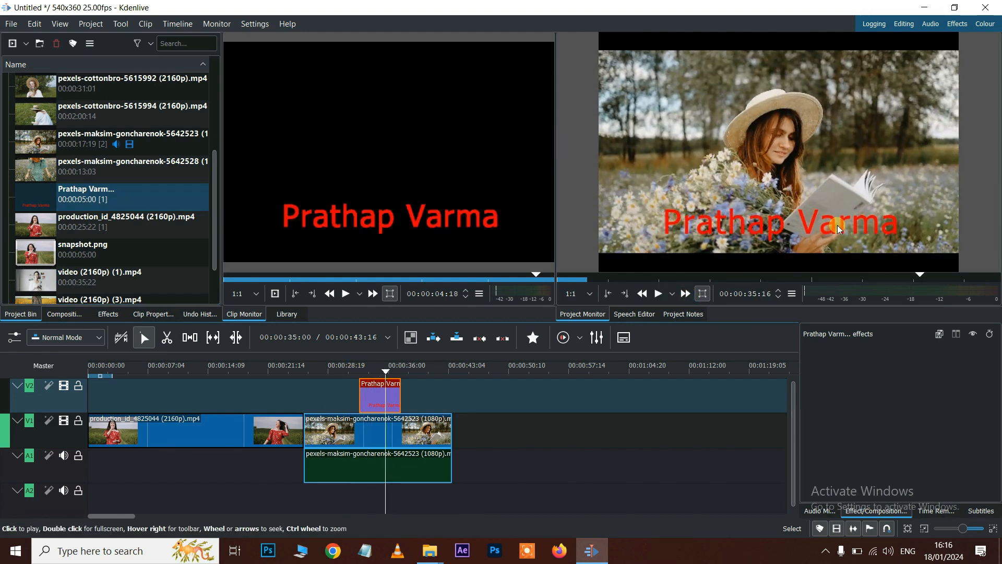
pyautogui.click(380, 399)
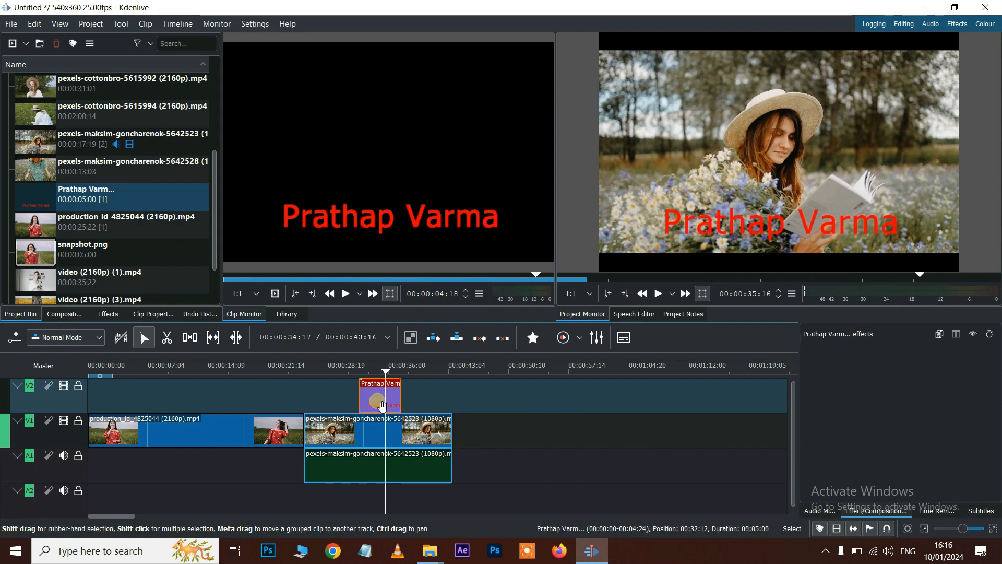
pyautogui.doubleClick(382, 406)
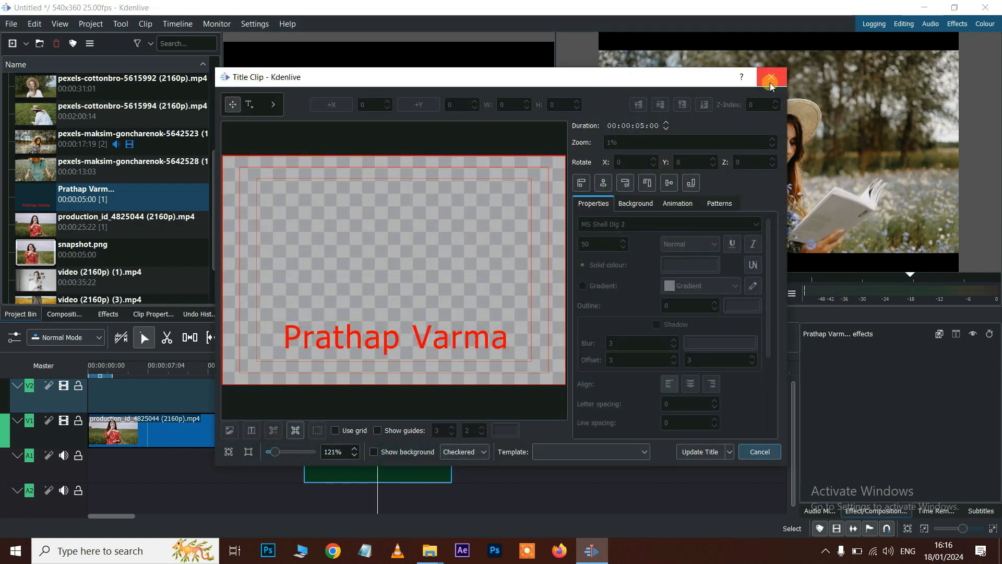
pyautogui.click(694, 453)
# - Move the title clip to the timeline start over the red-dress clip and scrub to check it
pyautogui.moveTo(374, 401); pyautogui.dragTo(106, 393)
pyautogui.click(97, 372)
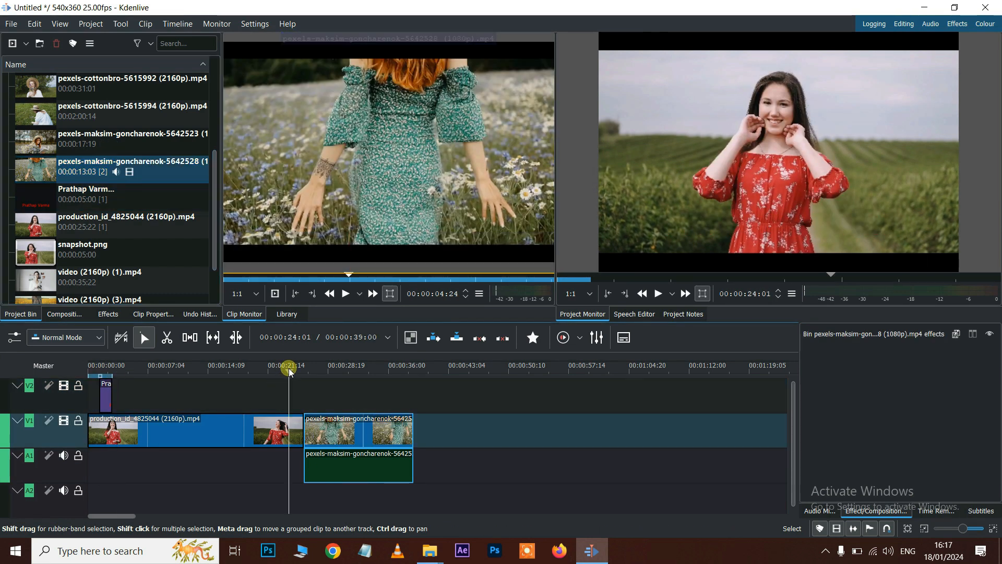
pyautogui.click(290, 368)
pyautogui.moveTo(311, 370); pyautogui.dragTo(272, 374)
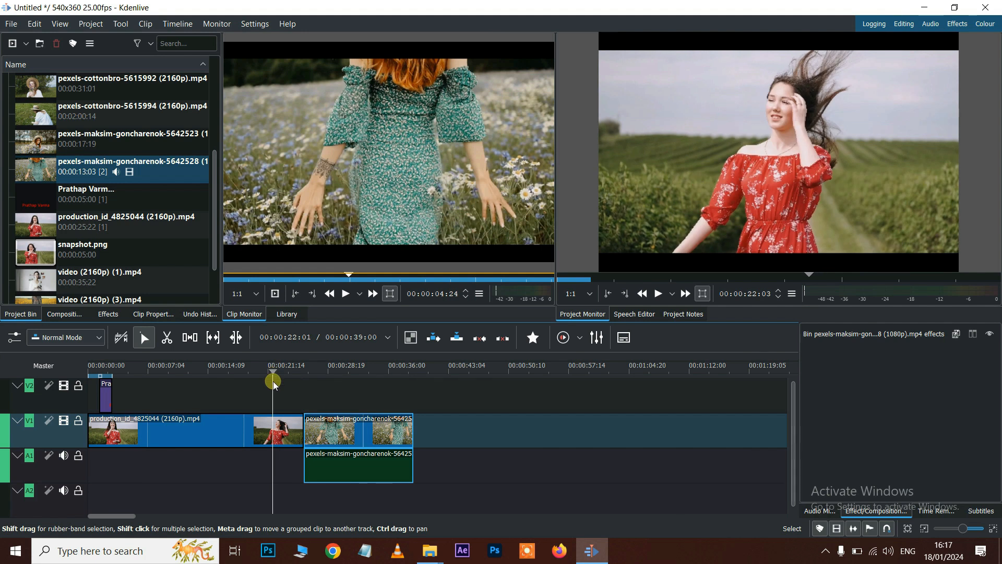
pyautogui.click(91, 23)
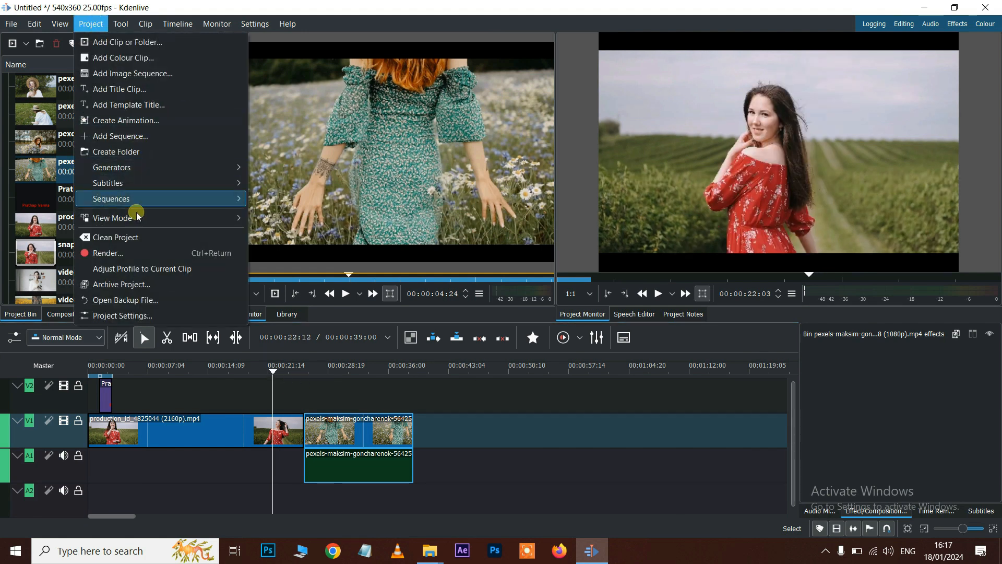
pyautogui.click(109, 254)
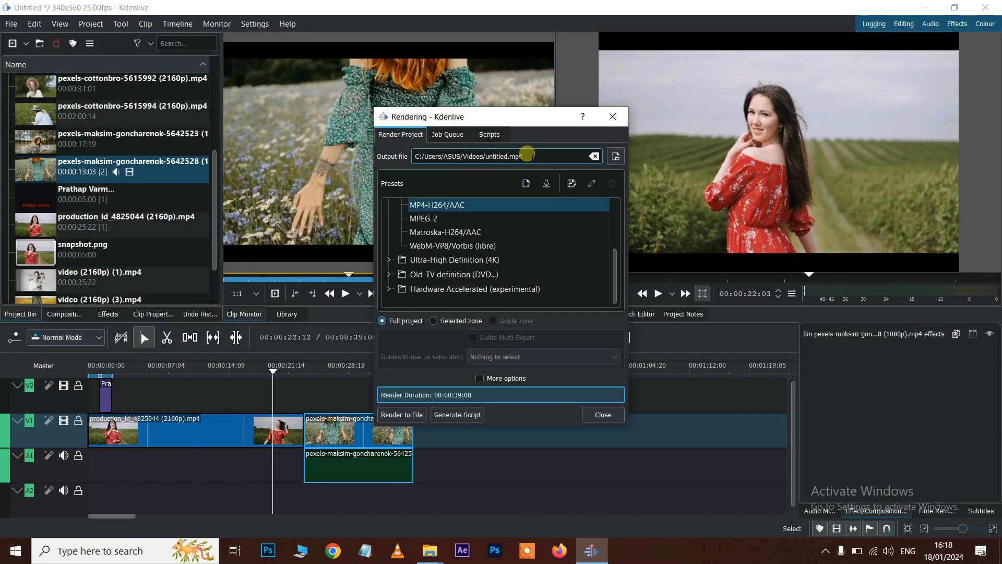
pyautogui.click(615, 156)
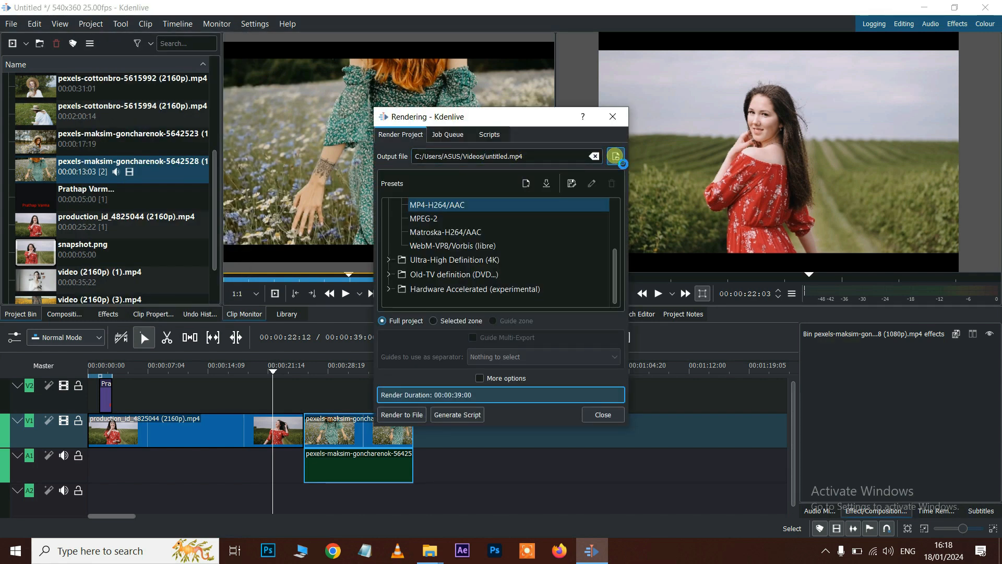
pyautogui.scroll(2, 433, 256)
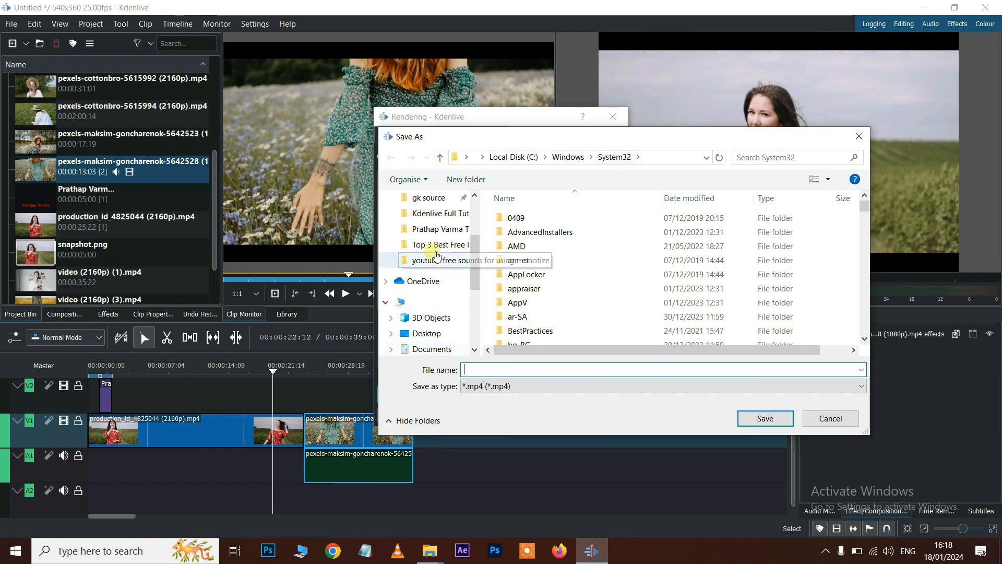
pyautogui.scroll(2, 438, 256)
pyautogui.click(427, 224)
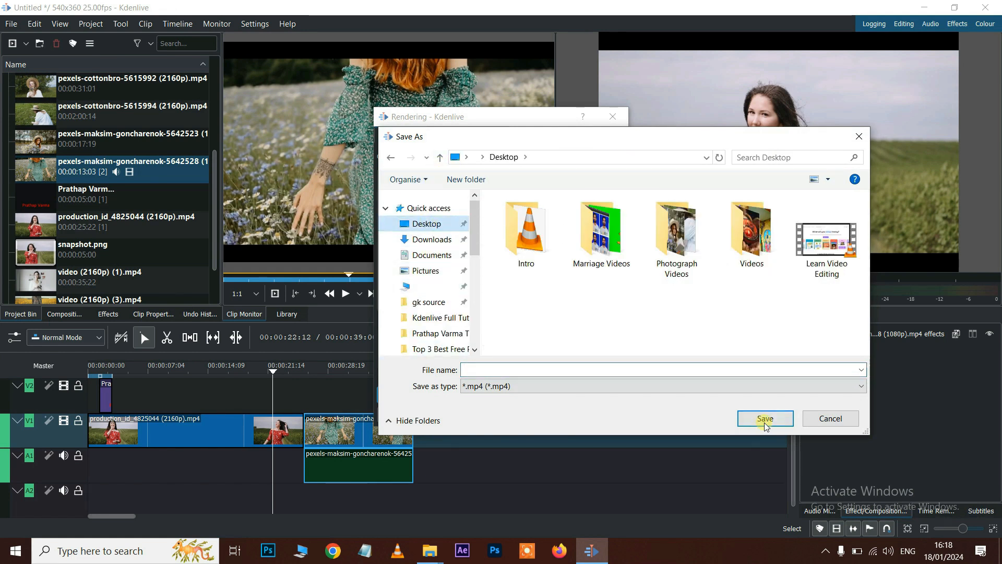
pyautogui.click(555, 370)
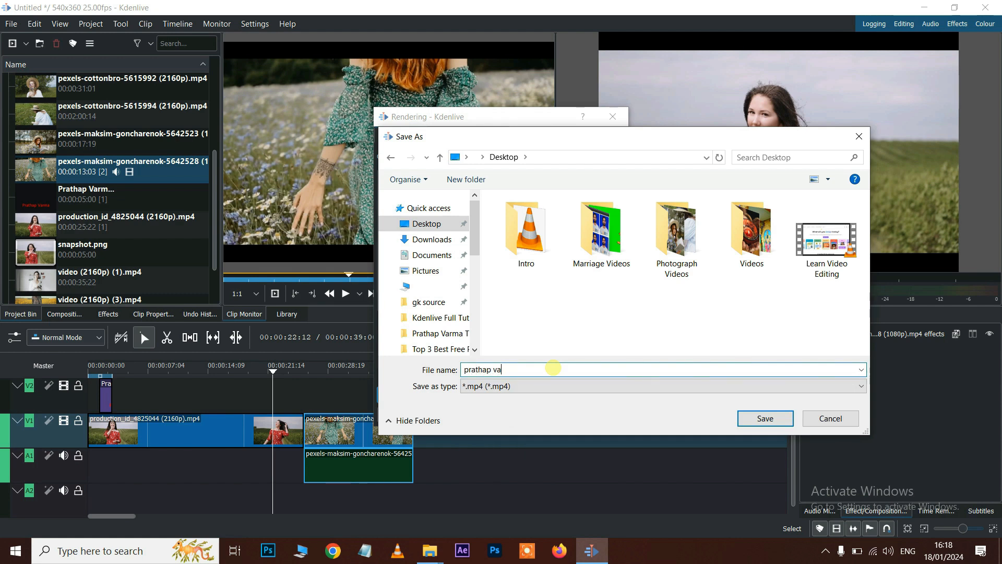
pyautogui.click(770, 421)
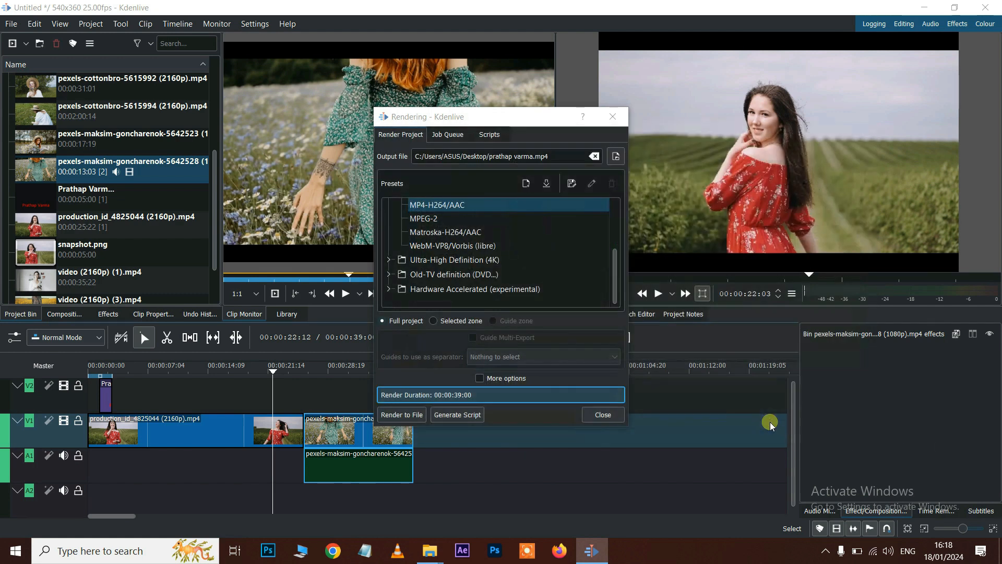
# - Render the project to file, wait for it to finish, and close the render window
pyautogui.click(412, 415)
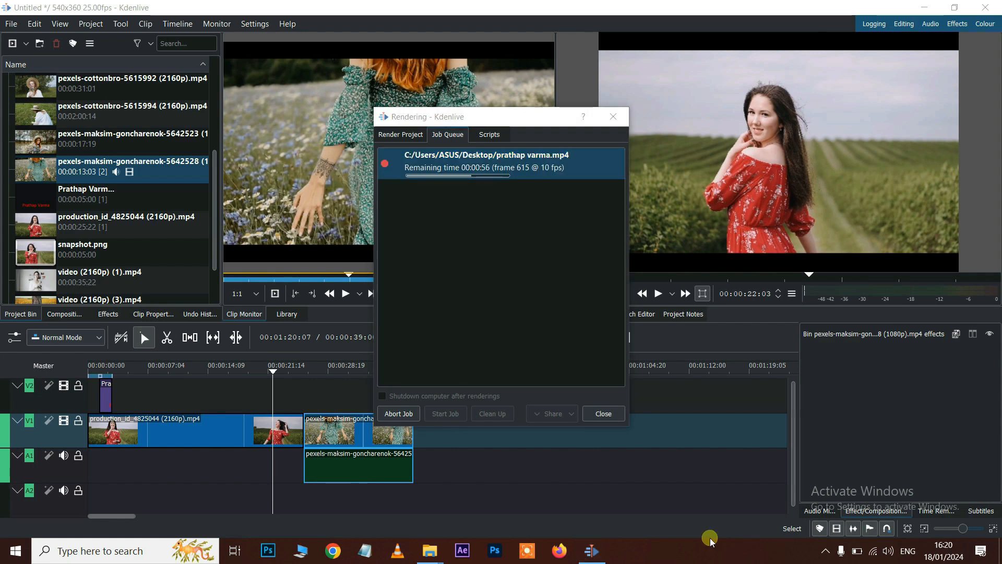
pyautogui.click(436, 164)
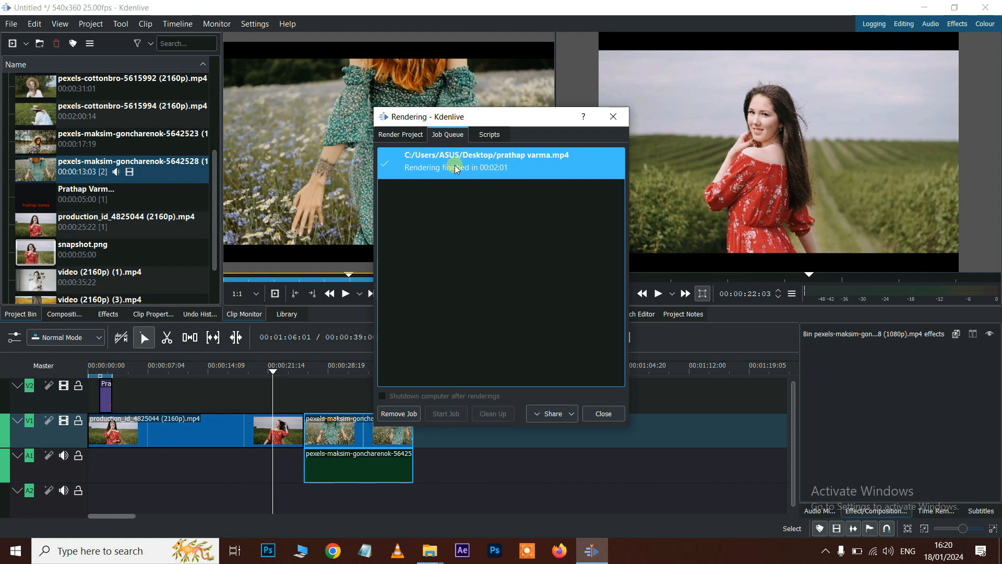
pyautogui.click(615, 119)
pyautogui.click(922, 9)
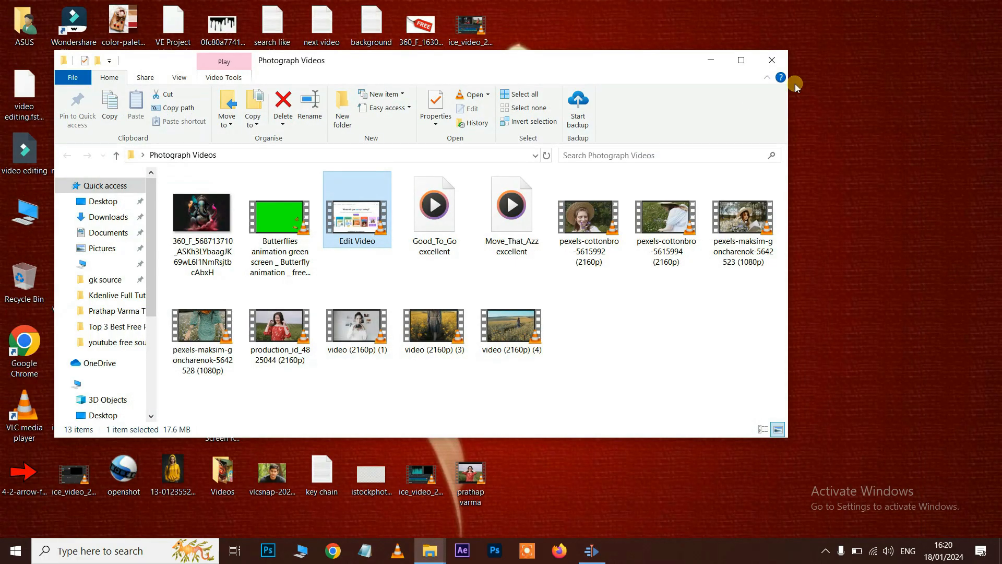
pyautogui.click(772, 60)
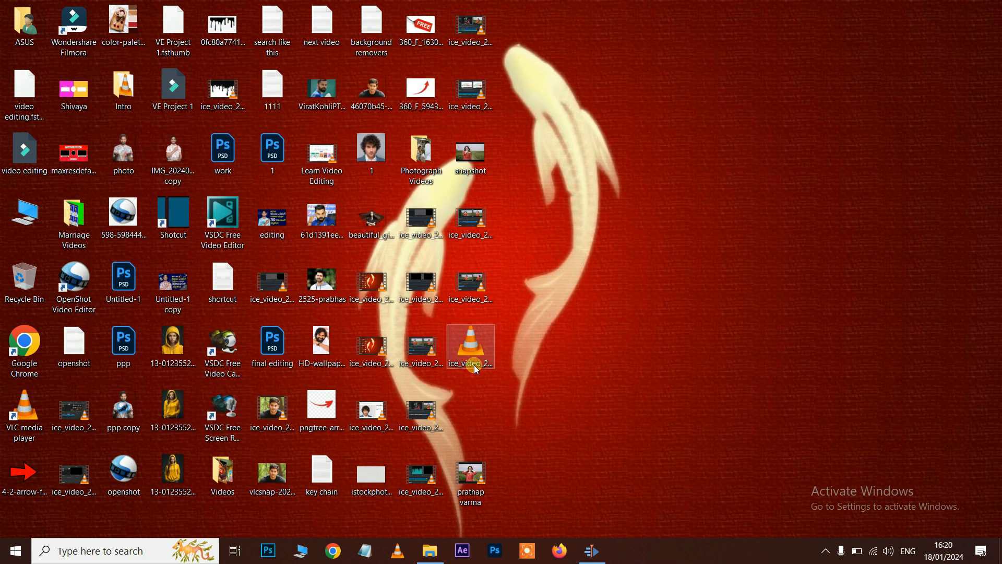
pyautogui.click(477, 477)
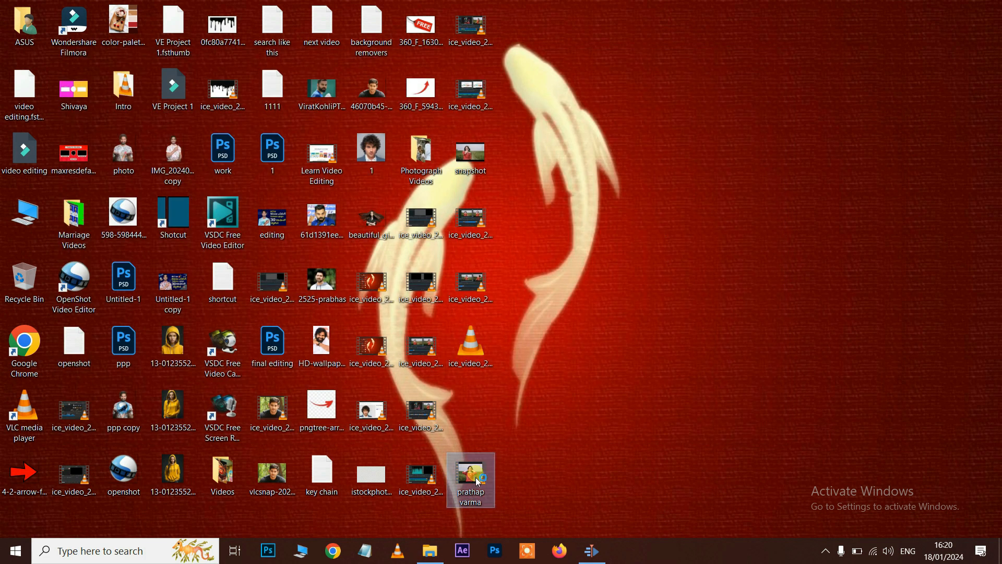